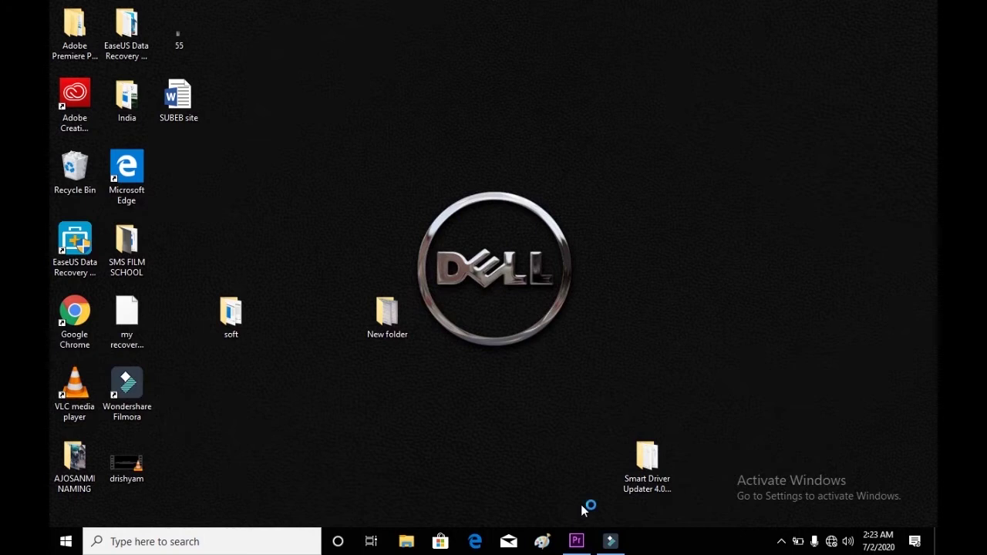
Switch to Premiere Pro, place the Sequence 01 playhead at 00:00:32:10, and focus the Project, Source and Tools panels in turn.
{"action": "left_click", "coordinate": [577, 541]}
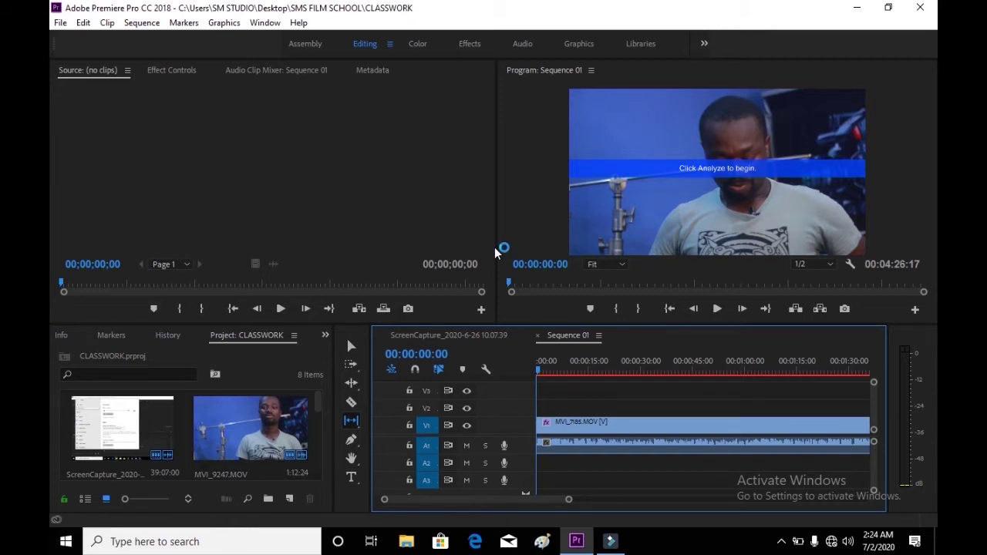
{"action": "left_click", "coordinate": [561, 216]}
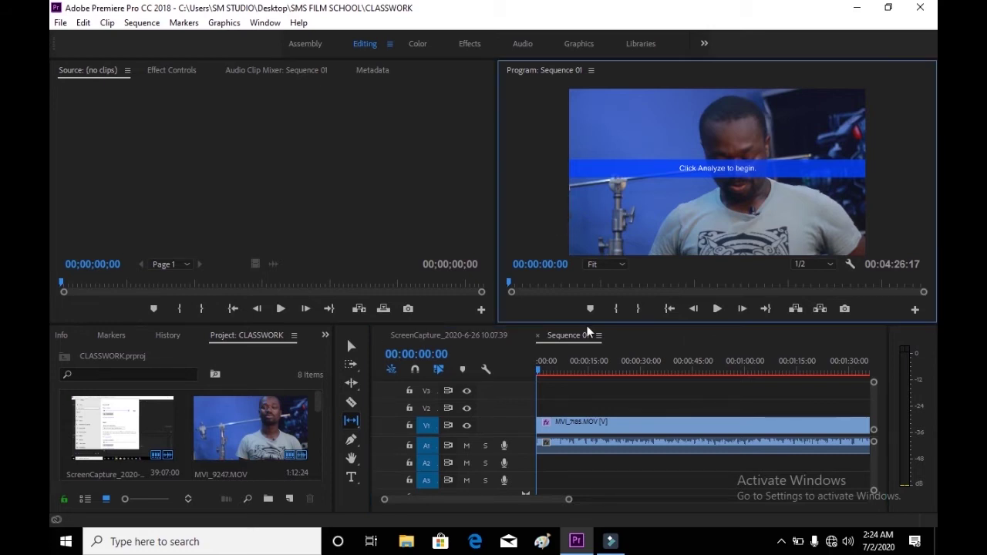
{"action": "left_click", "coordinate": [649, 359]}
{"action": "left_click", "coordinate": [276, 375]}
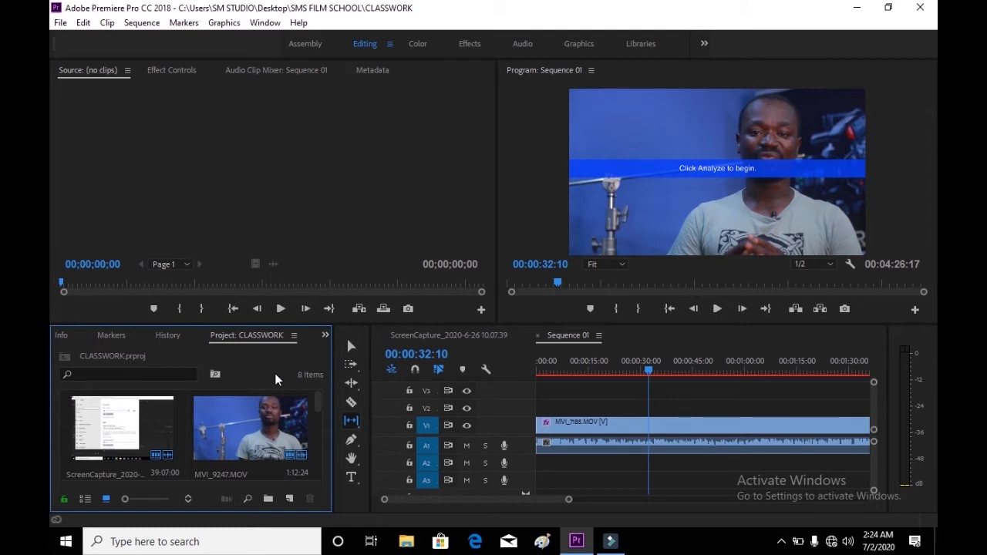
{"action": "left_click", "coordinate": [329, 184]}
{"action": "left_click", "coordinate": [360, 329]}
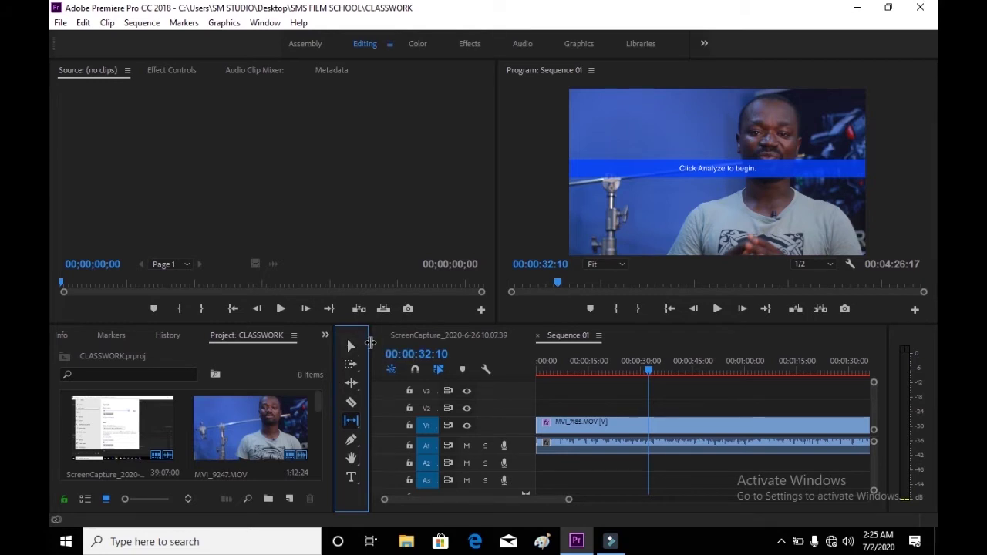
Widen the Tools panel until all tools sit in one row, and move the Sequence 01 playhead to 00:00:26:20.
{"action": "left_click_drag", "start_coordinate": [369, 363], "coordinate": [563, 364]}
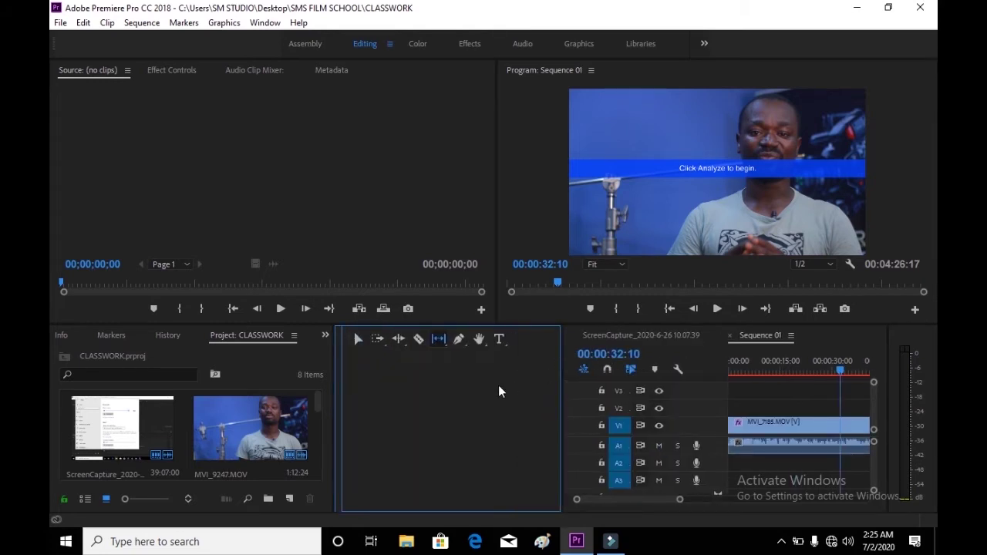
{"action": "left_click", "coordinate": [690, 348]}
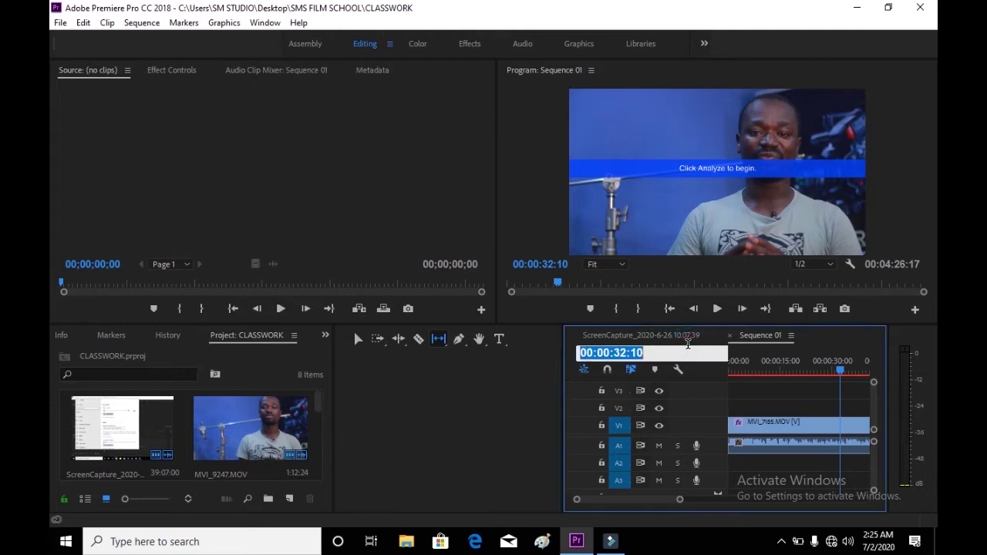
{"action": "left_click", "coordinate": [821, 357]}
{"action": "left_click", "coordinate": [443, 401]}
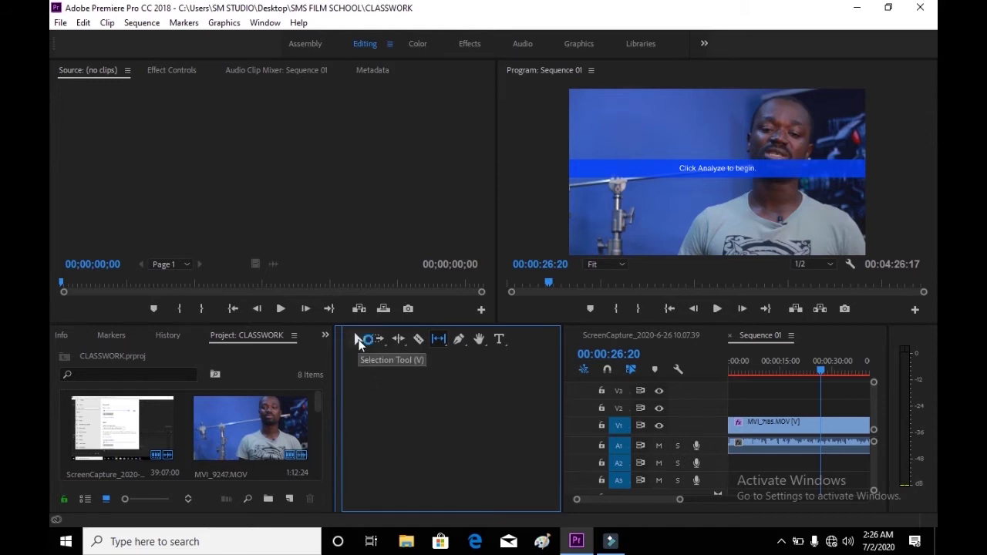
Select the MVI_7185.MOV clip with the Selection tool and mark both the In and Out points at 00:00:26:20.
{"action": "left_click", "coordinate": [358, 340]}
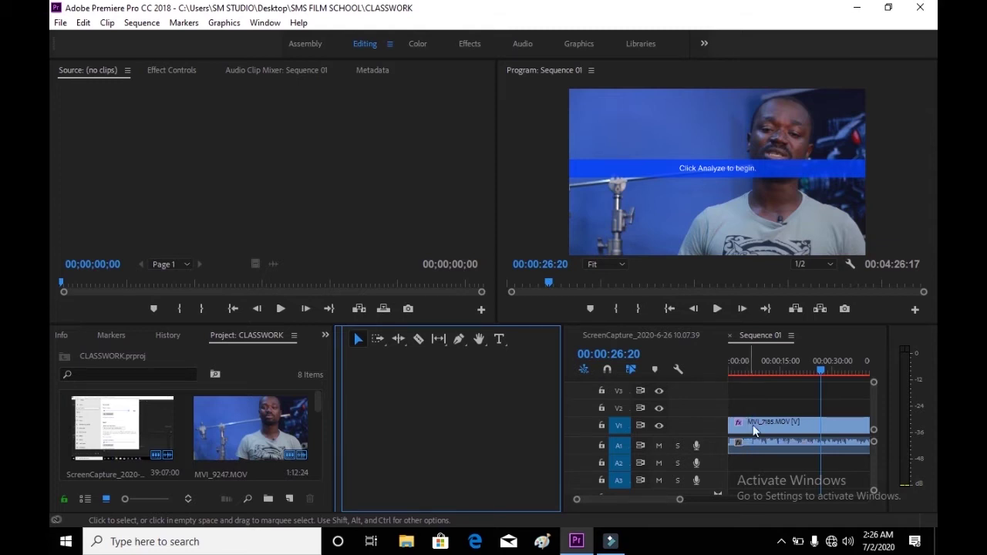
{"action": "left_click", "coordinate": [802, 435]}
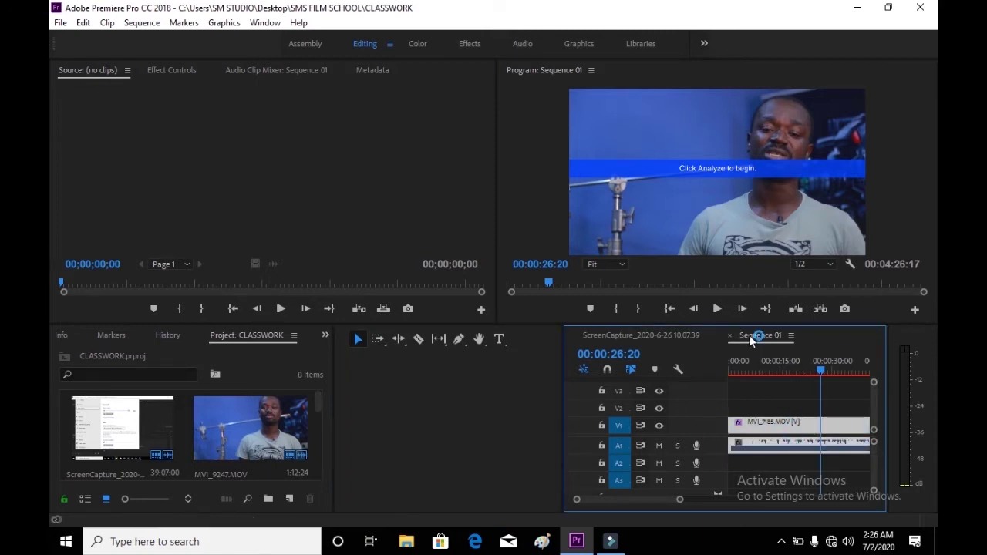
{"action": "left_click", "coordinate": [616, 309]}
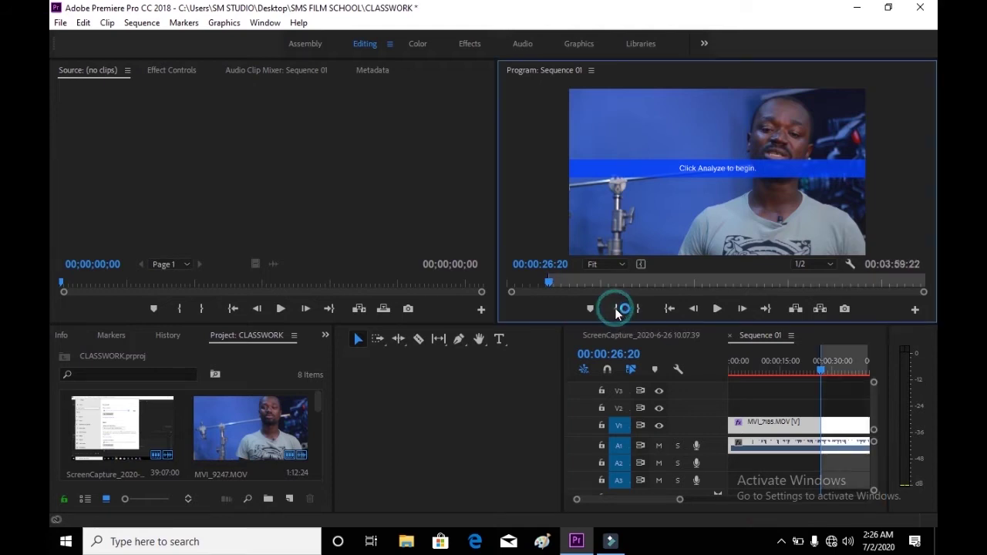
{"action": "left_click", "coordinate": [645, 310]}
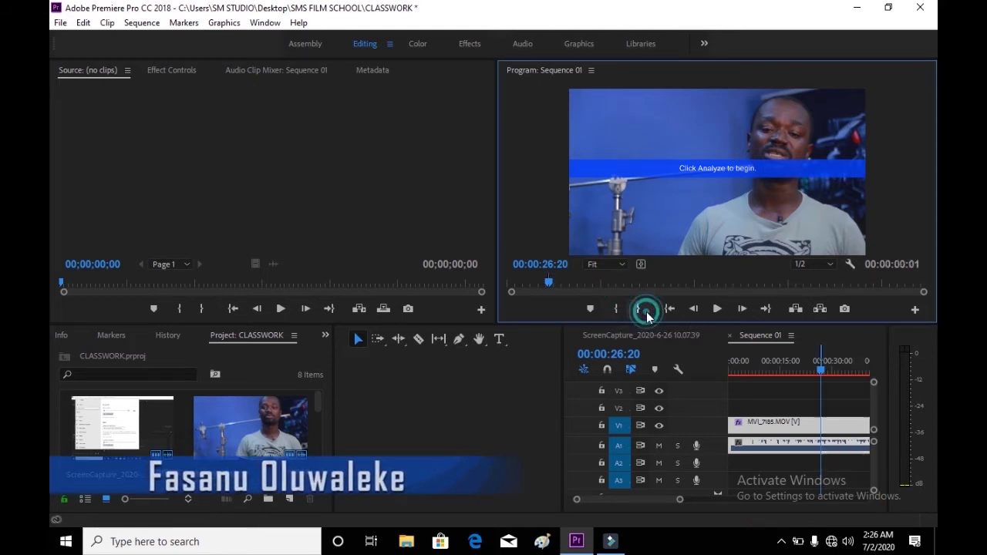
{"action": "left_click", "coordinate": [358, 340]}
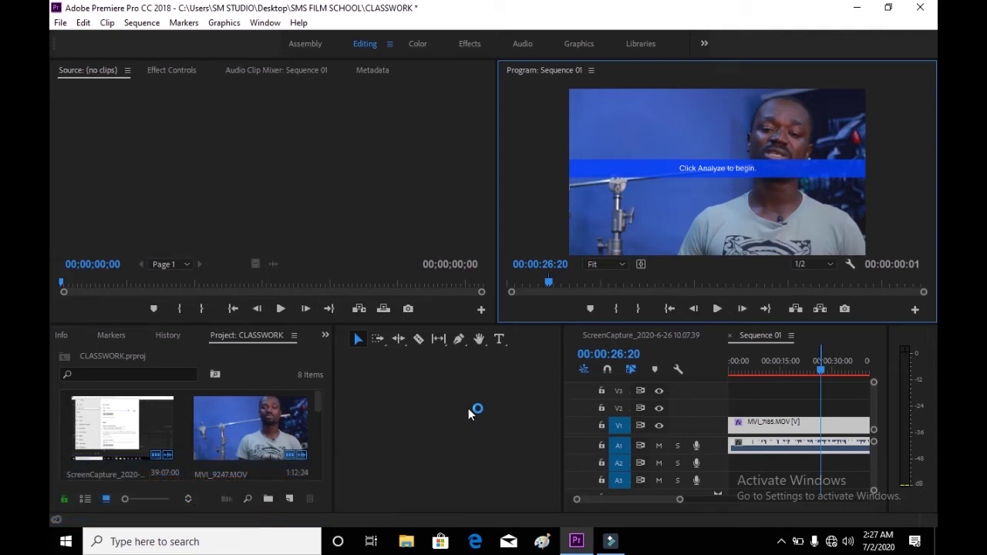
Select the ScreenCapture clip in the project and switch the output of video track V2 off and back on.
{"action": "left_click", "coordinate": [248, 419]}
{"action": "left_click", "coordinate": [123, 440]}
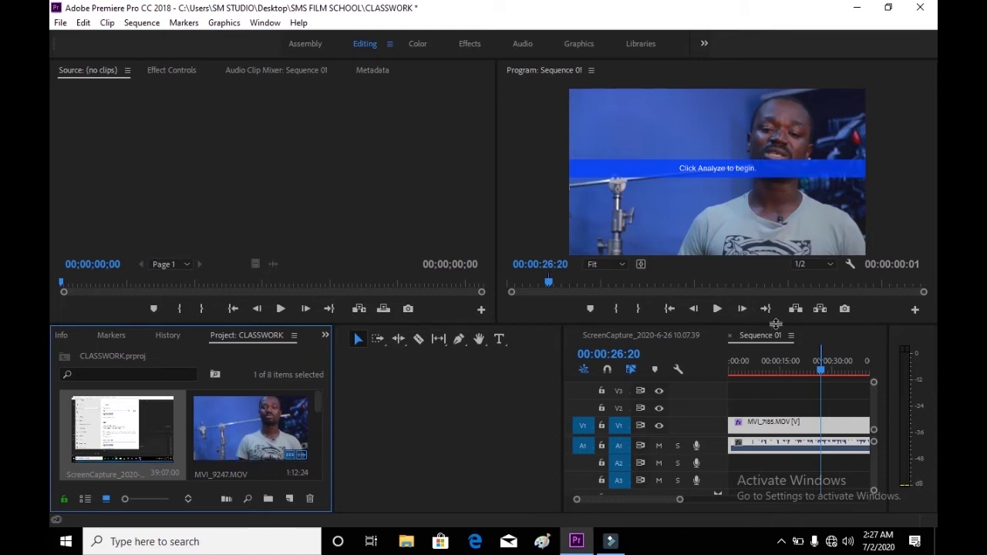
{"action": "left_click", "coordinate": [660, 410]}
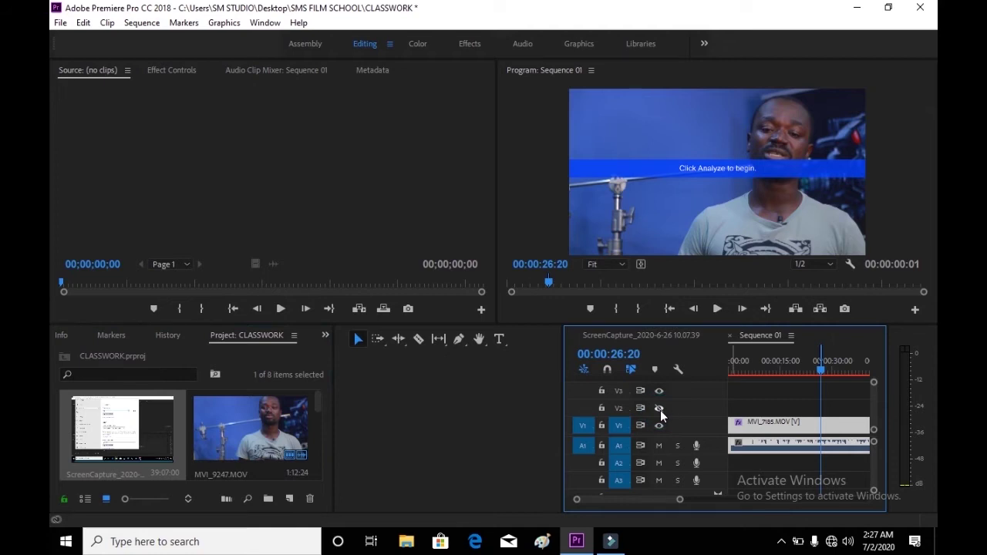
{"action": "left_click", "coordinate": [659, 408]}
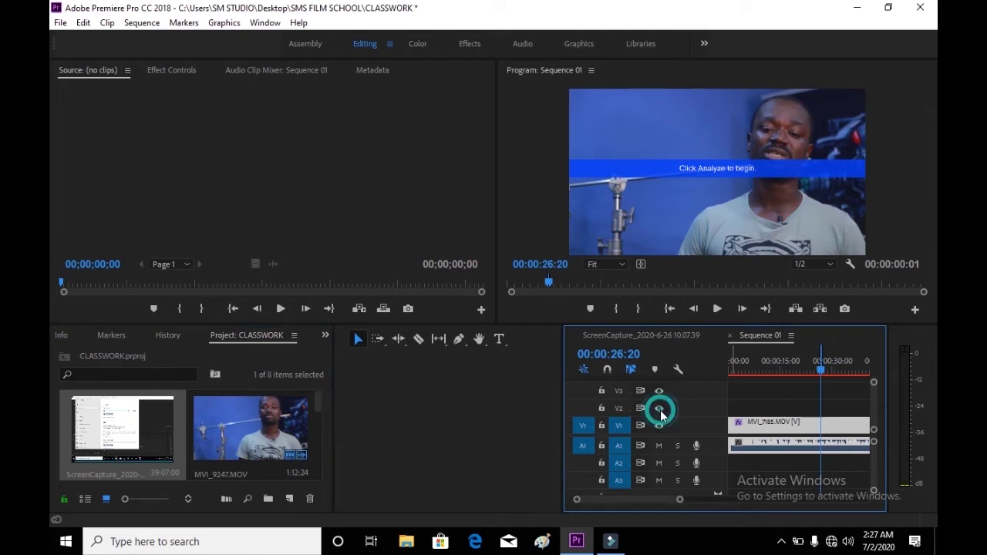
{"action": "left_click", "coordinate": [621, 427]}
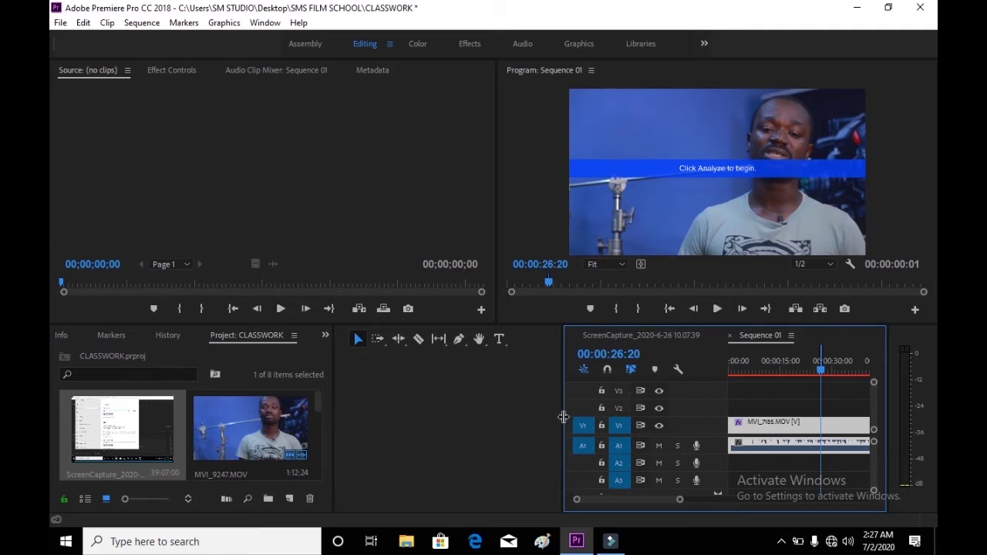
Widen the Timeline panel slightly, open the ScreenCapture sequence and return to Sequence 01.
{"action": "left_click_drag", "start_coordinate": [564, 416], "coordinate": [525, 409]}
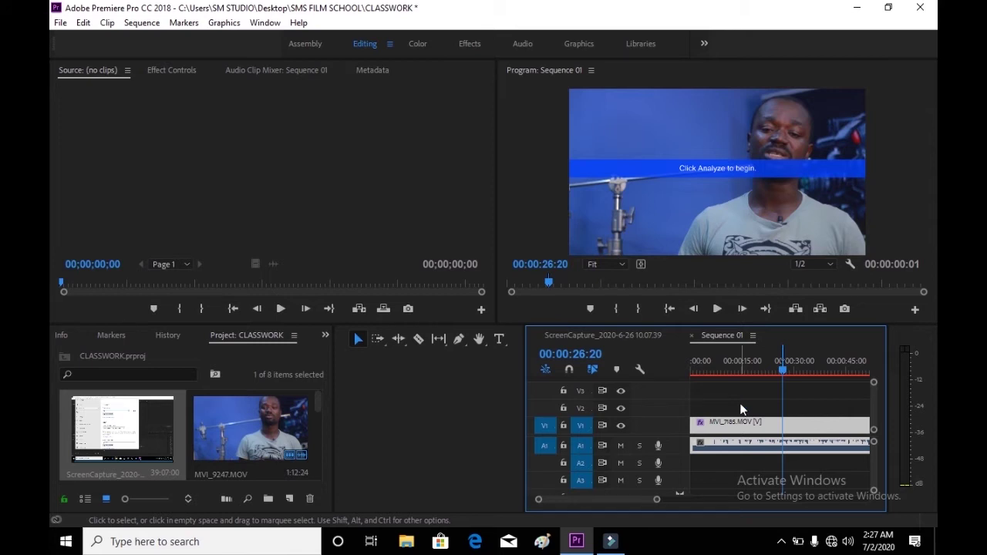
{"action": "left_click", "coordinate": [634, 334]}
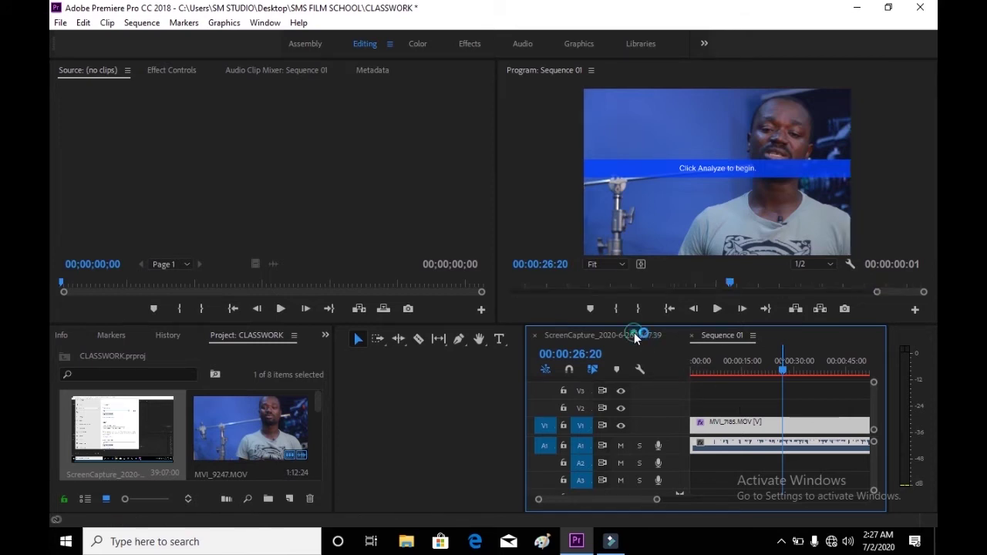
{"action": "left_click", "coordinate": [712, 338]}
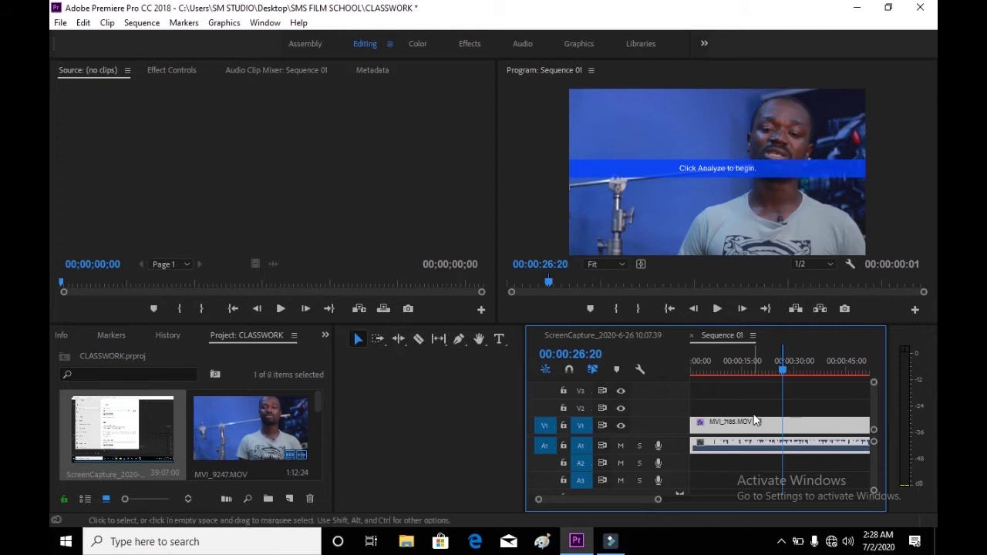
Split MVI_7185.MOV with the Razor tool at about 00:00:14:10, at the playhead, at about 00:00:43:10, and once between the one- and two-minute marks.
{"action": "key", "text": "c"}
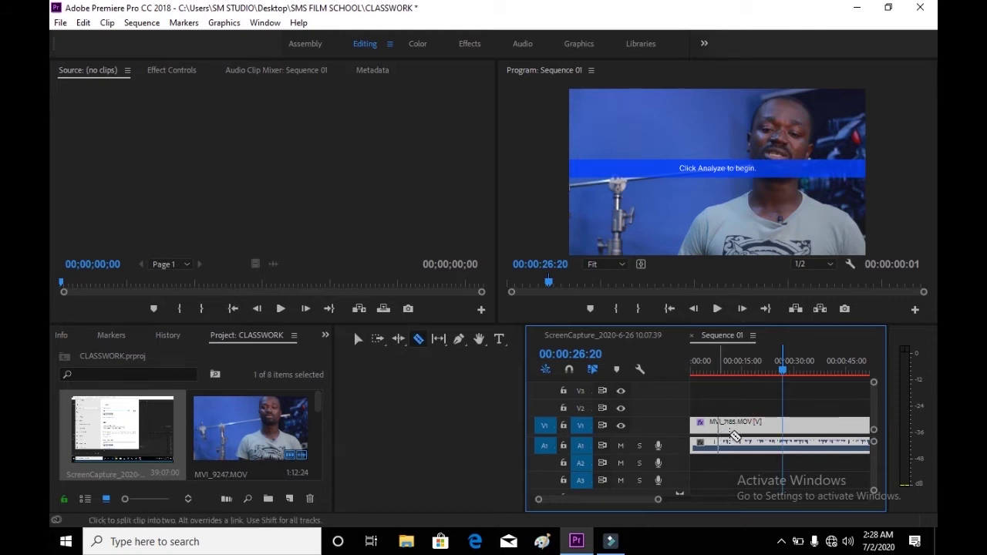
{"action": "left_click", "coordinate": [740, 422]}
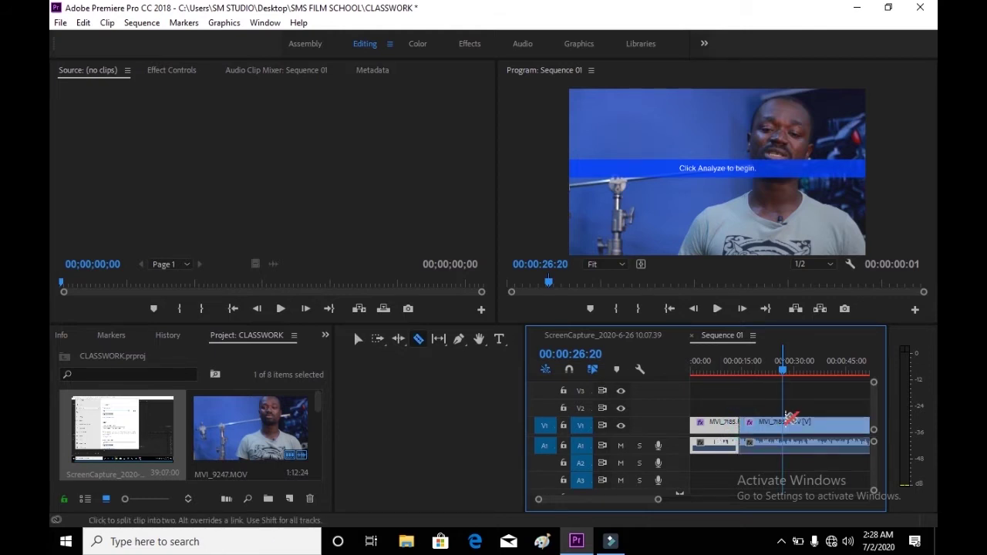
{"action": "left_click", "coordinate": [782, 422]}
{"action": "left_click", "coordinate": [839, 422]}
{"action": "key", "text": "minus"}
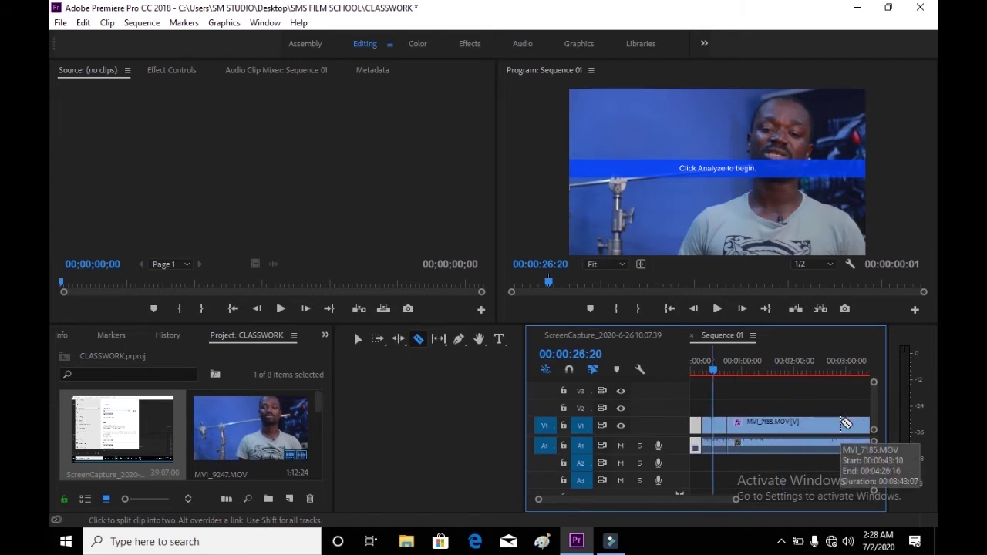
{"action": "left_click", "coordinate": [759, 423]}
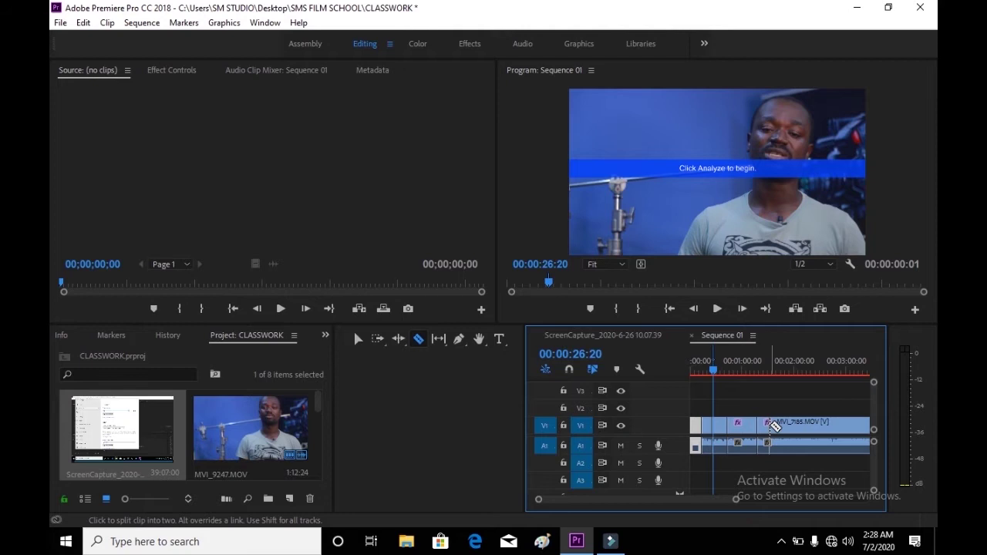
{"action": "key", "text": "minus"}
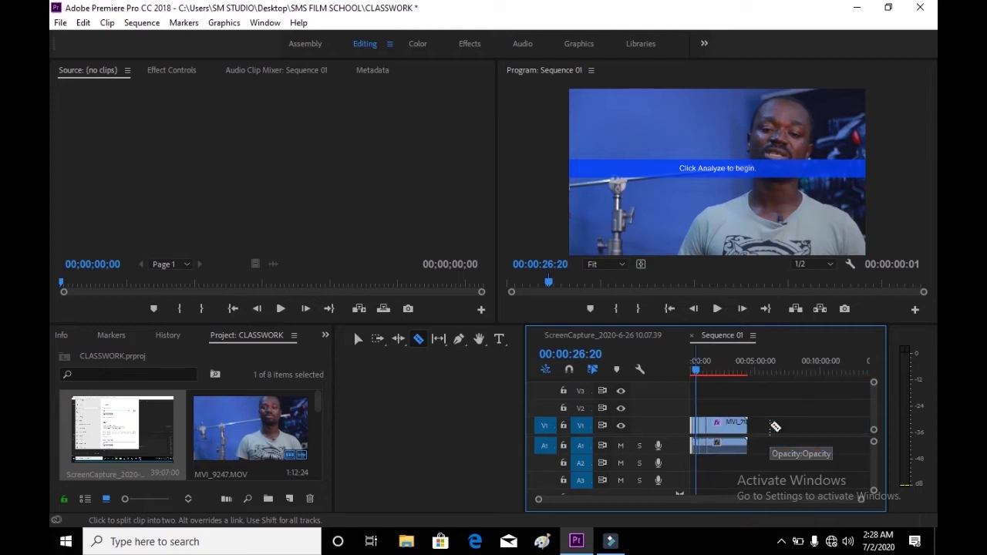
{"action": "key", "text": "equal"}
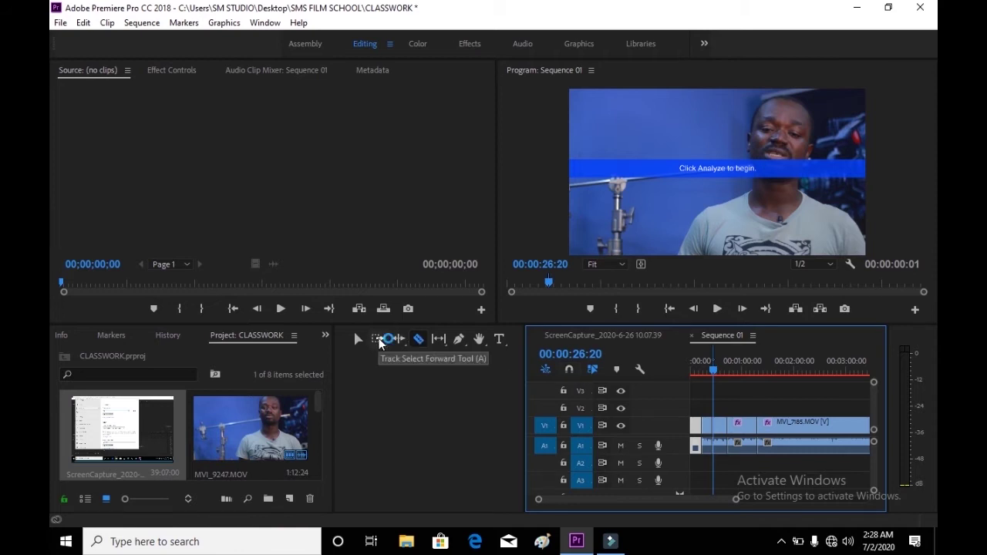
Activate Track Select Forward briefly, return to the Selection tool, and select all split clips in Sequence 01 before deselecting them.
{"action": "left_click", "coordinate": [379, 340]}
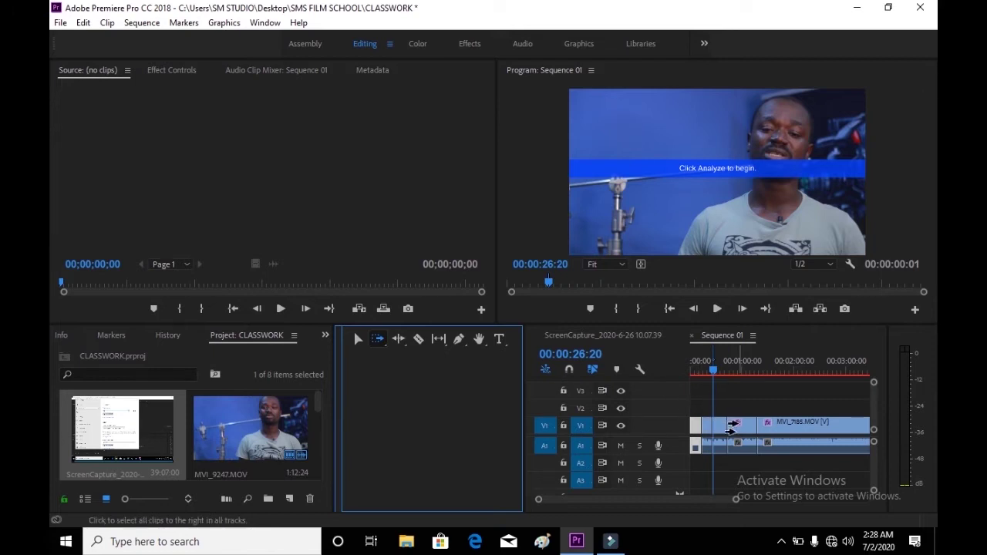
{"action": "key", "text": "minus"}
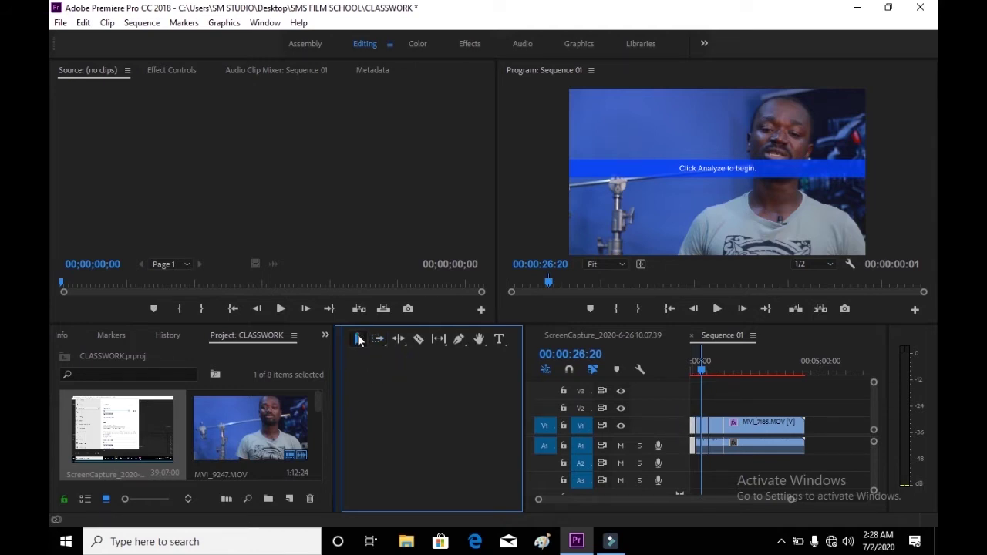
{"action": "left_click", "coordinate": [698, 430]}
{"action": "left_click_drag", "start_coordinate": [708, 432], "coordinate": [745, 428]}
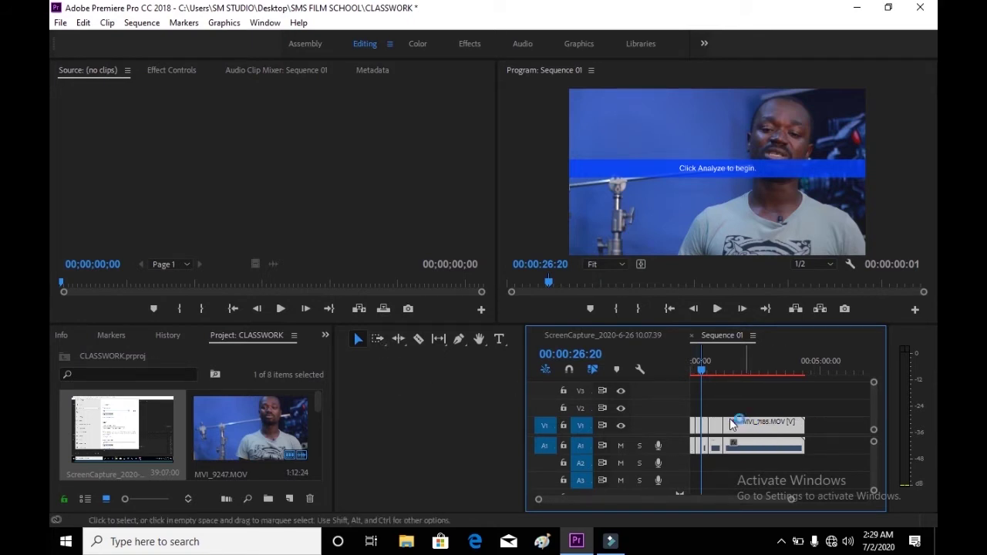
{"action": "key", "text": "equal"}
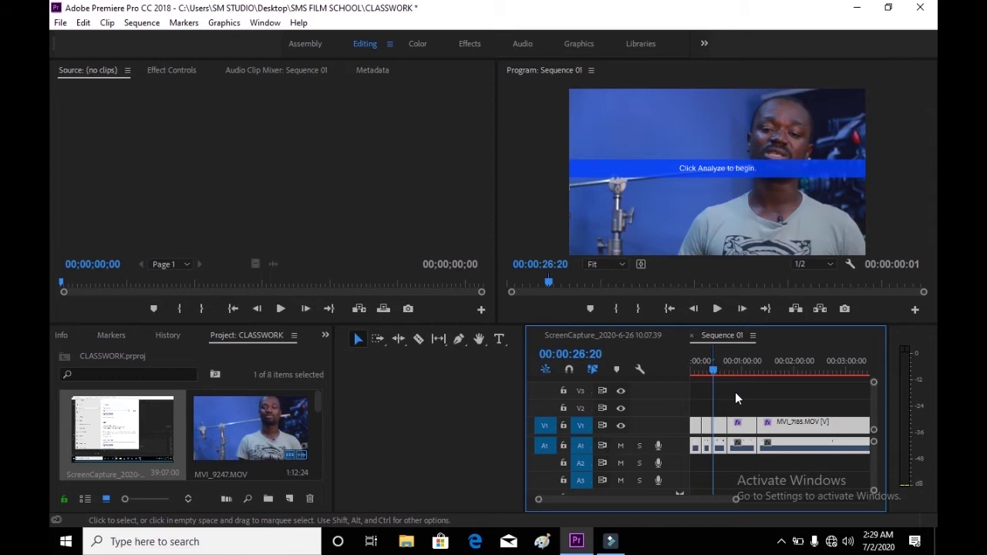
{"action": "key", "text": "ctrl+a"}
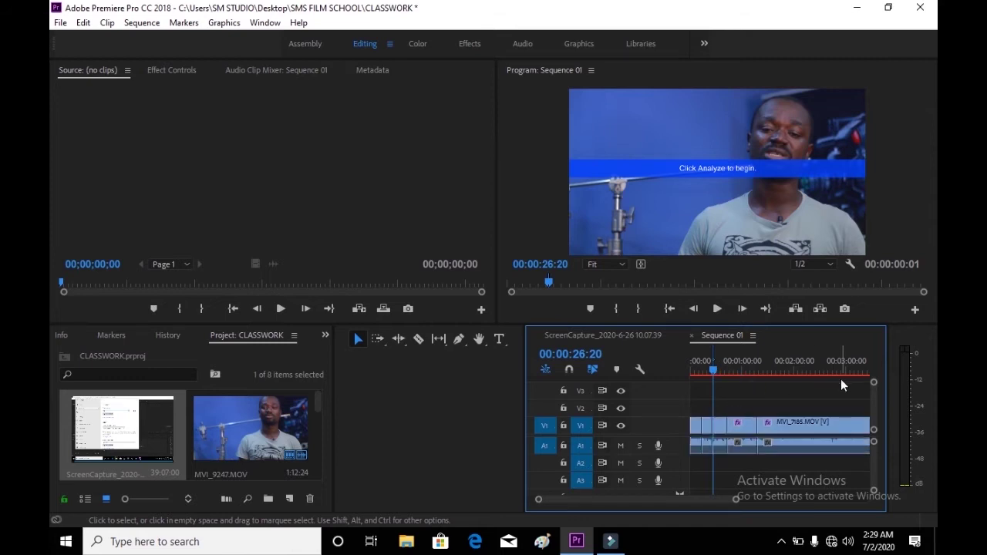
{"action": "left_click_drag", "start_coordinate": [831, 390], "coordinate": [725, 431]}
Select every clip from the sequence start with Track Select Forward, and use the Selection tool to select only the segment right after the playhead.
{"action": "left_click", "coordinate": [378, 340]}
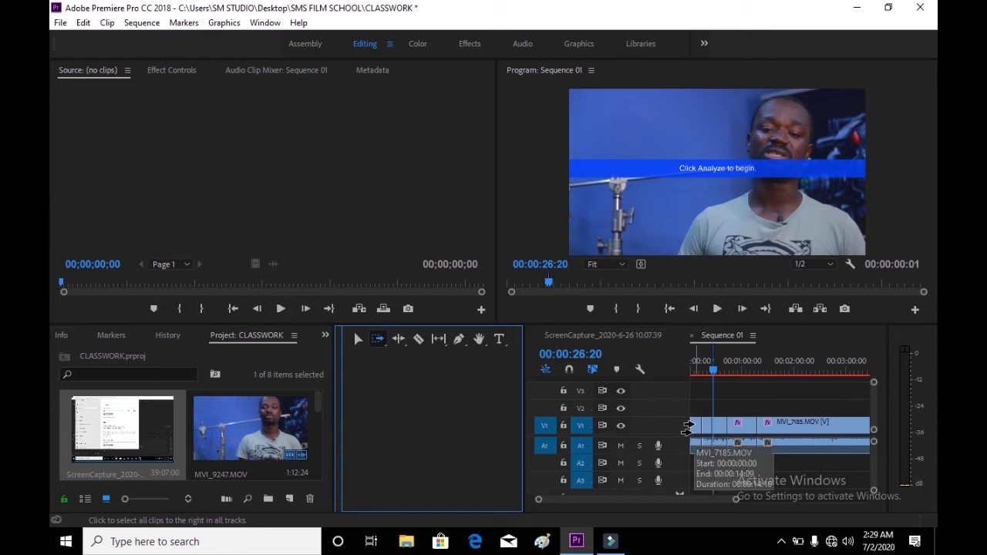
{"action": "left_click", "coordinate": [687, 429]}
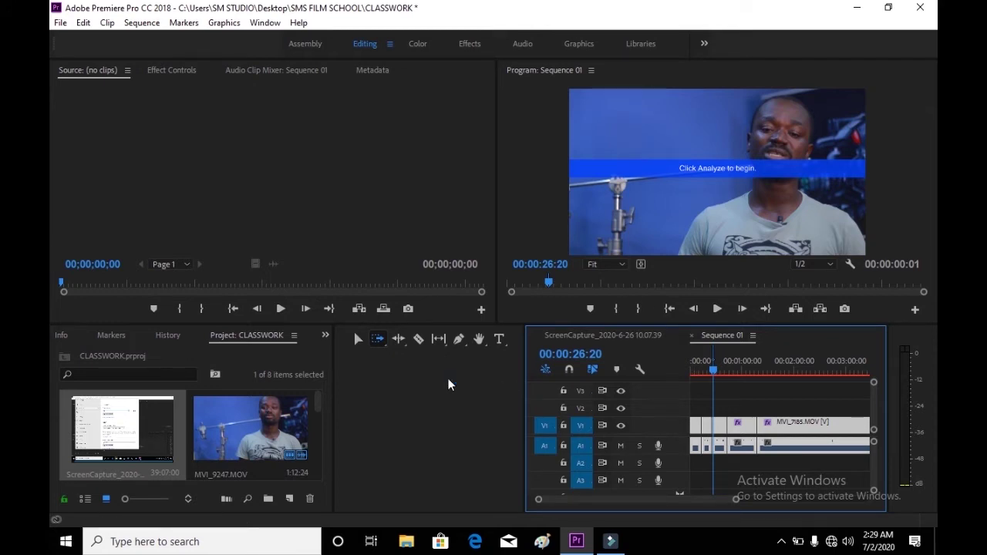
{"action": "left_click", "coordinate": [358, 340]}
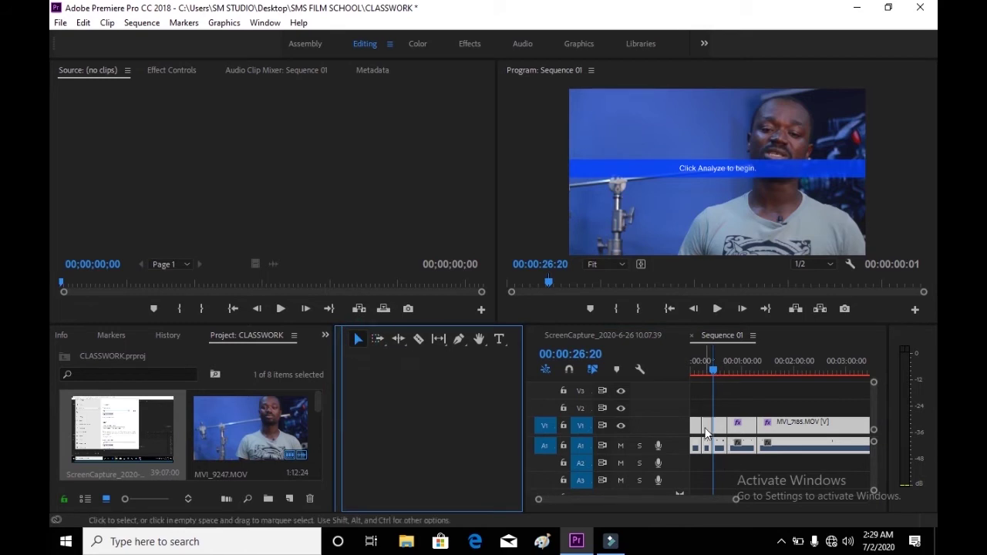
{"action": "left_click", "coordinate": [769, 395]}
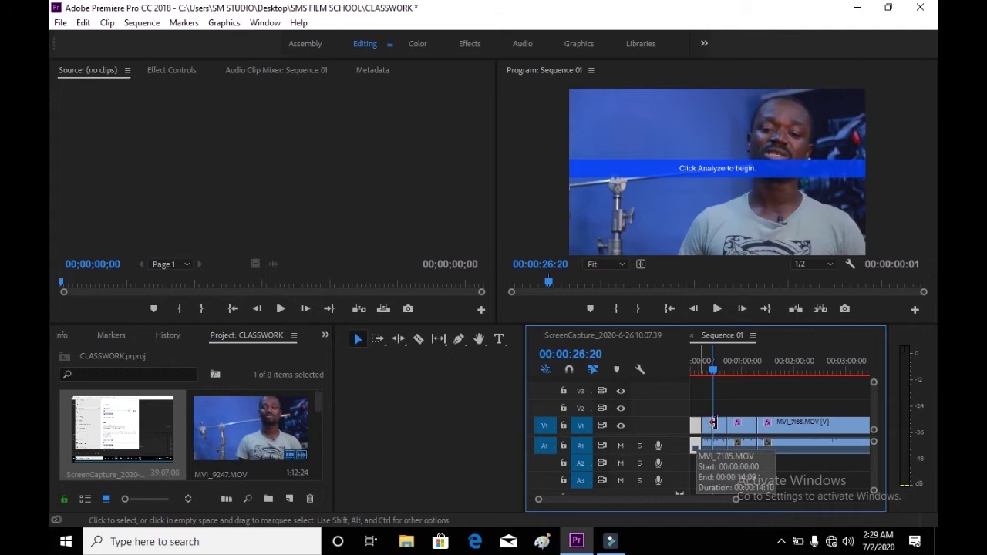
{"action": "left_click", "coordinate": [720, 427]}
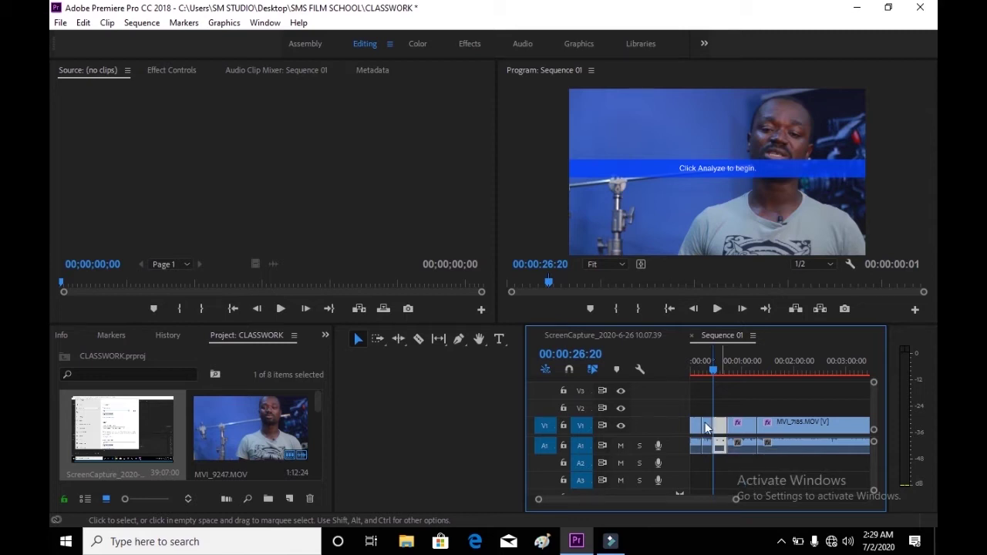
Use Track Select Forward to select the MVI_7185.MOV segment right after the playhead and every clip following it.
{"action": "left_click", "coordinate": [377, 340]}
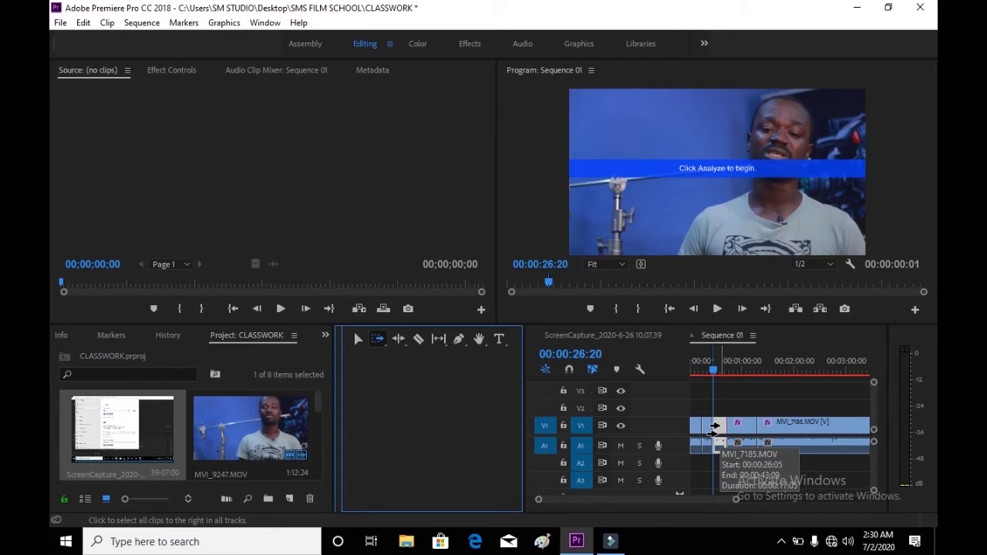
{"action": "left_click", "coordinate": [715, 429]}
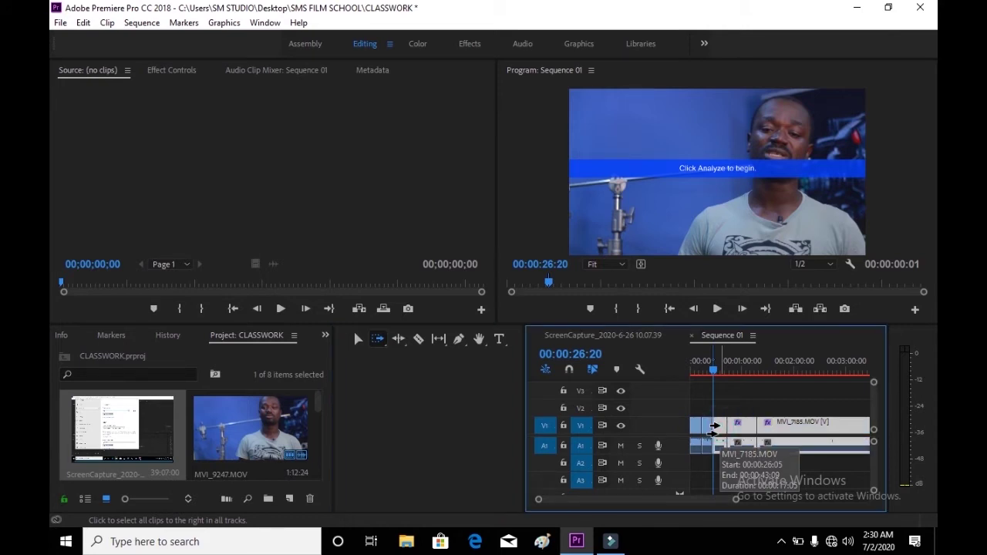
{"action": "left_click_drag", "start_coordinate": [715, 428], "coordinate": [780, 436]}
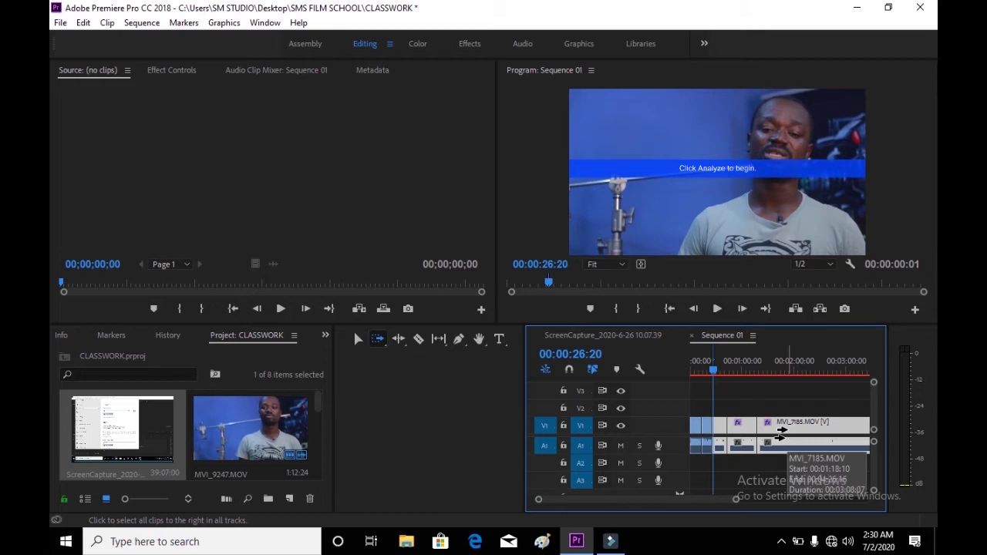
{"action": "key", "text": "minus"}
{"action": "key", "text": "minus"}
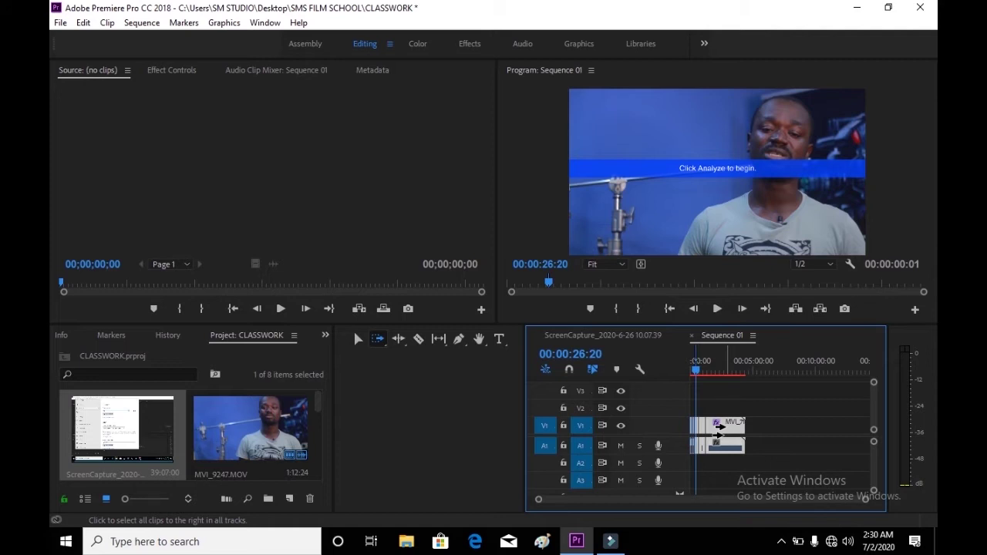
Deselect the clips, reselect the MVI_7185.MOV segments from the playhead onward with Track Select Forward, and return to the Selection tool.
{"action": "left_click", "coordinate": [354, 340]}
{"action": "left_click", "coordinate": [773, 413]}
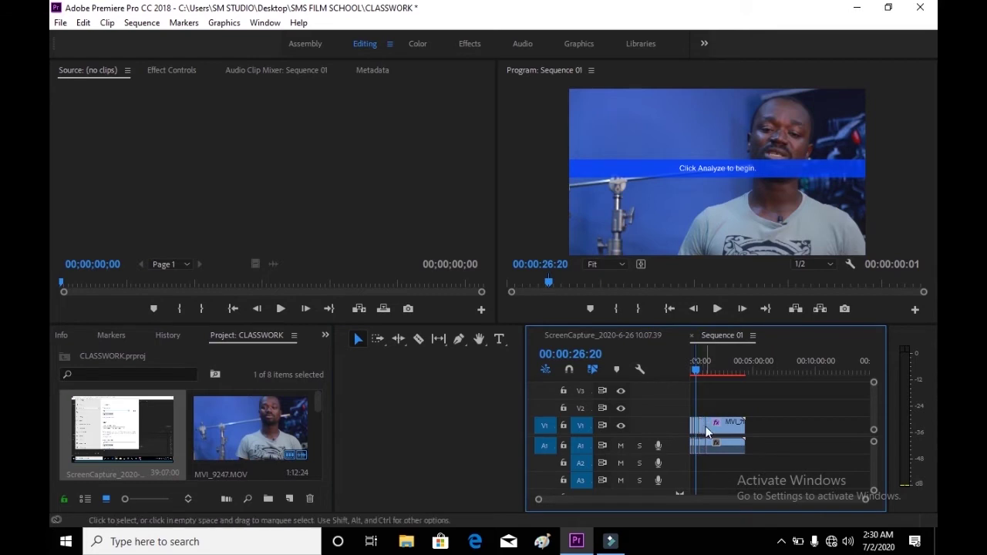
{"action": "left_click", "coordinate": [379, 337]}
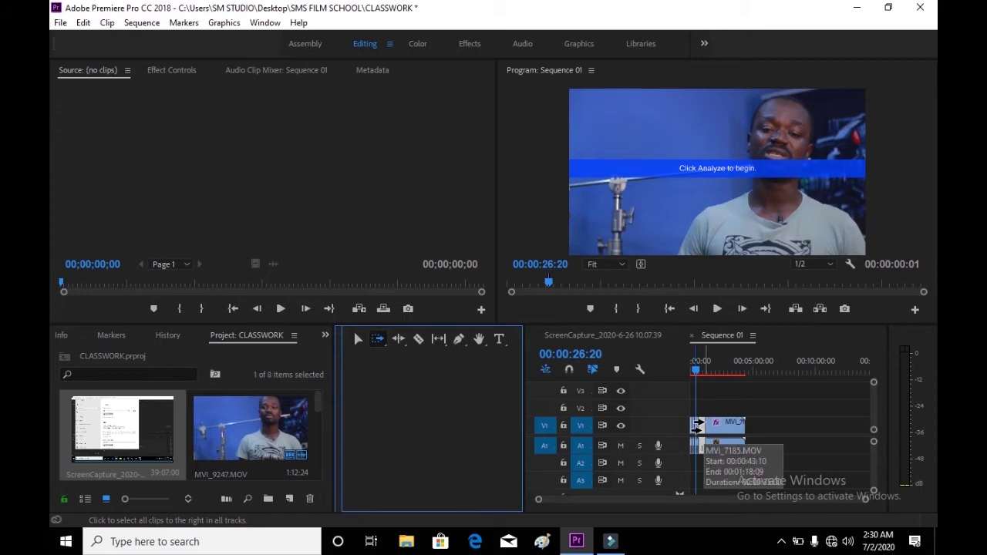
{"action": "left_click", "coordinate": [696, 425]}
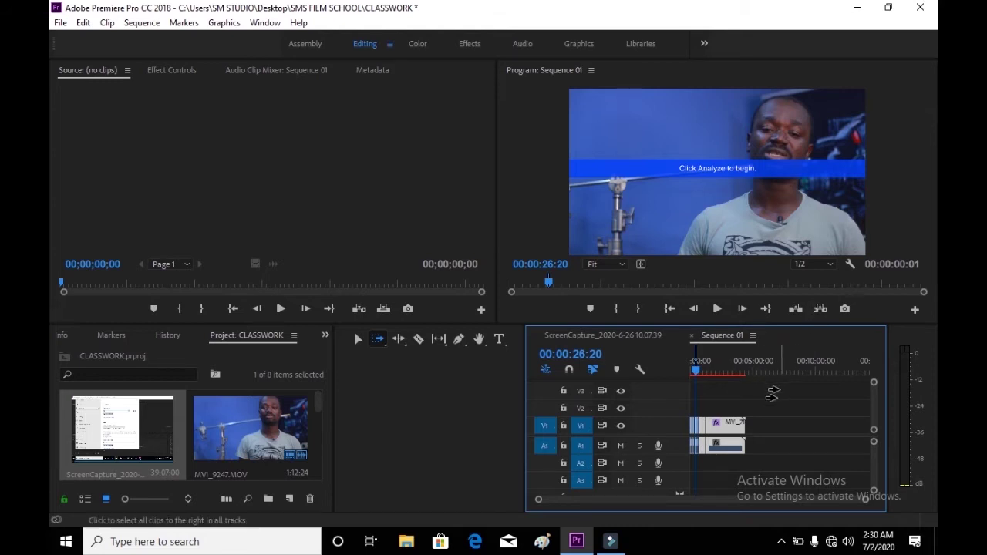
{"action": "key", "text": "v"}
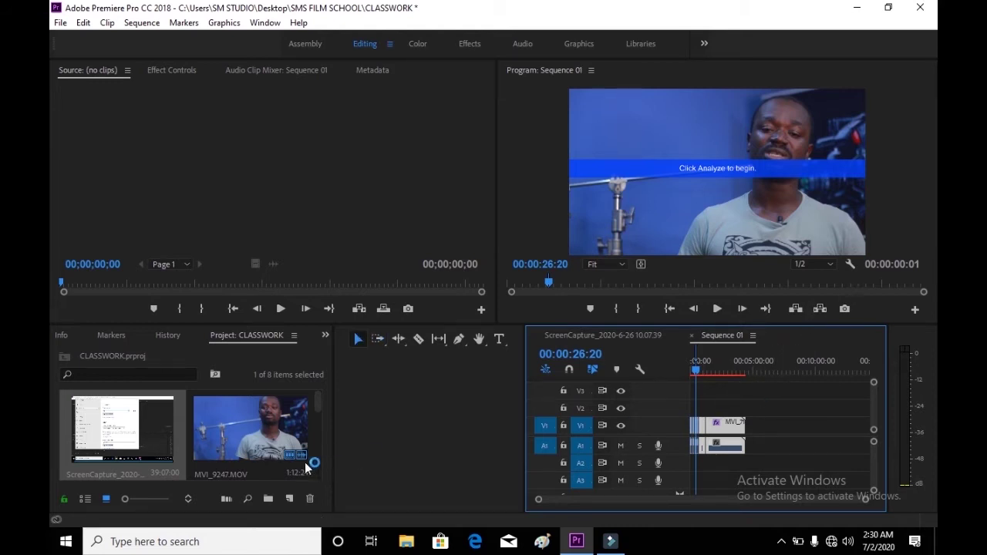
Add MVI_9244.MOV to V1 and A1 after the MVI_7185.MOV segments, leaving a gap, and split it into three pieces with the Razor tool.
{"action": "left_click_drag", "start_coordinate": [317, 406], "coordinate": [317, 422]}
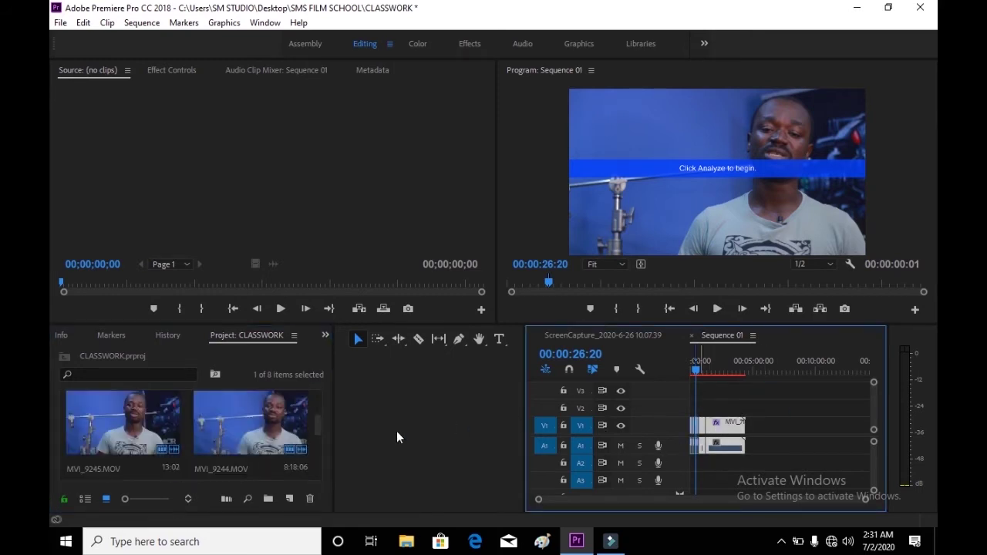
{"action": "left_click", "coordinate": [244, 445]}
{"action": "left_click_drag", "start_coordinate": [243, 444], "coordinate": [756, 440]}
{"action": "key", "text": "c"}
{"action": "left_click", "coordinate": [801, 433]}
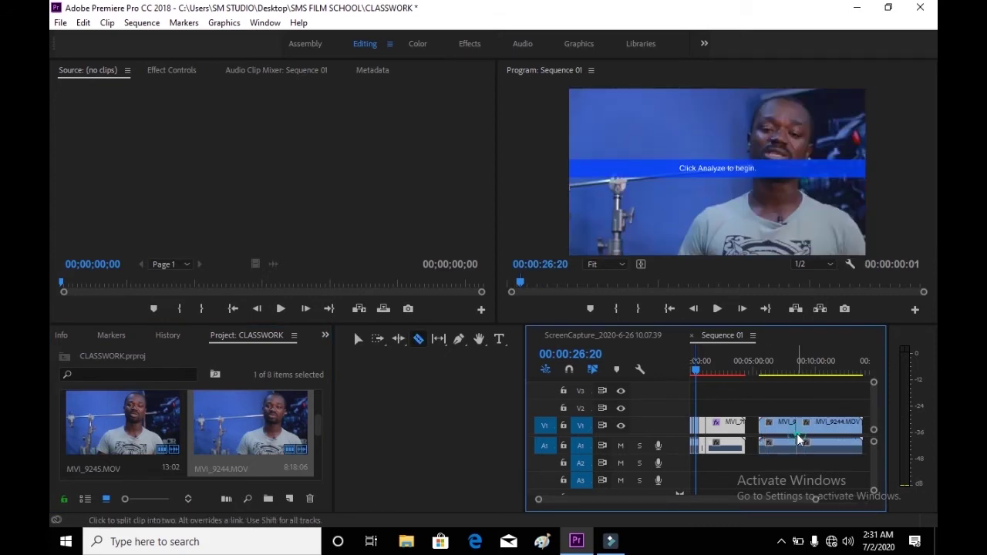
Move the first MVI_9244.MOV piece to V2 and A2, and the second piece to V3 and A3.
{"action": "key", "text": "v"}
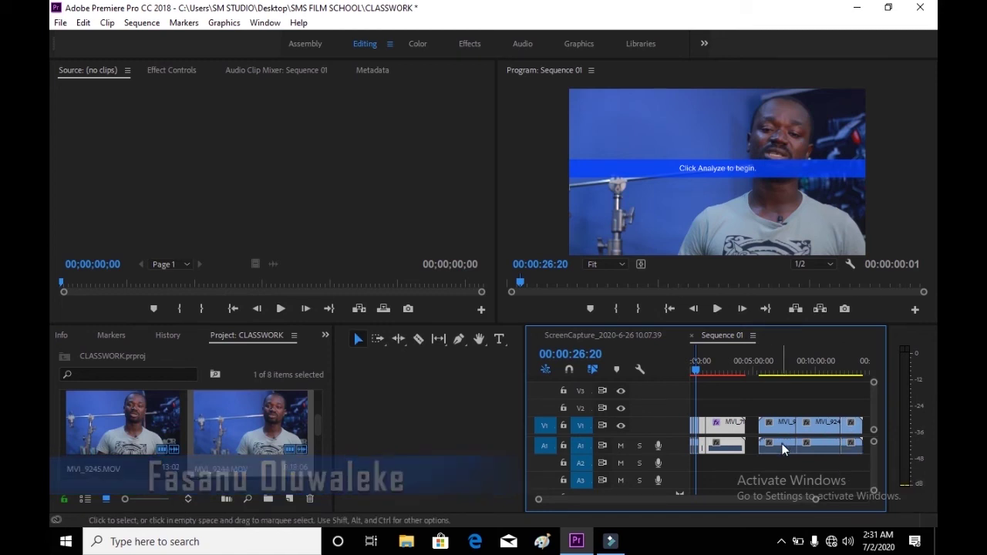
{"action": "mouse_move", "coordinate": [782, 444]}
{"action": "left_mouse_down"}
{"action": "mouse_move", "coordinate": [777, 473]}
{"action": "mouse_move", "coordinate": [776, 452]}
{"action": "left_mouse_up"}
{"action": "left_click_drag", "start_coordinate": [778, 409], "coordinate": [819, 477]}
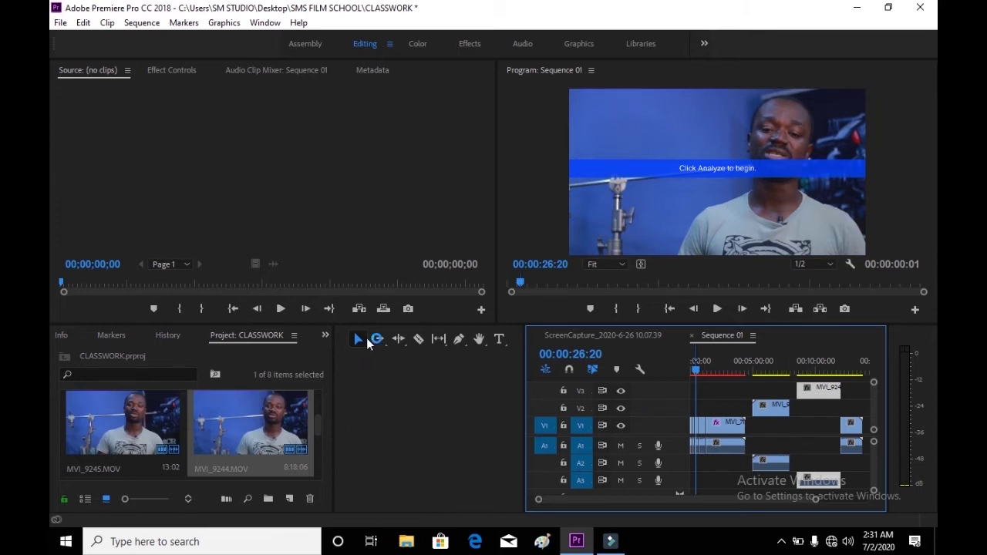
Select only the MVI_9244.MOV piece on V2 with its audio, and clear the selection.
{"action": "left_click", "coordinate": [772, 412]}
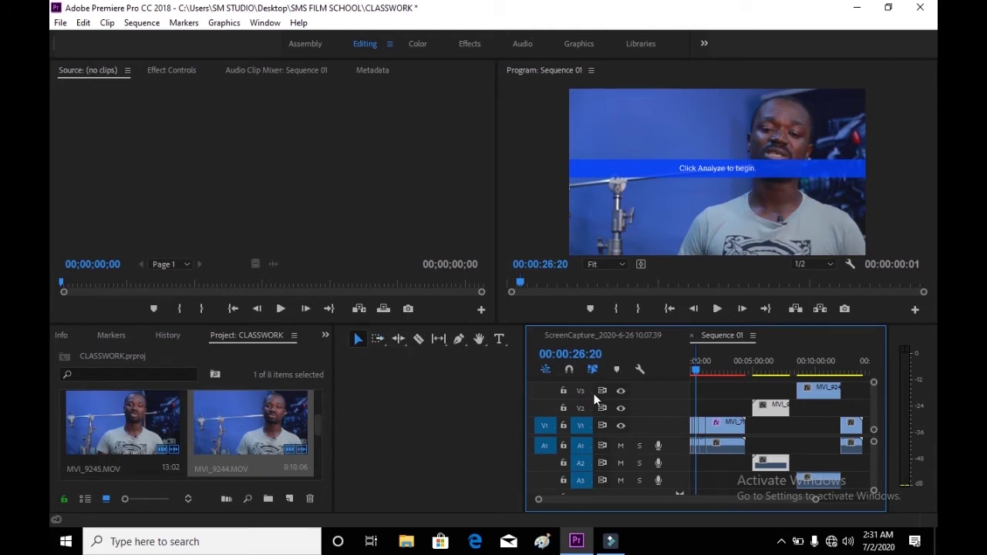
{"action": "left_click", "coordinate": [864, 394]}
{"action": "left_click", "coordinate": [854, 389]}
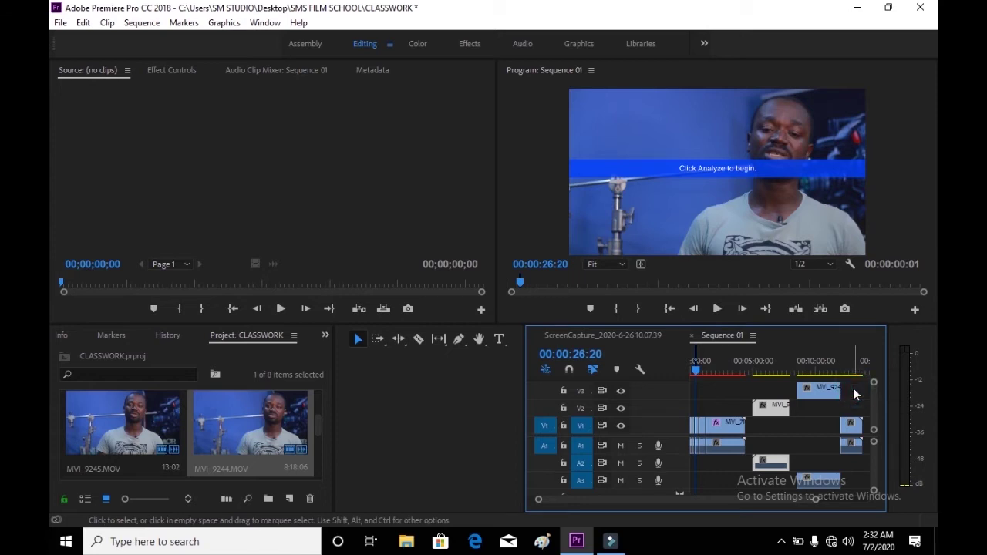
{"action": "left_click", "coordinate": [853, 388]}
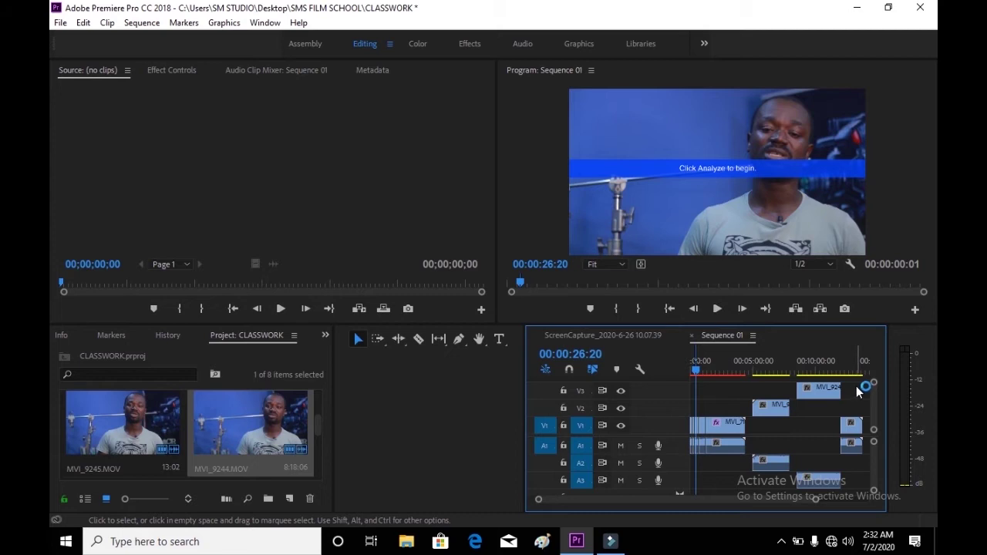
Marquee-select clips across all tracks with the Selection tool, finishing with only the three MVI_9244.MOV pieces selected.
{"action": "left_click", "coordinate": [858, 392]}
{"action": "left_click_drag", "start_coordinate": [856, 387], "coordinate": [717, 489]}
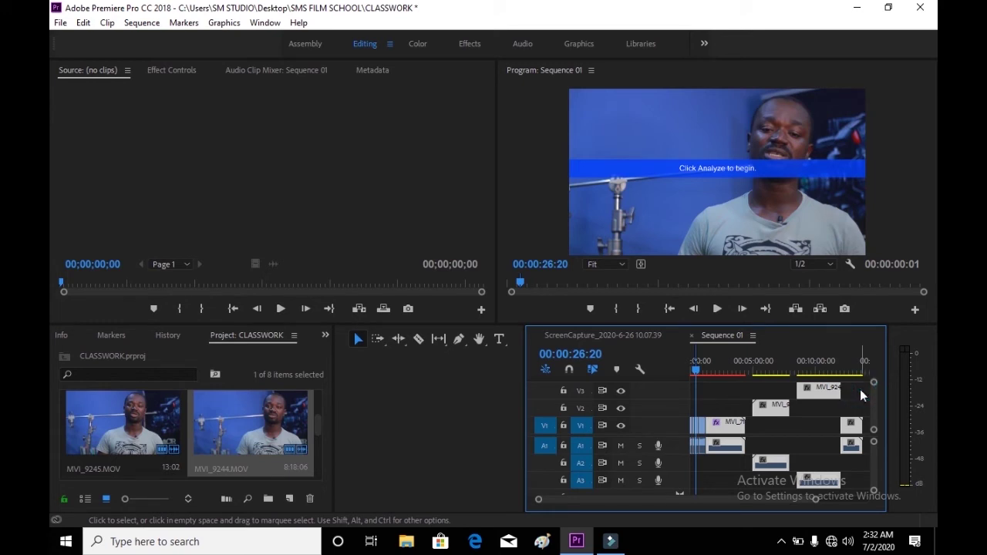
{"action": "left_click_drag", "start_coordinate": [860, 389], "coordinate": [716, 482]}
{"action": "left_click_drag", "start_coordinate": [866, 409], "coordinate": [770, 436]}
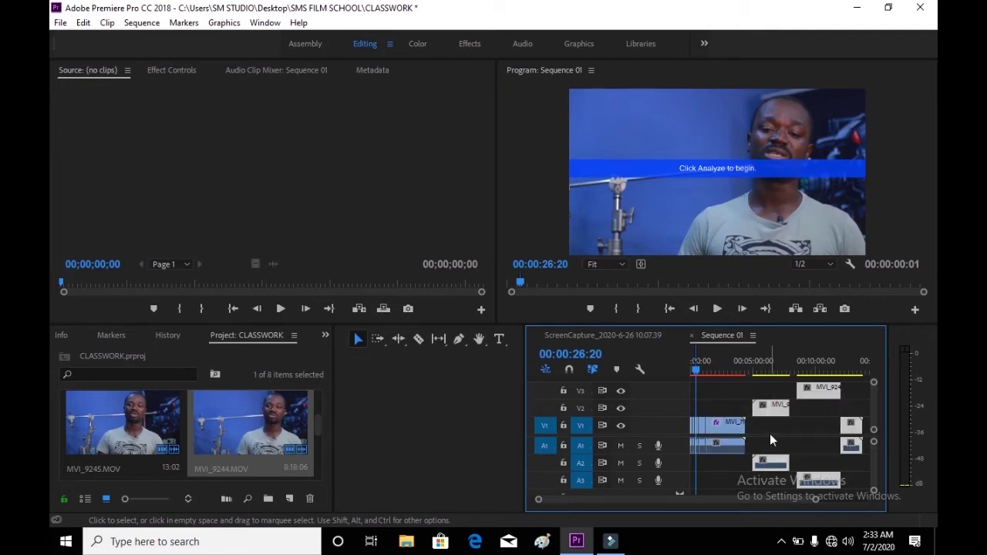
Marquee-select every clip in Sequence 01, including the first MVI_7185.MOV segments.
{"action": "key", "text": "minus"}
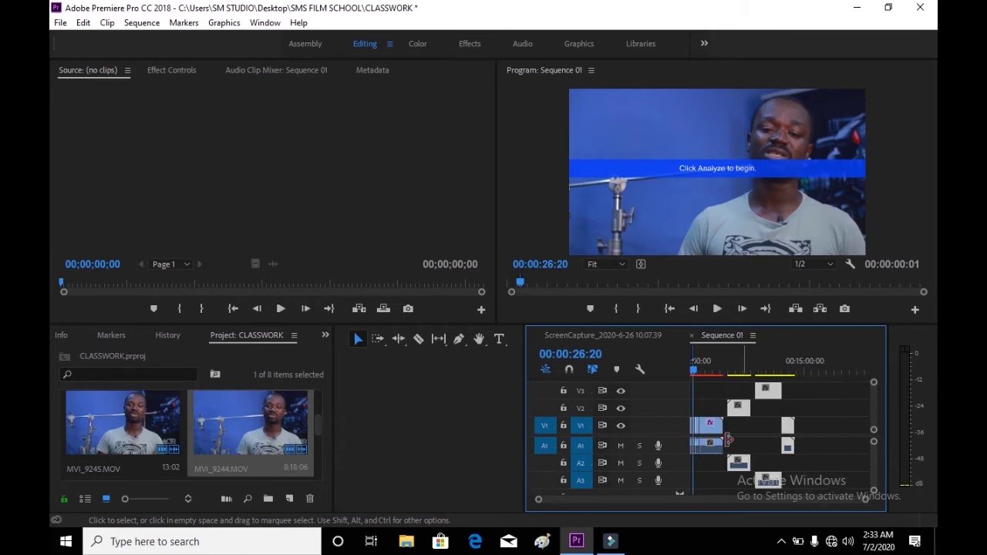
{"action": "left_click", "coordinate": [693, 431]}
{"action": "left_click_drag", "start_coordinate": [831, 391], "coordinate": [692, 463]}
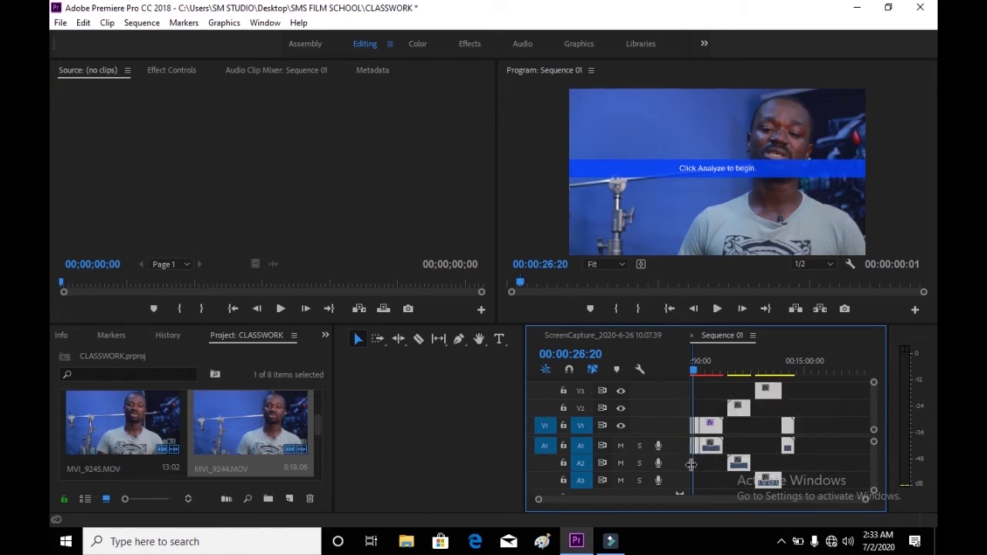
Replace the full selection with only the MVI_7185.MOV segment just before the playhead.
{"action": "key", "text": "backslash"}
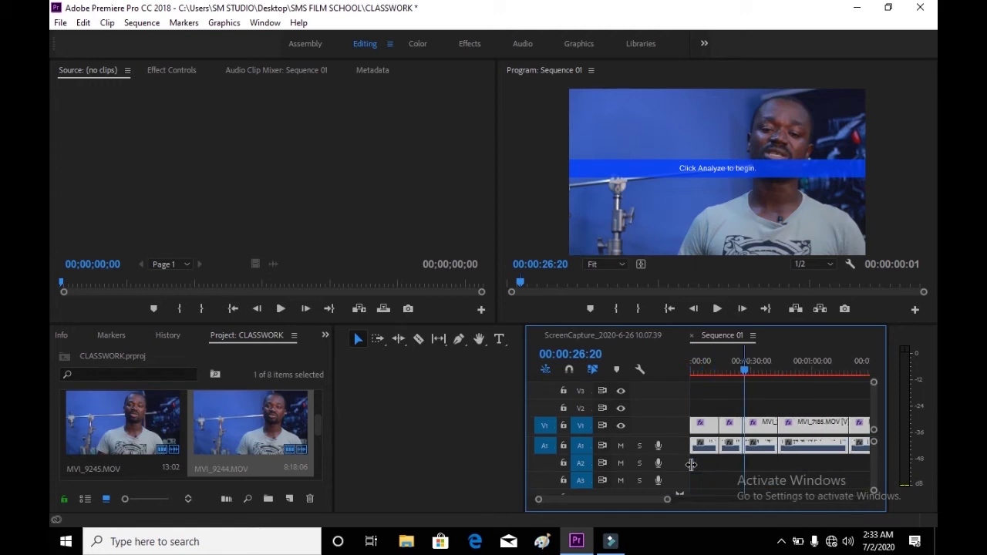
{"action": "left_click", "coordinate": [713, 463]}
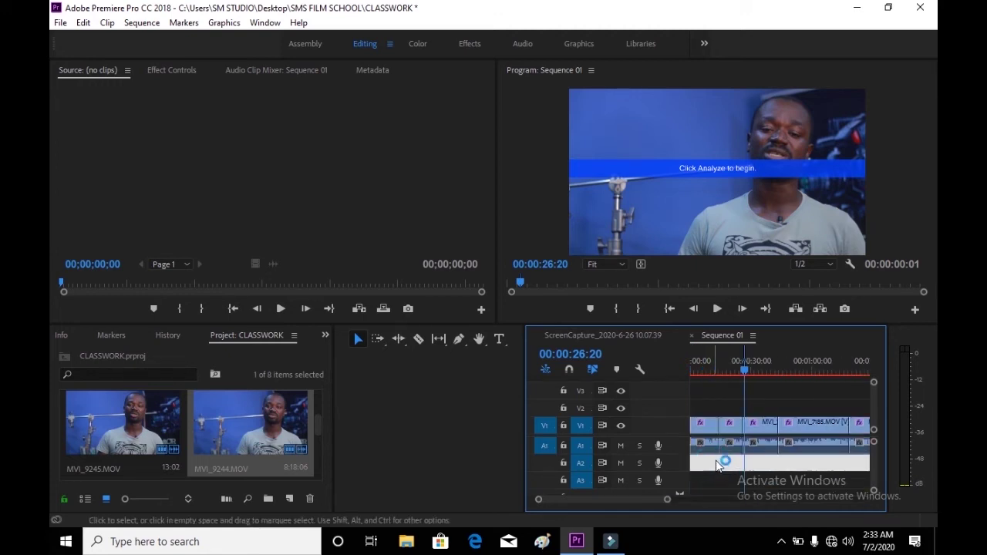
{"action": "left_click", "coordinate": [733, 432]}
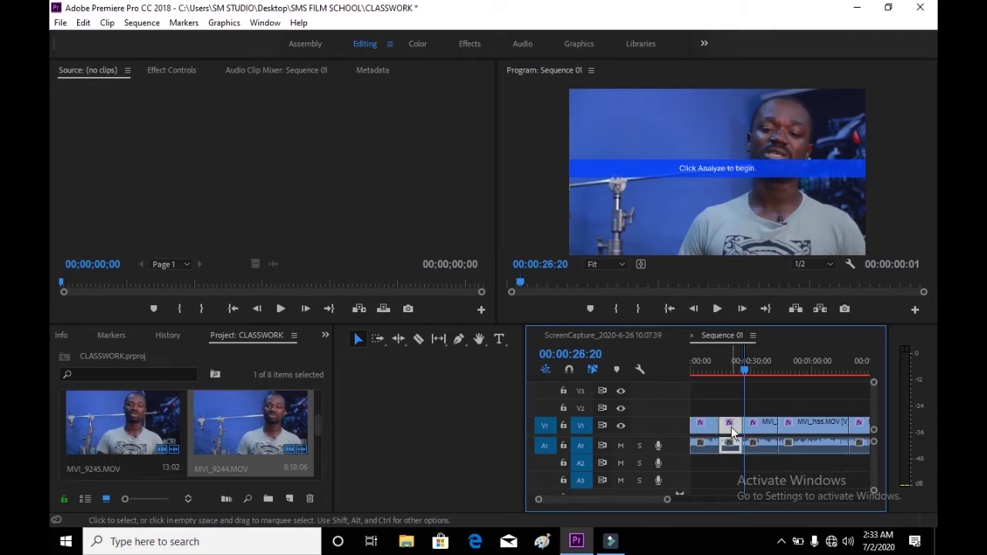
Marquee-select all clips across the tracks again, inspect the segments around the playhead, and deselect them by selecting the empty gap on V2.
{"action": "key", "text": "backslash"}
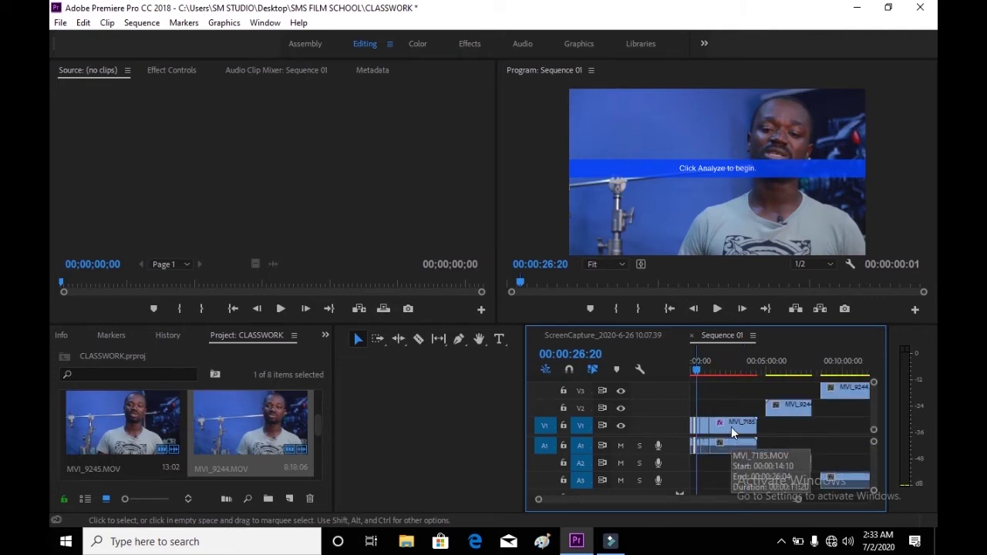
{"action": "key", "text": "minus"}
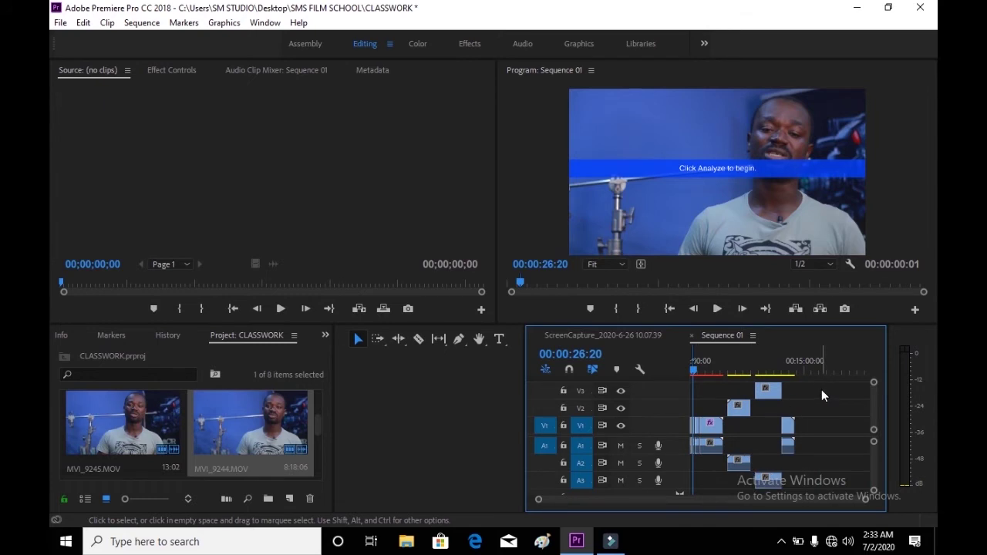
{"action": "left_click_drag", "start_coordinate": [821, 392], "coordinate": [691, 489]}
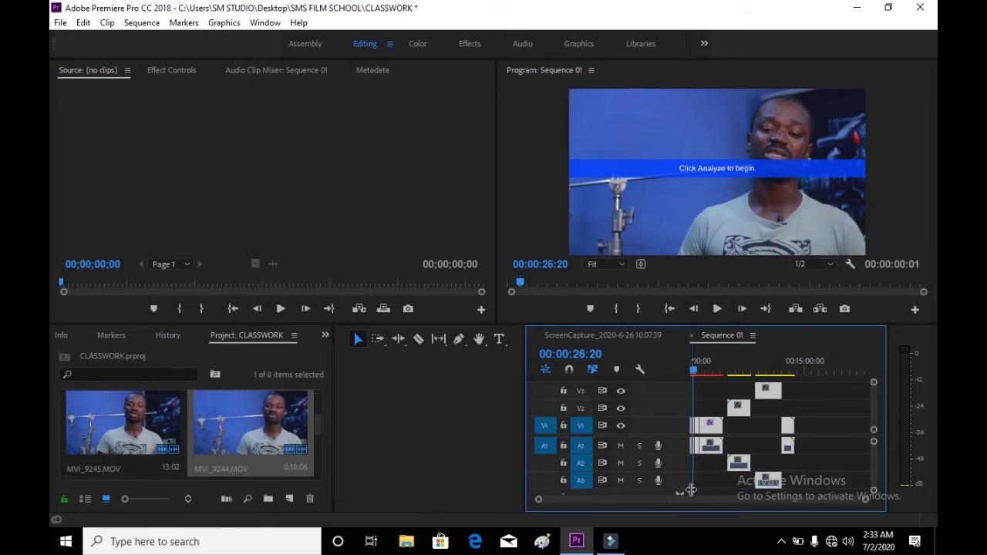
{"action": "key", "text": "equal"}
{"action": "key", "text": "equal"}
{"action": "key", "text": "equal"}
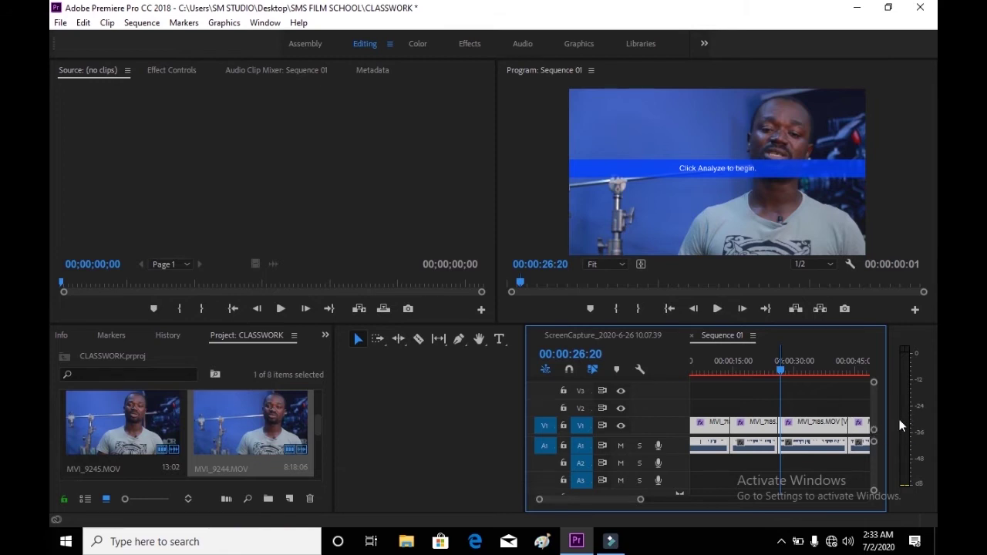
{"action": "left_click", "coordinate": [745, 395]}
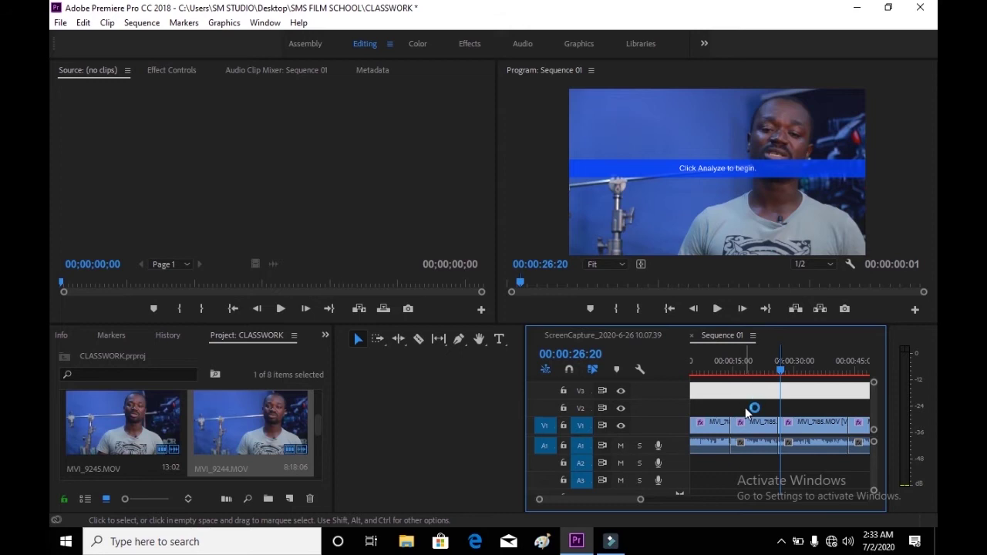
{"action": "left_click", "coordinate": [745, 407]}
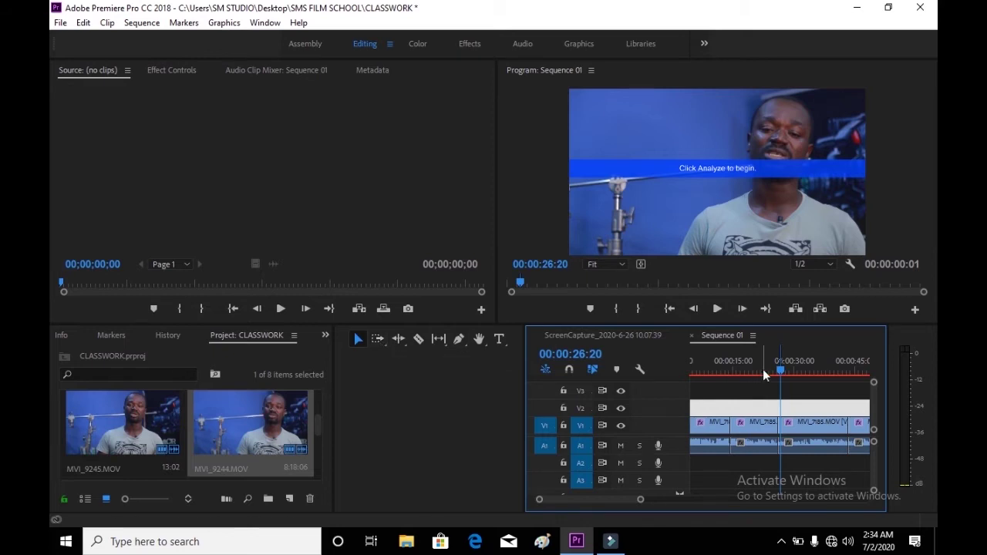
Use Track Select Forward on the MVI_7185.MOV segment starting at 00:00:26:05 to select it and all following clips on every track.
{"action": "left_click", "coordinate": [377, 339]}
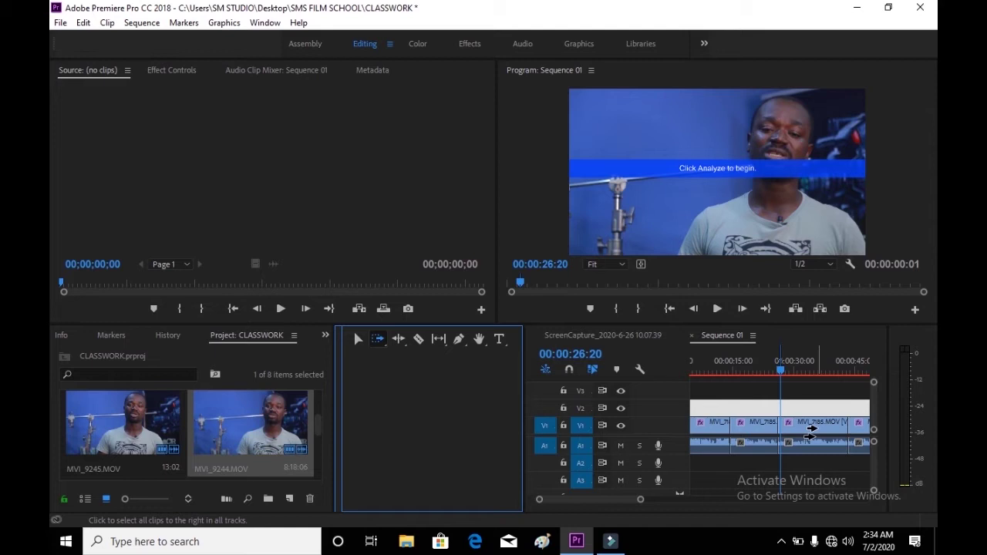
{"action": "left_click", "coordinate": [810, 435]}
{"action": "key", "text": "minus"}
{"action": "key", "text": "minus"}
{"action": "key", "text": "minus"}
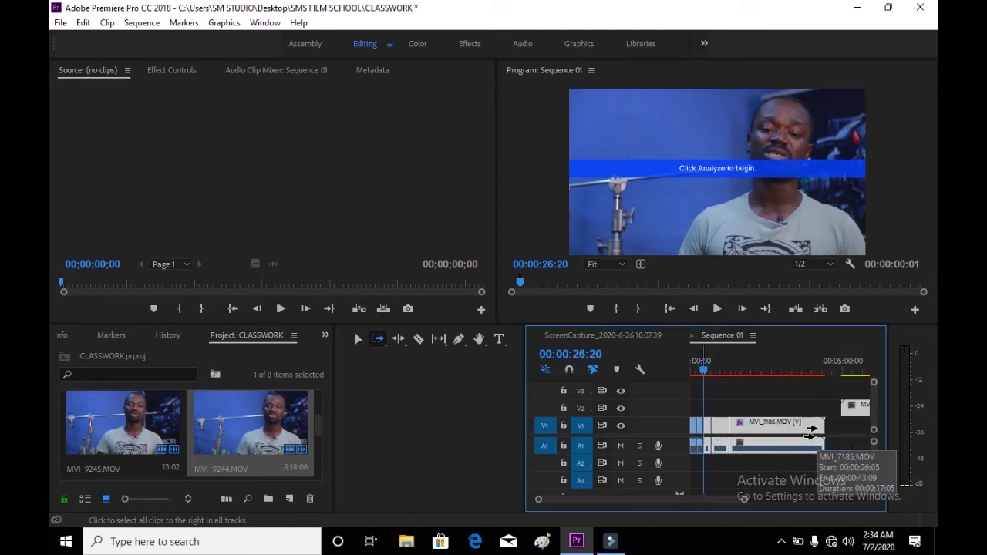
{"action": "key", "text": "minus"}
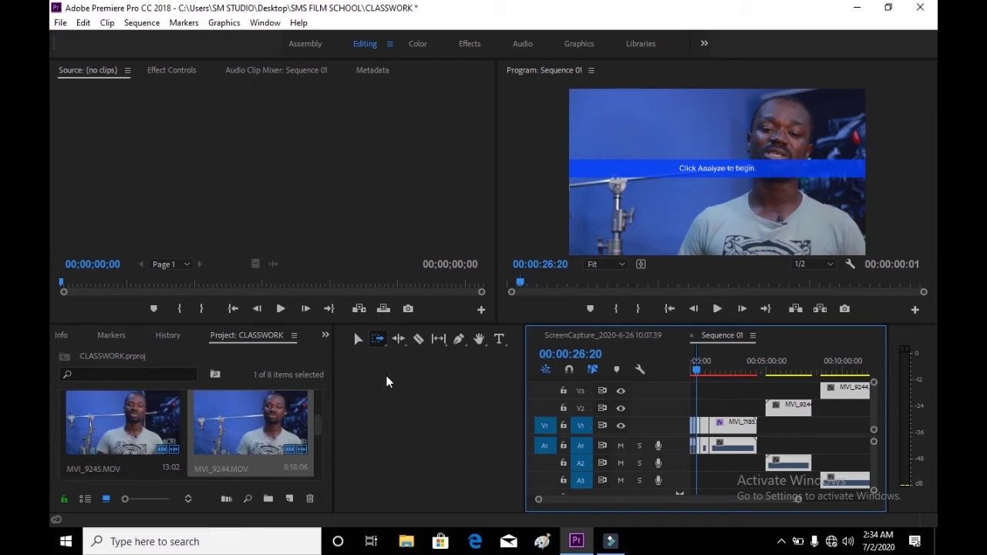
Return to the Selection tool, deselect the clips by selecting the empty gap on V3, and inspect the segments around the playhead.
{"action": "left_click", "coordinate": [359, 340]}
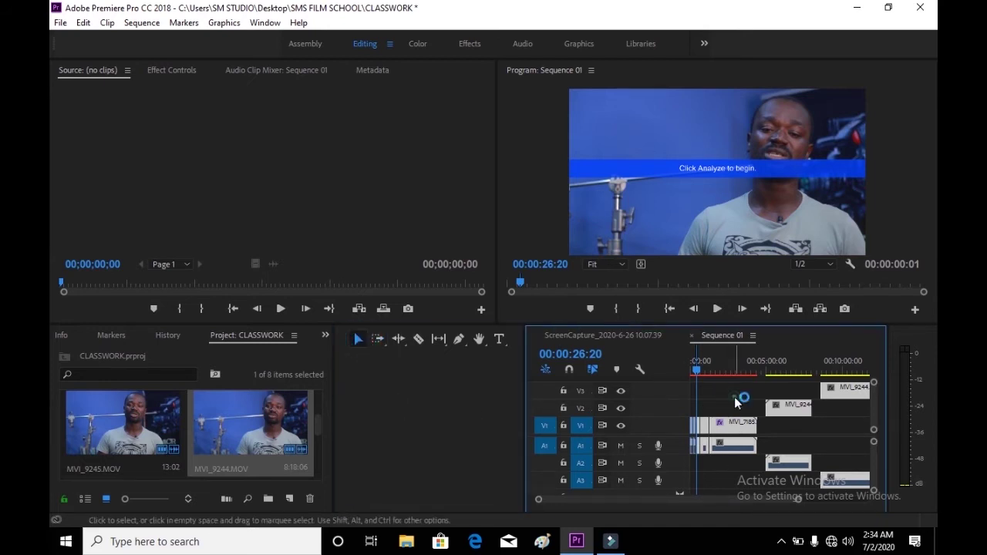
{"action": "left_click", "coordinate": [734, 397]}
{"action": "key", "text": "equal"}
{"action": "key", "text": "equal"}
{"action": "key", "text": "equal"}
{"action": "key", "text": "equal"}
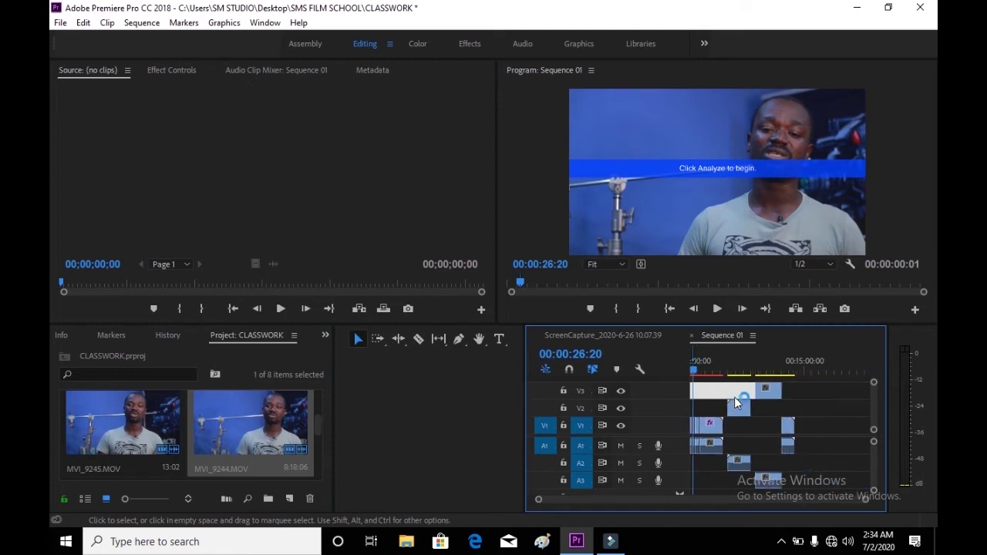
{"action": "key", "text": "equal"}
{"action": "key", "text": "equal"}
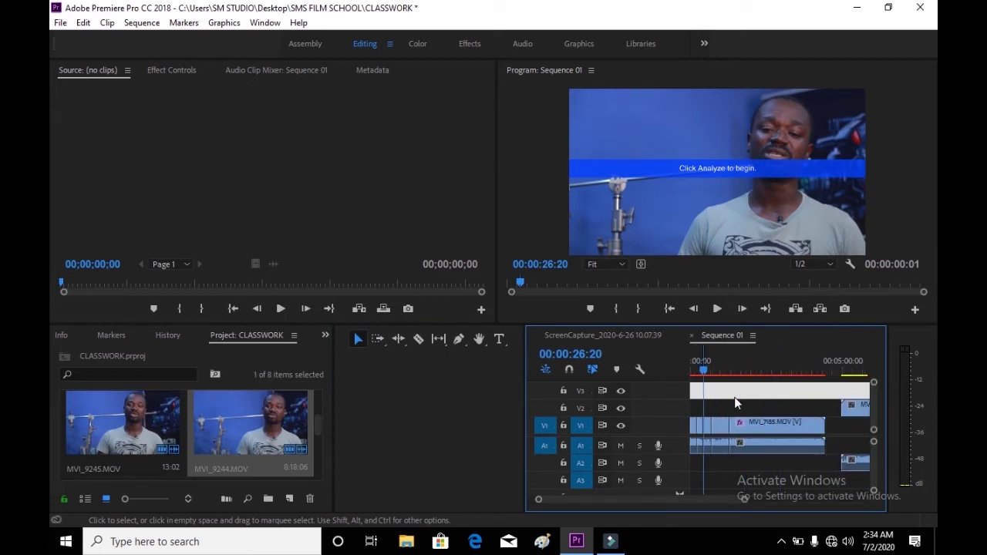
{"action": "key", "text": "minus"}
{"action": "key", "text": "minus"}
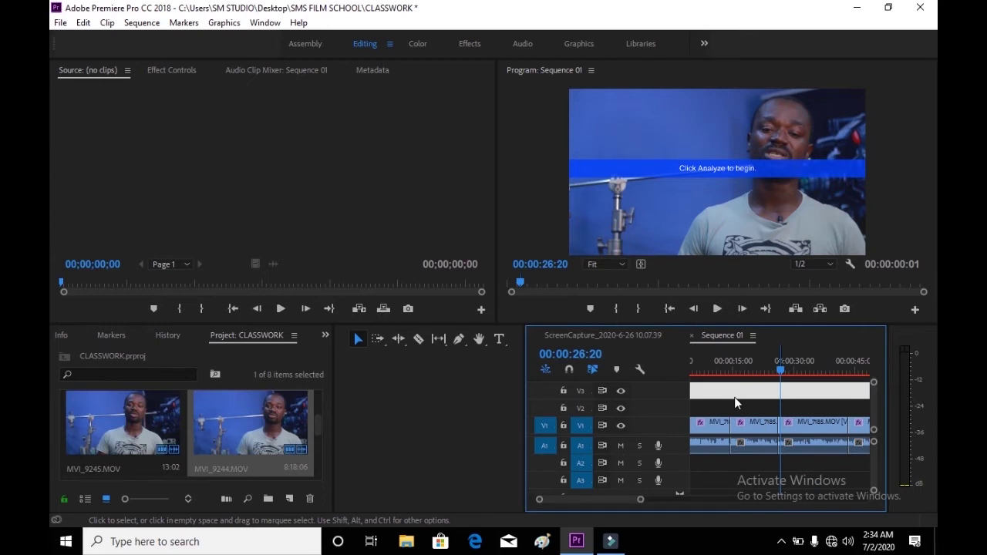
Use Track Select Forward on the MVI_7185.MOV segment at the playhead to select everything from it onward, and deselect the clips with the Selection tool.
{"action": "left_click", "coordinate": [378, 341]}
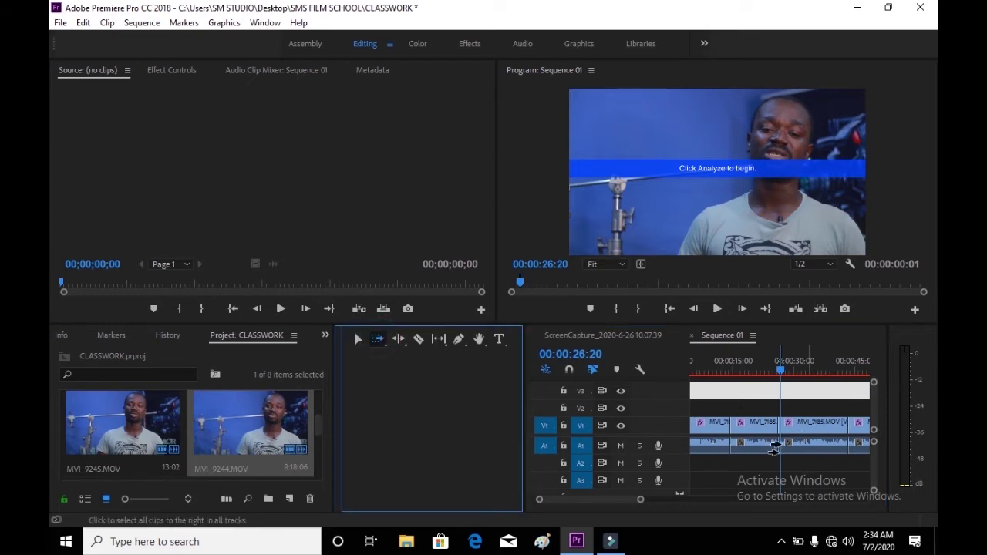
{"action": "left_click", "coordinate": [803, 434]}
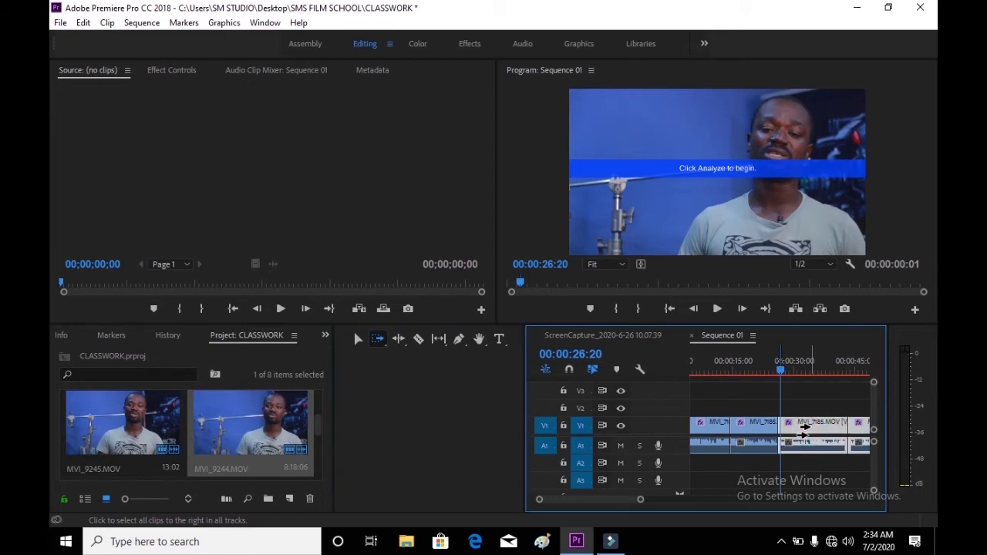
{"action": "key", "text": "equal"}
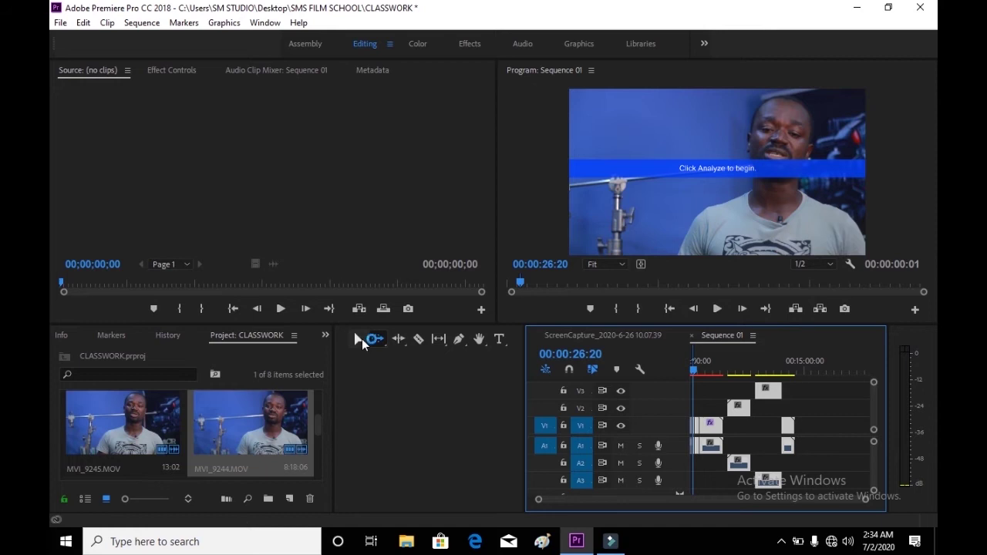
{"action": "left_click", "coordinate": [360, 339]}
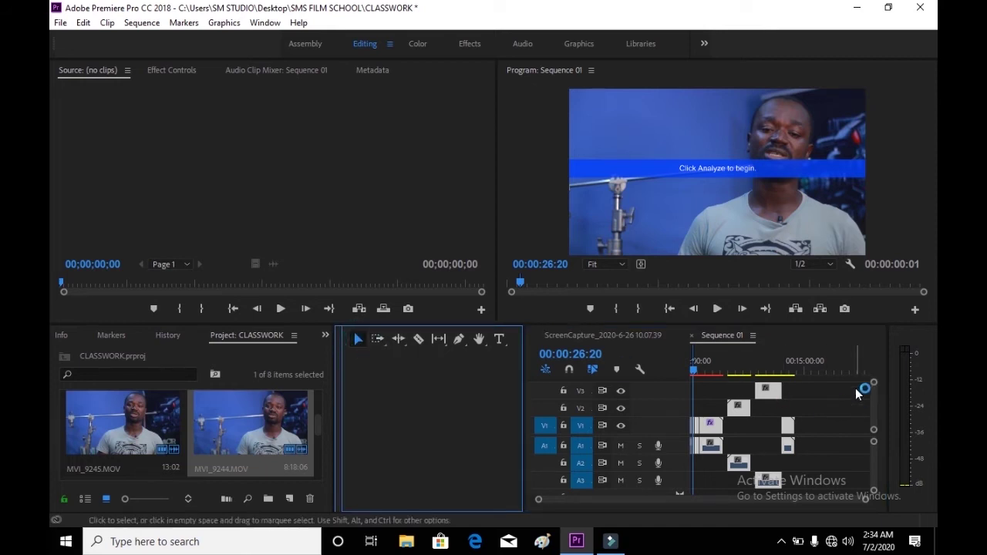
{"action": "left_click_drag", "start_coordinate": [856, 393], "coordinate": [839, 435]}
{"action": "key", "text": "equal"}
{"action": "key", "text": "equal"}
{"action": "key", "text": "equal"}
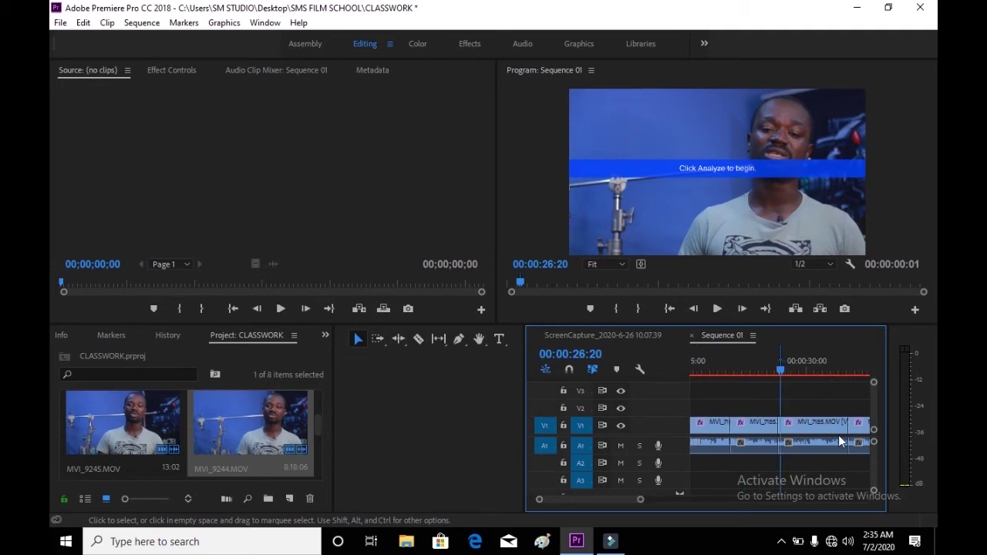
Select only the MVI_7185.MOV segment starting at 00:00:26:05 with the Selection tool and deselect it.
{"action": "key", "text": "minus"}
{"action": "key", "text": "minus"}
{"action": "key", "text": "minus"}
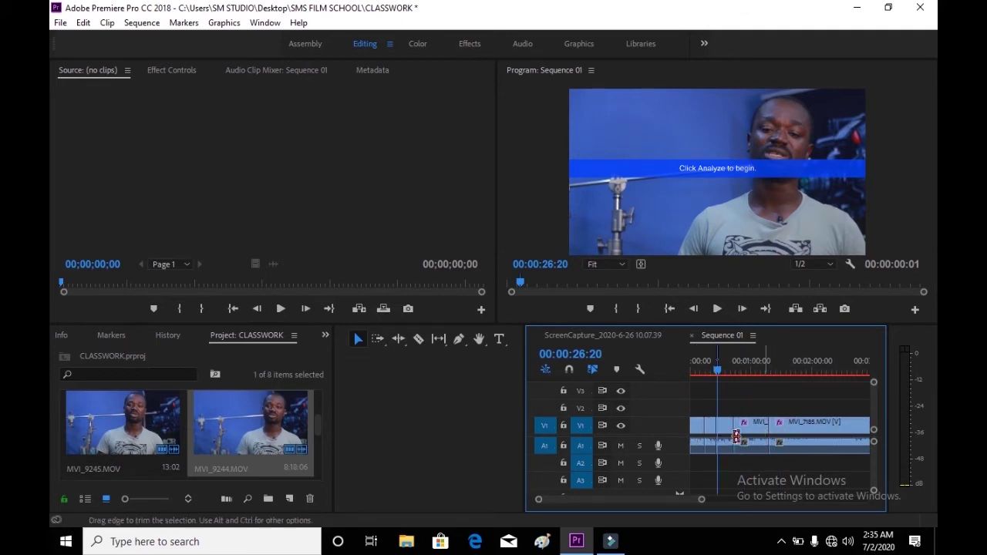
{"action": "left_click", "coordinate": [723, 426]}
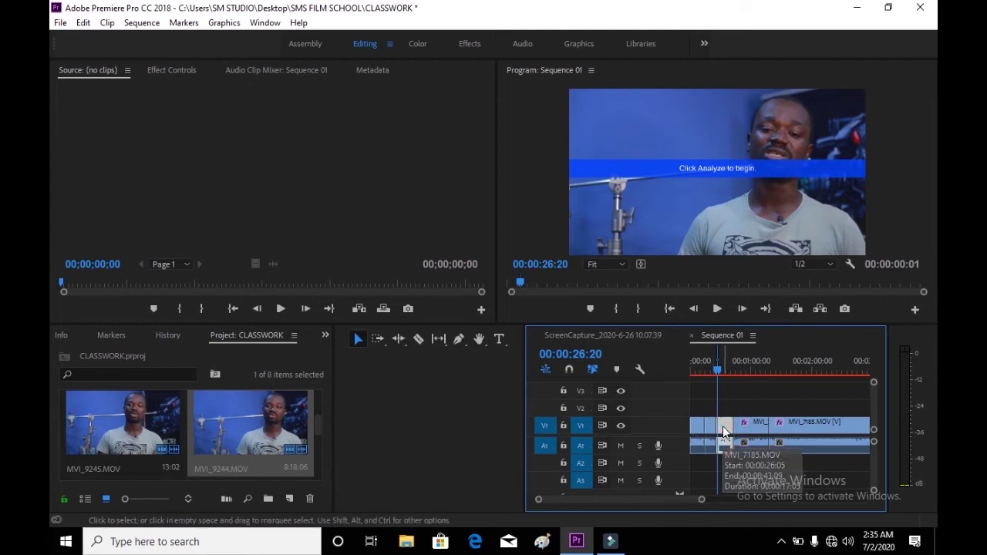
{"action": "left_click_drag", "start_coordinate": [723, 426], "coordinate": [742, 399]}
Move all clips after the MVI_7185.MOV segment that starts at 00:00:26:05 about six minutes along the sequence to open a gap.
{"action": "key", "text": "minus"}
{"action": "key", "text": "minus"}
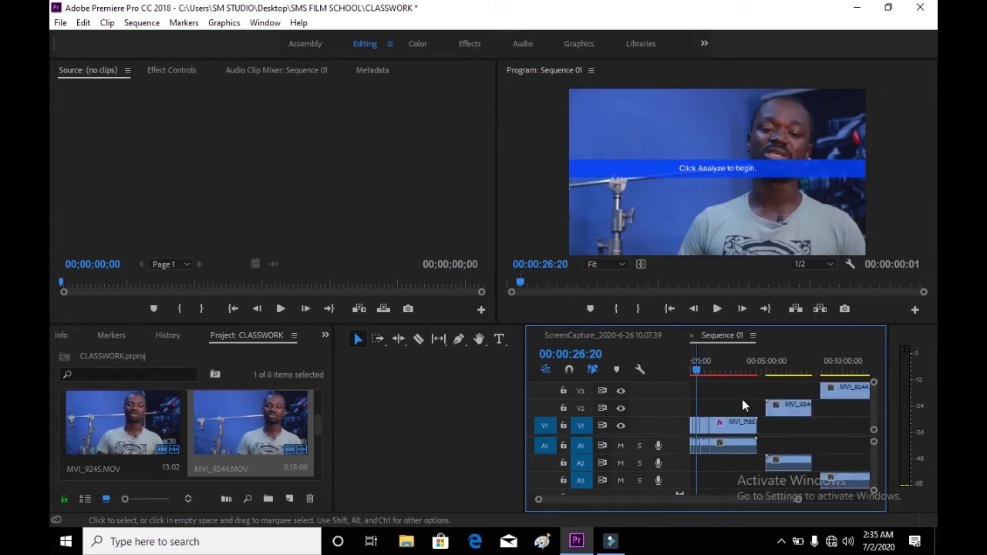
{"action": "key", "text": "minus"}
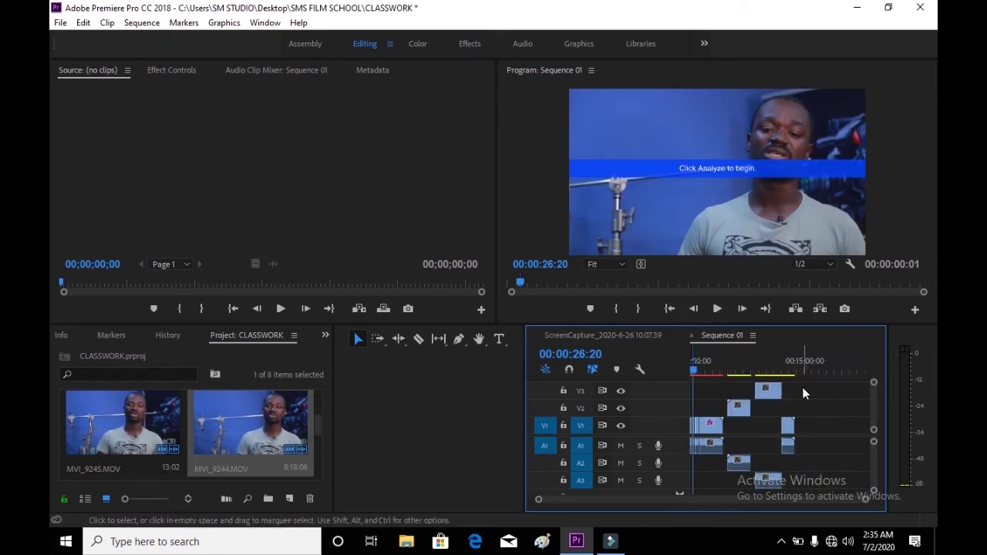
{"action": "mouse_move", "coordinate": [751, 449]}
{"action": "left_mouse_down"}
{"action": "mouse_move", "coordinate": [697, 476]}
{"action": "mouse_move", "coordinate": [737, 455]}
{"action": "mouse_move", "coordinate": [761, 457]}
{"action": "left_mouse_up"}
{"action": "key", "text": "ctrl+z"}
{"action": "key", "text": "minus"}
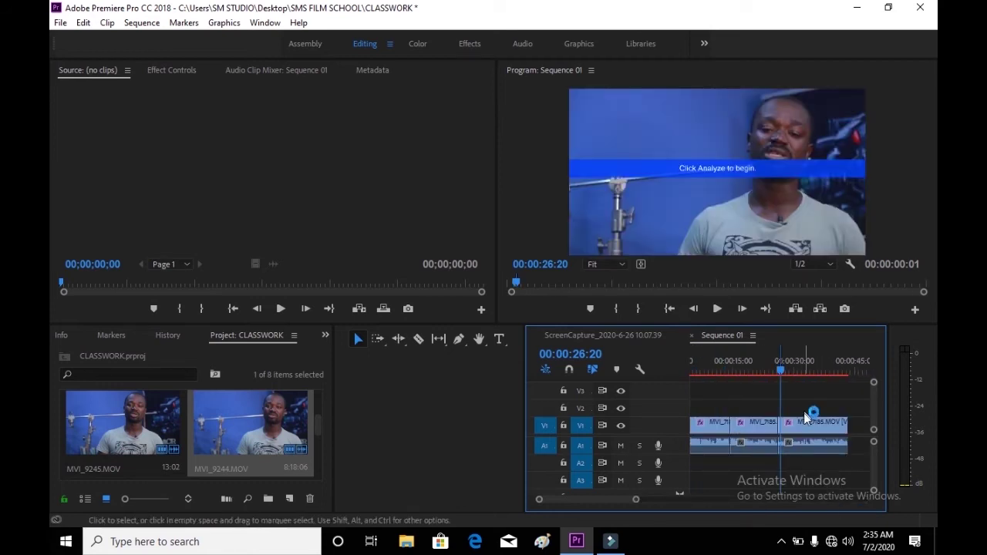
Move the MVI_7185.MOV segment at the playhead close to the shifted clips and ripple delete the gap between them.
{"action": "left_click_drag", "start_coordinate": [801, 430], "coordinate": [862, 430]}
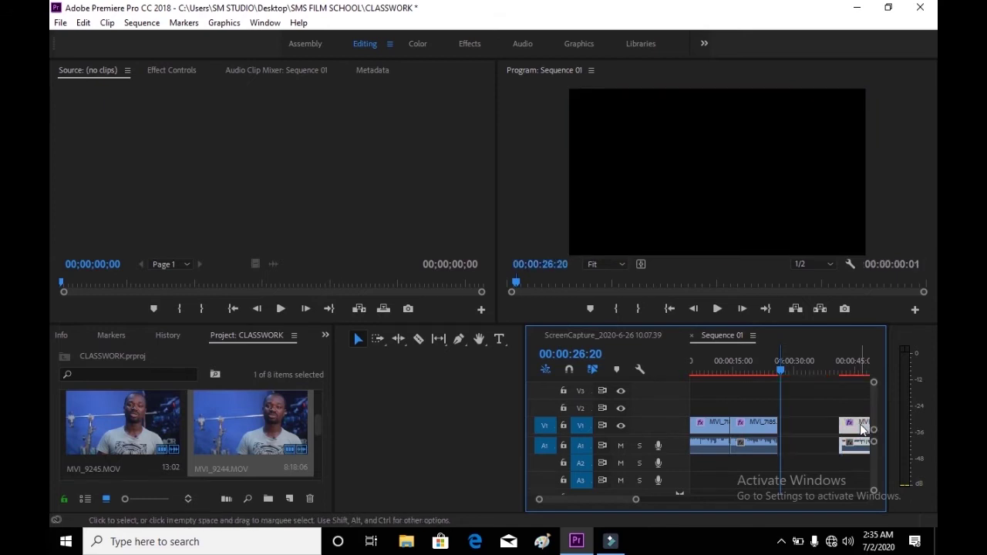
{"action": "key", "text": "minus"}
{"action": "key", "text": "ctrl+z"}
{"action": "key", "text": "ctrl+z"}
{"action": "key", "text": "ctrl+z"}
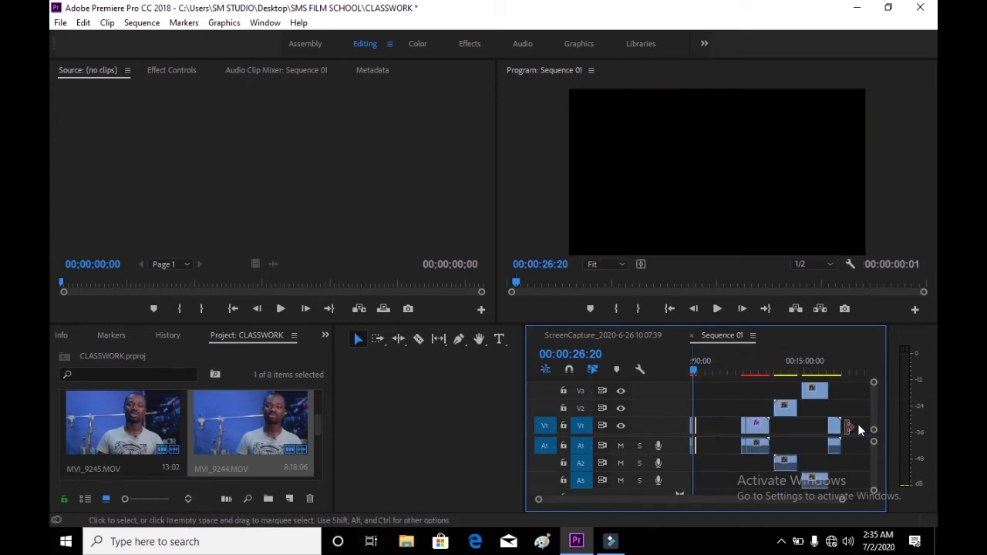
{"action": "left_click_drag", "start_coordinate": [698, 432], "coordinate": [725, 441]}
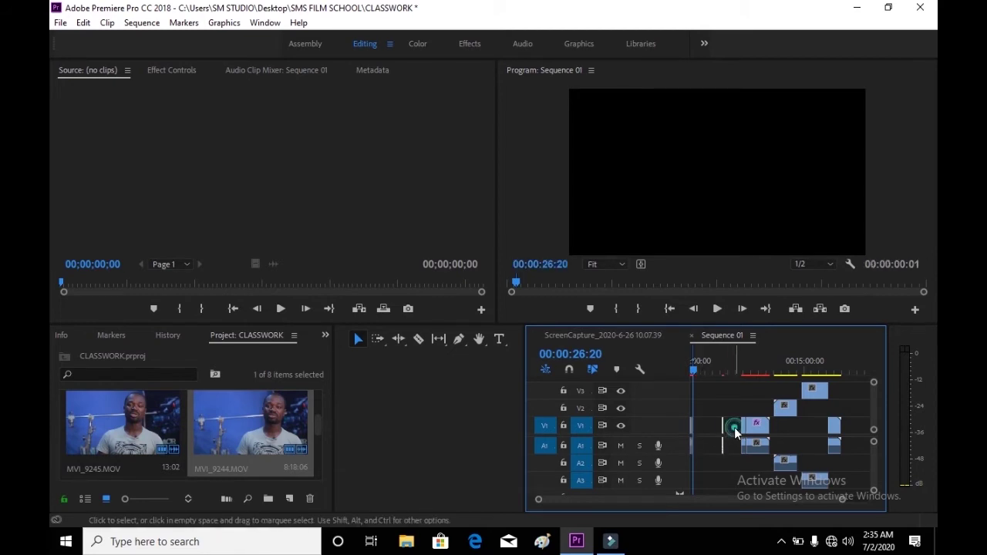
{"action": "right_click", "coordinate": [737, 431]}
{"action": "left_click", "coordinate": [782, 437]}
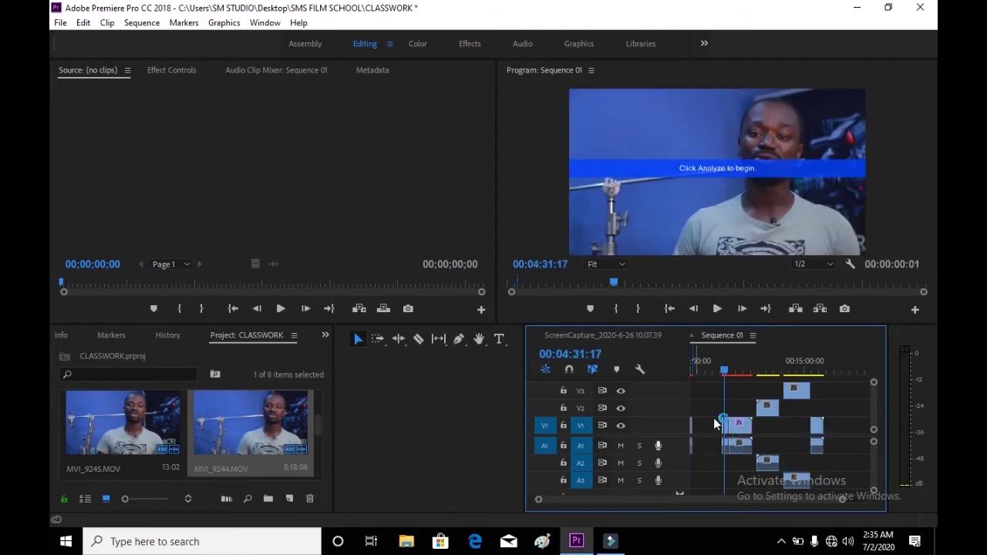
Open MVI_9245.MOV in the Source monitor with a 7-frame range marked and place it in the V1 gap at about 00:01:49.
{"action": "double_click", "coordinate": [124, 423]}
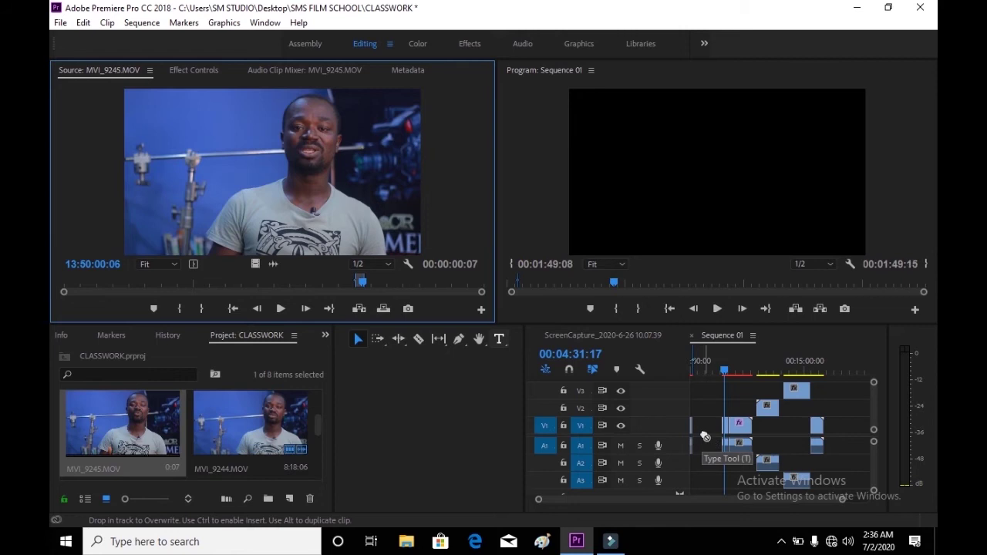
{"action": "left_click", "coordinate": [702, 432]}
{"action": "left_click", "coordinate": [706, 367]}
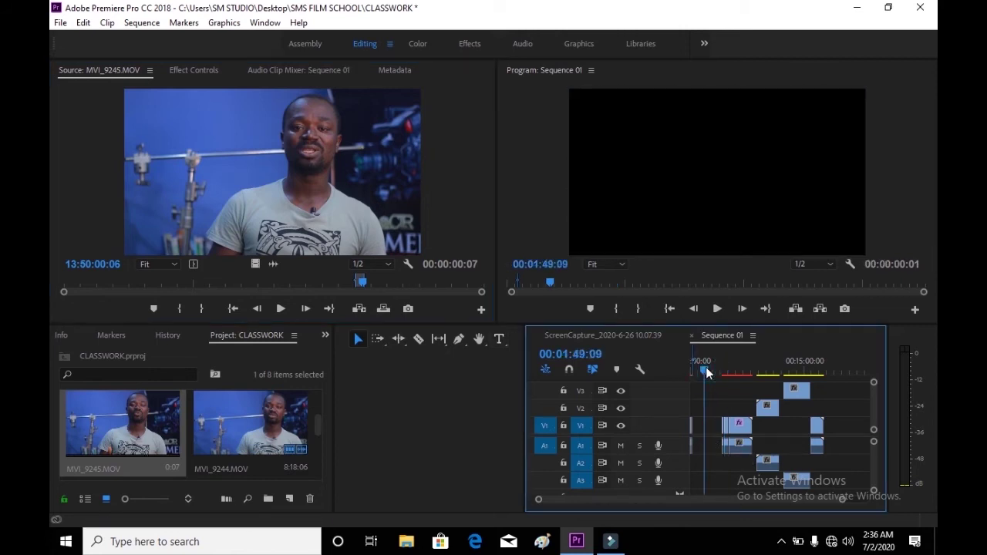
Extend the end of the placed MVI_9245.MOV clip on V1 to about 4 seconds.
{"action": "key", "text": "="}
{"action": "key", "text": "="}
{"action": "key", "text": "="}
{"action": "key", "text": "="}
{"action": "key", "text": "="}
{"action": "key", "text": "="}
{"action": "mouse_move", "coordinate": [799, 441]}
{"action": "left_mouse_down"}
{"action": "mouse_move", "coordinate": [841, 441]}
{"action": "mouse_move", "coordinate": [781, 441]}
{"action": "left_mouse_up"}
{"action": "key", "text": "-"}
{"action": "key", "text": "-"}
{"action": "key", "text": "-"}
{"action": "key", "text": "-"}
{"action": "key", "text": "-"}
{"action": "key", "text": "-"}
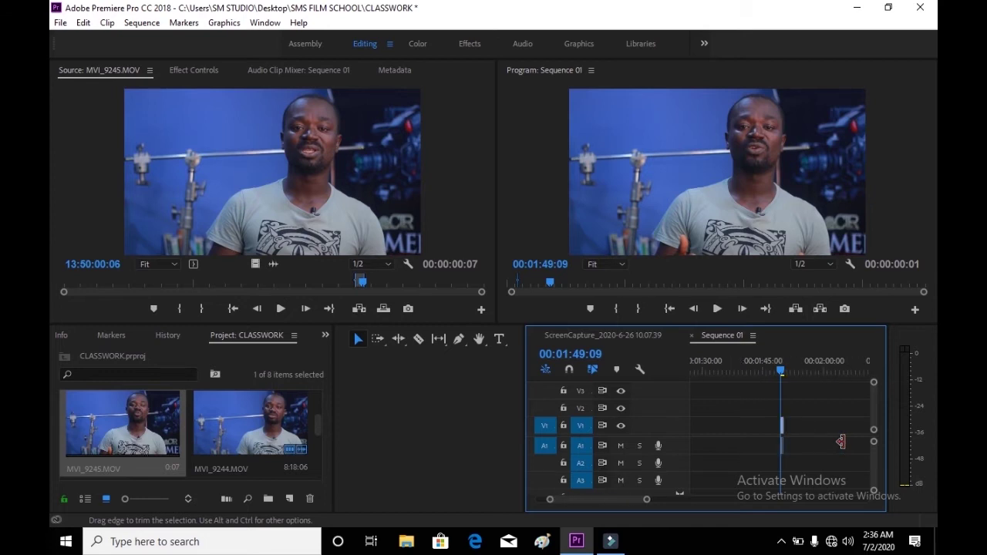
{"action": "left_click_drag", "start_coordinate": [782, 425], "coordinate": [823, 443]}
Ripple delete the V1 gaps before and after the MVI_9245.MOV clip so it sits between the MVI_7185.MOV segments.
{"action": "right_click", "coordinate": [747, 423]}
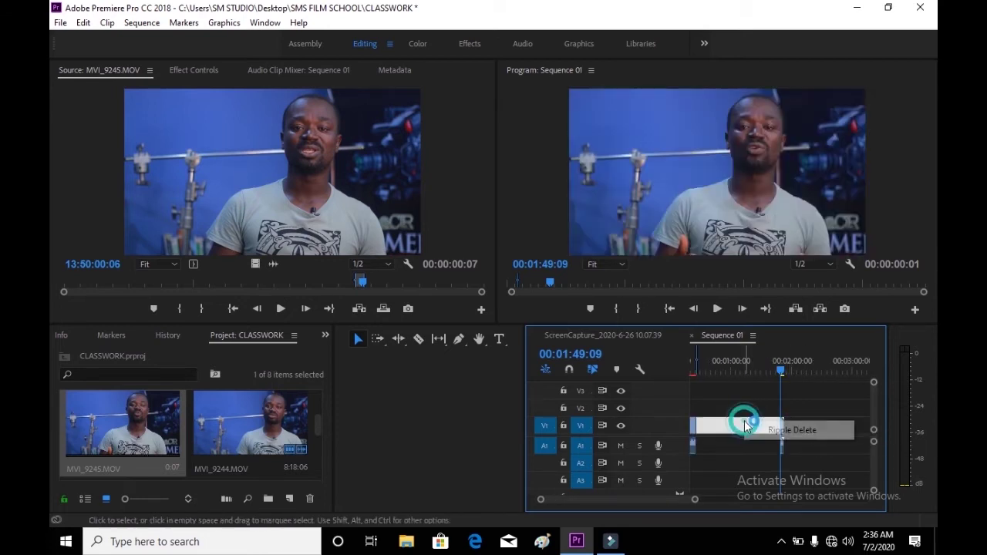
{"action": "left_click", "coordinate": [769, 428]}
{"action": "right_click", "coordinate": [771, 430]}
{"action": "left_click", "coordinate": [774, 437]}
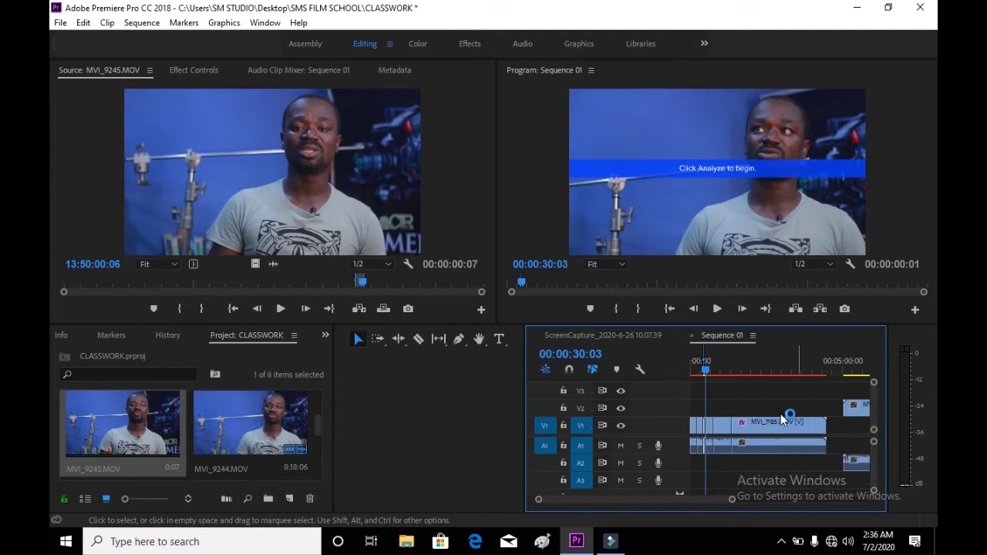
Marquee-select the clips across the tracks, deselect them, and examine the segments around the playhead.
{"action": "key", "text": "backslash"}
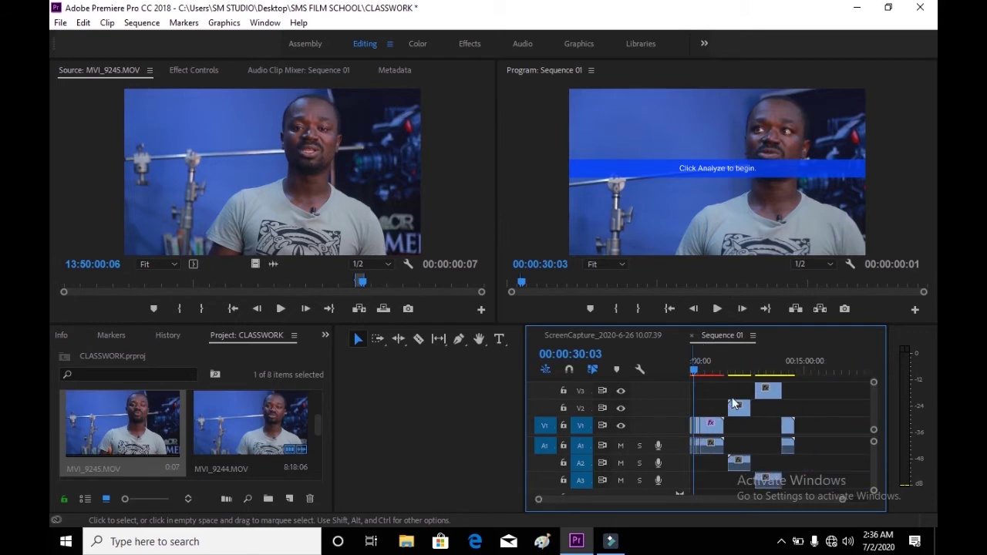
{"action": "left_click_drag", "start_coordinate": [822, 389], "coordinate": [714, 451]}
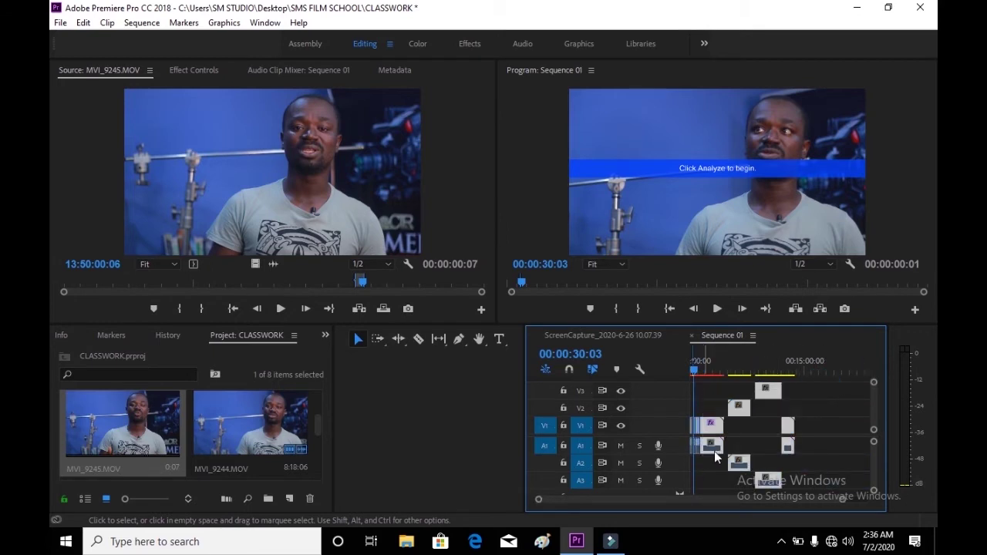
{"action": "left_click_drag", "start_coordinate": [828, 391], "coordinate": [712, 480]}
{"action": "key", "text": "equal"}
{"action": "key", "text": "equal"}
{"action": "key", "text": "equal"}
{"action": "key", "text": "equal"}
{"action": "key", "text": "equal"}
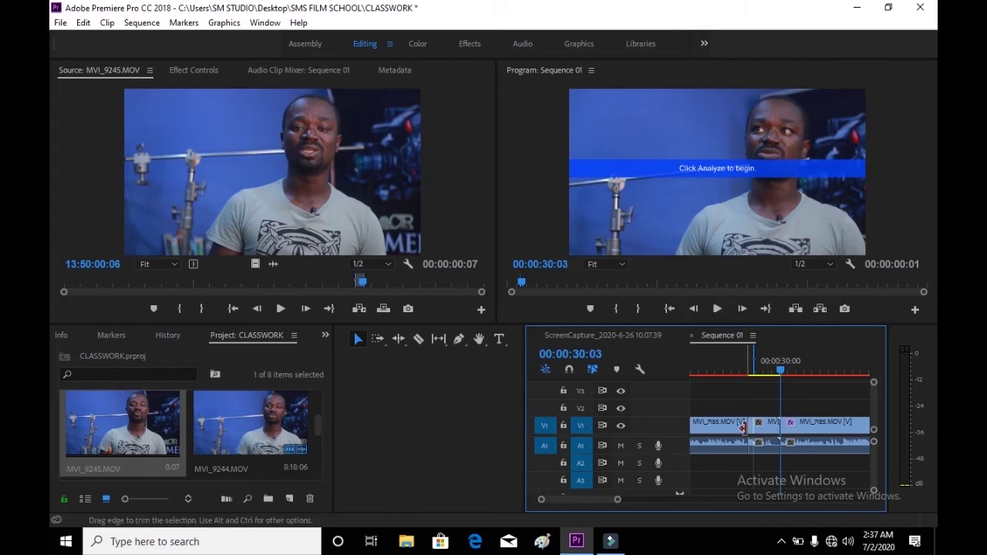
Delete the MVI_9245.MOV clip between the MVI_7185.MOV segments and ripple delete the gap it leaves.
{"action": "left_click", "coordinate": [773, 430]}
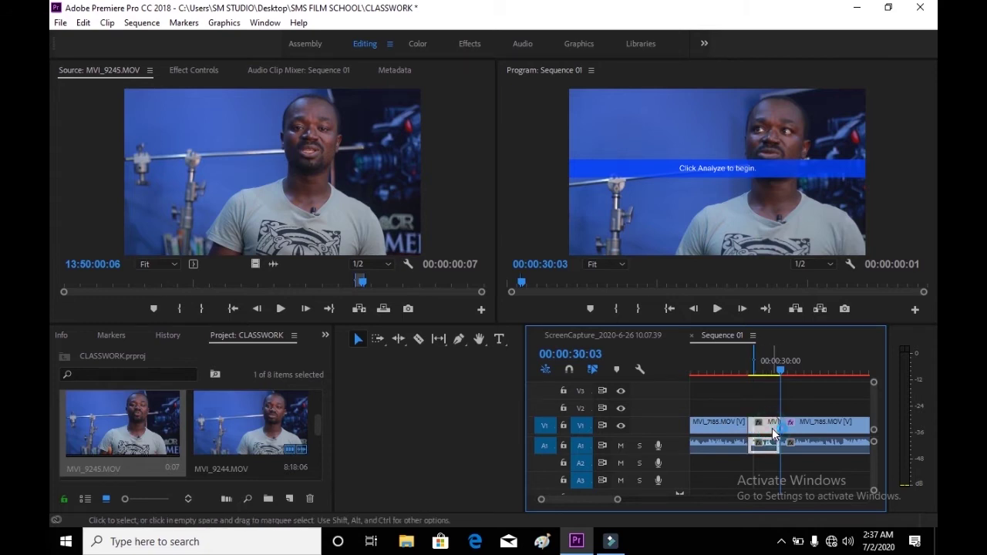
{"action": "key", "text": "Delete"}
{"action": "right_click", "coordinate": [773, 430]}
{"action": "left_click", "coordinate": [764, 438]}
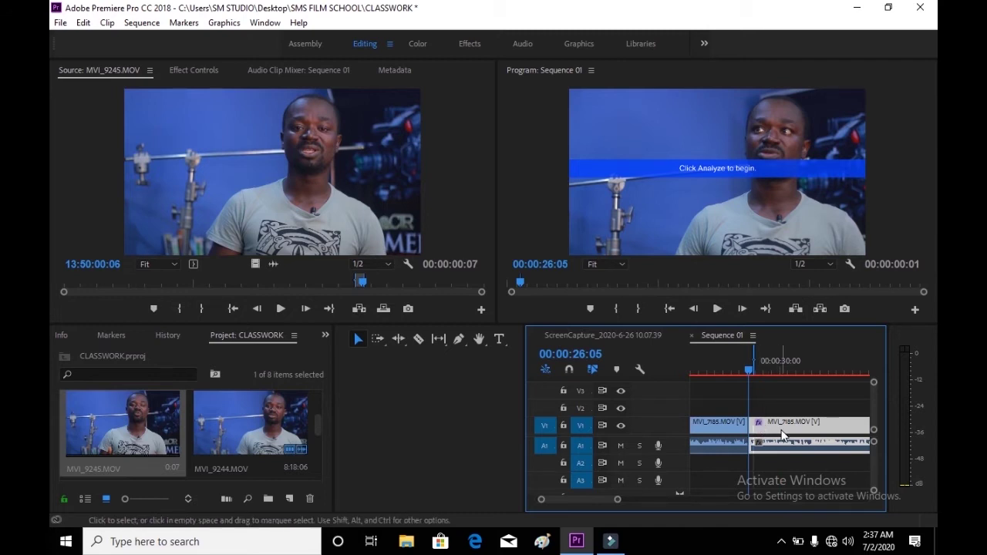
{"action": "key", "text": "backslash"}
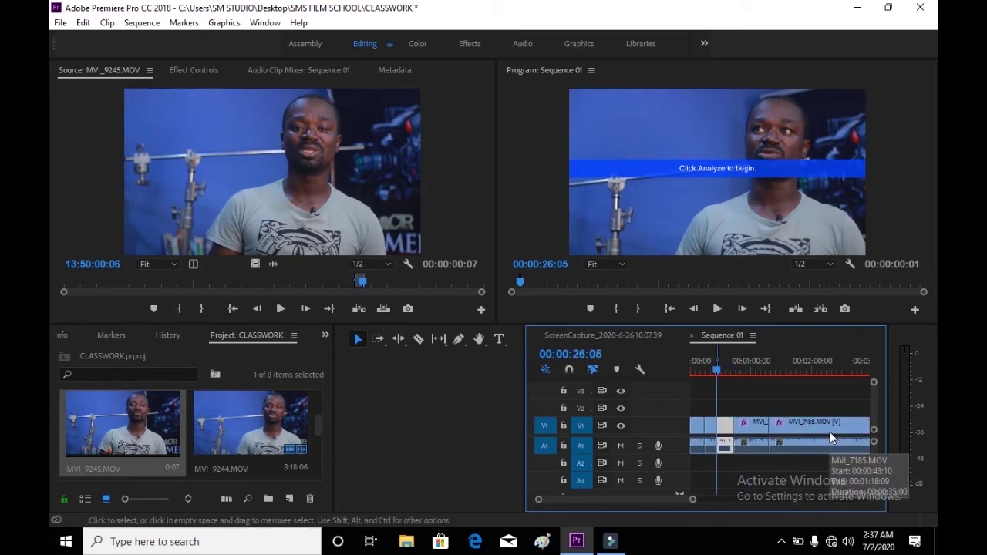
Use Track Select Forward from the MVI_7185.MOV segment at 00:00:26:05 and move all selected clips so they start at about 00:02:09.
{"action": "left_click", "coordinate": [379, 339]}
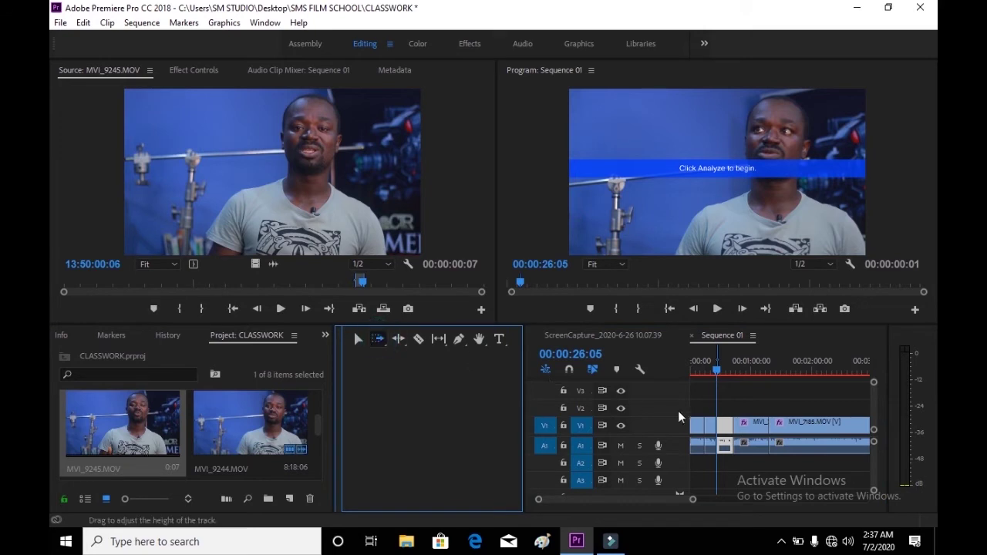
{"action": "left_click", "coordinate": [719, 426]}
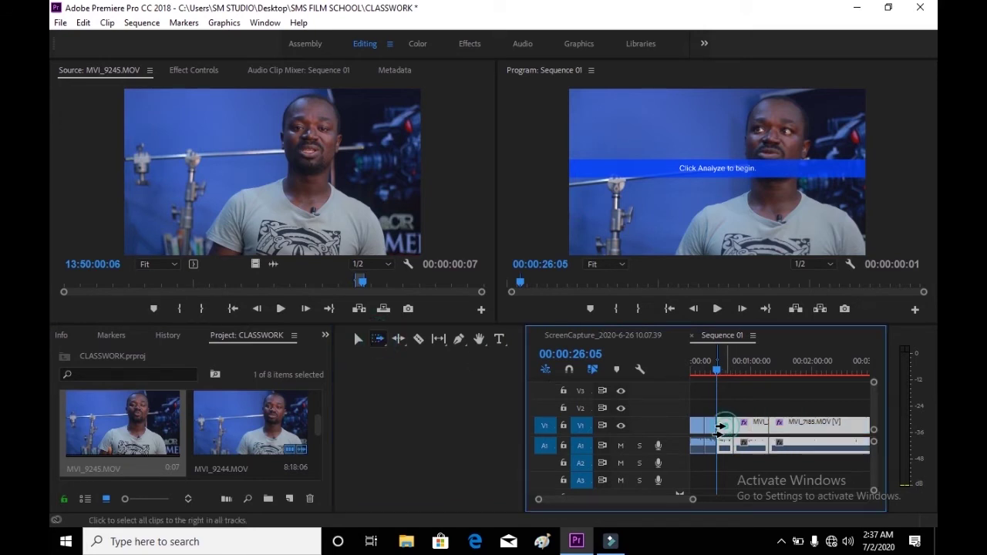
{"action": "key", "text": "v"}
{"action": "left_click_drag", "start_coordinate": [727, 432], "coordinate": [861, 439]}
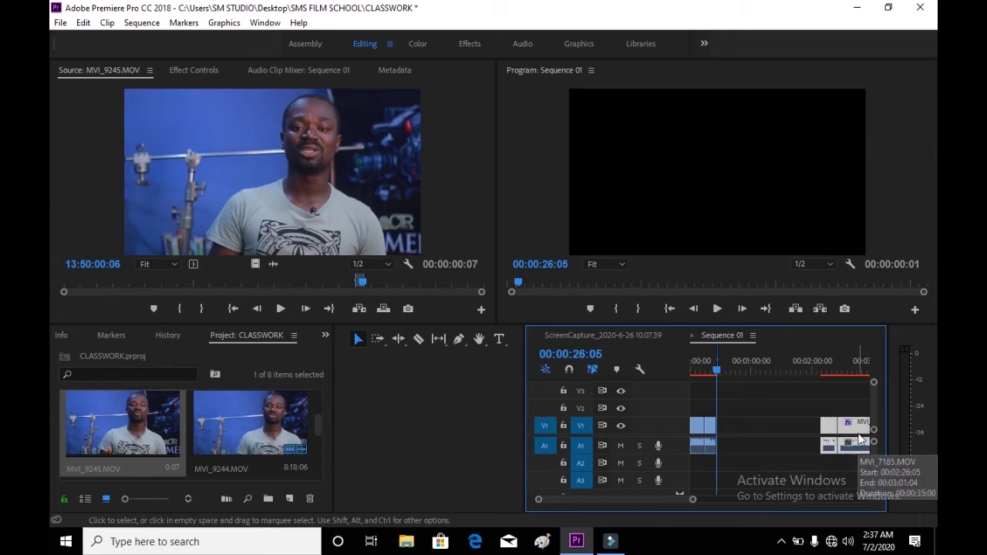
Place the video of the marked MVI_9245.MOV range in the V1 gap and ripple delete the empty space on both sides of it.
{"action": "left_click", "coordinate": [254, 265]}
{"action": "left_click", "coordinate": [727, 438]}
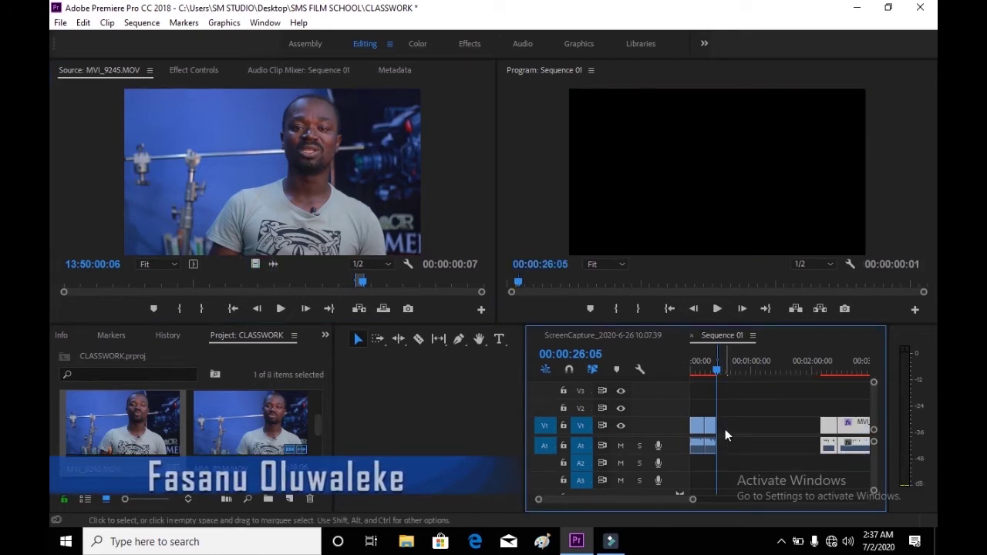
{"action": "right_click", "coordinate": [727, 438]}
{"action": "left_click", "coordinate": [741, 434]}
{"action": "right_click", "coordinate": [740, 429]}
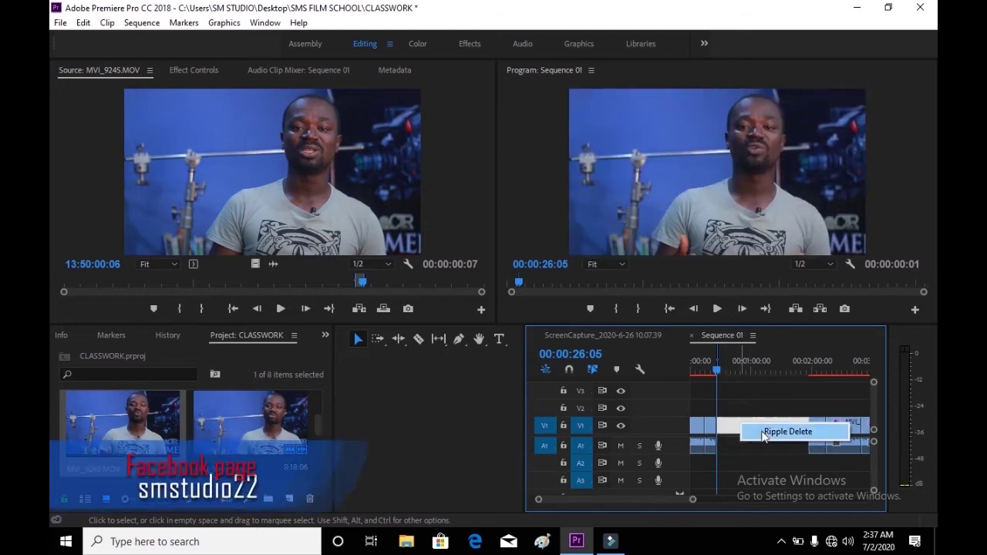
{"action": "left_click", "coordinate": [764, 434]}
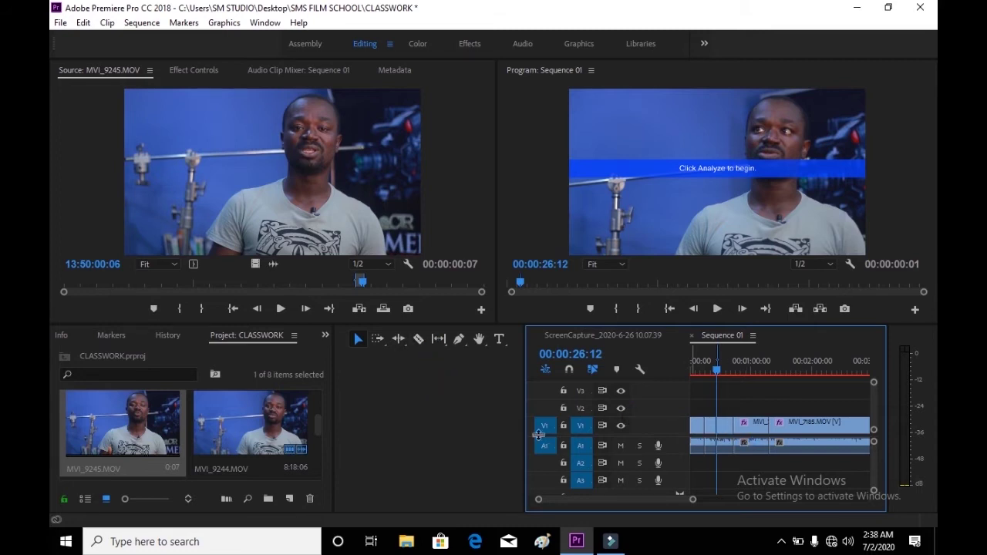
Widen the timeline and use the Razor tool to split the long MVI_7185.MOV segment at about 00:03:24, 00:02:32 and 00:01:53.
{"action": "left_click_drag", "start_coordinate": [528, 440], "coordinate": [408, 442]}
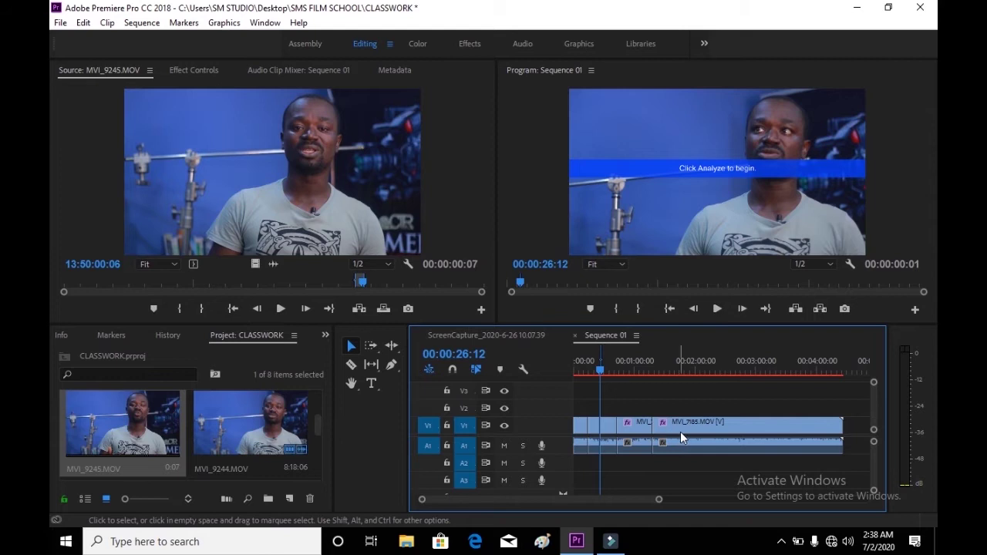
{"action": "key", "text": "c"}
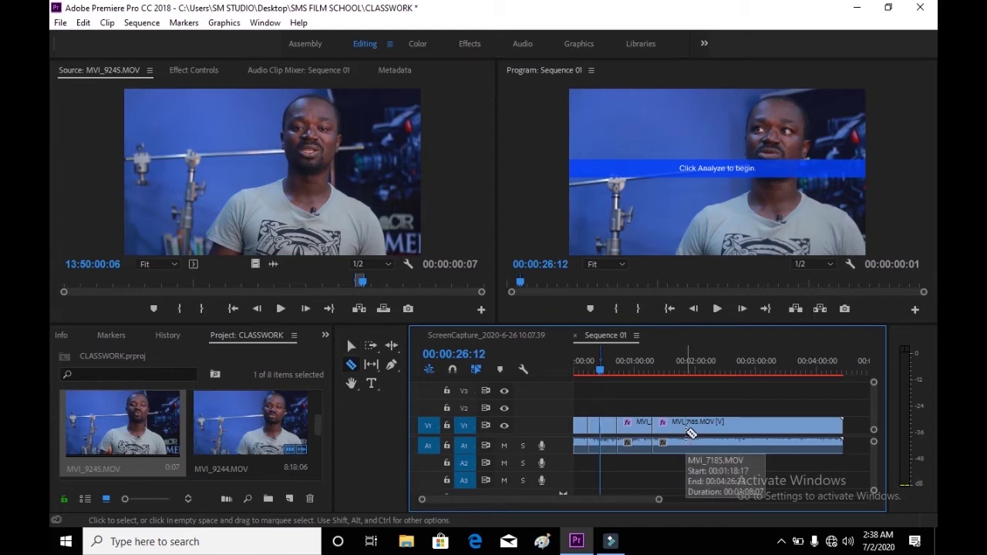
{"action": "left_click", "coordinate": [350, 347]}
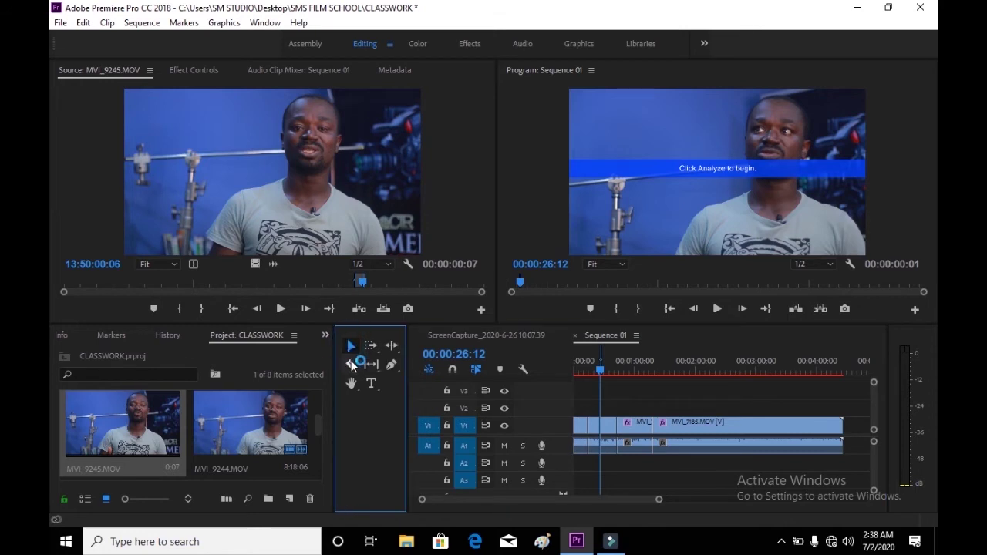
{"action": "left_click", "coordinate": [352, 364]}
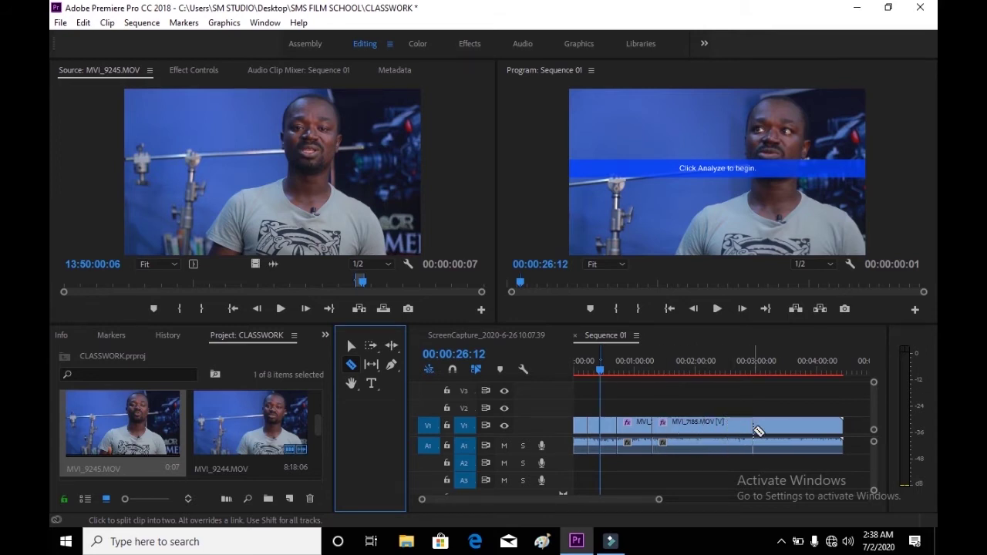
{"action": "left_click", "coordinate": [781, 427]}
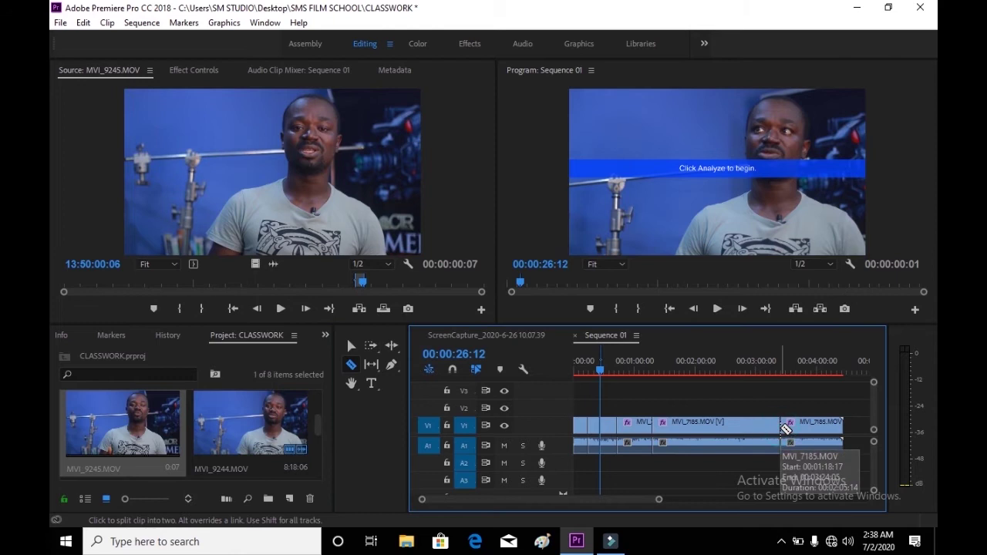
{"action": "left_click", "coordinate": [727, 427]}
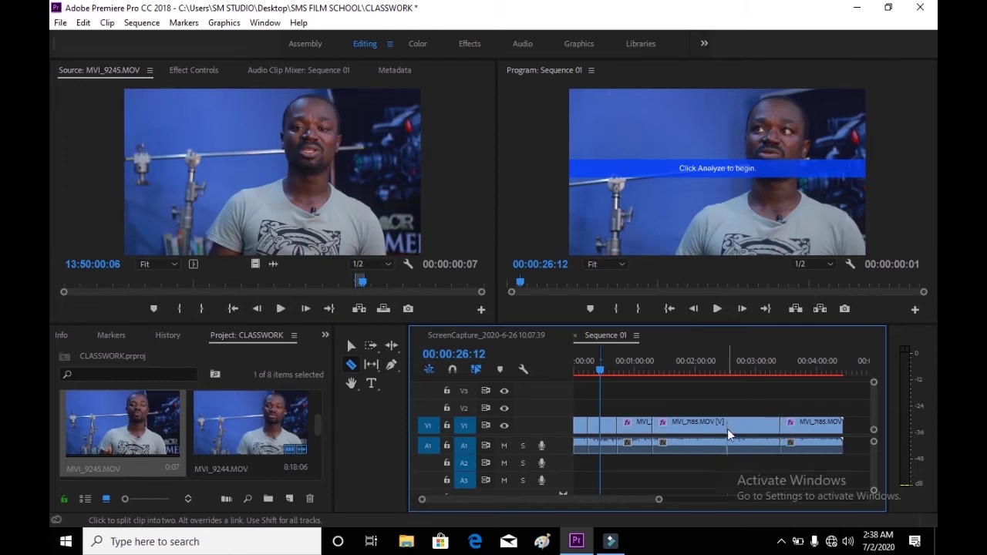
{"action": "left_click", "coordinate": [689, 426]}
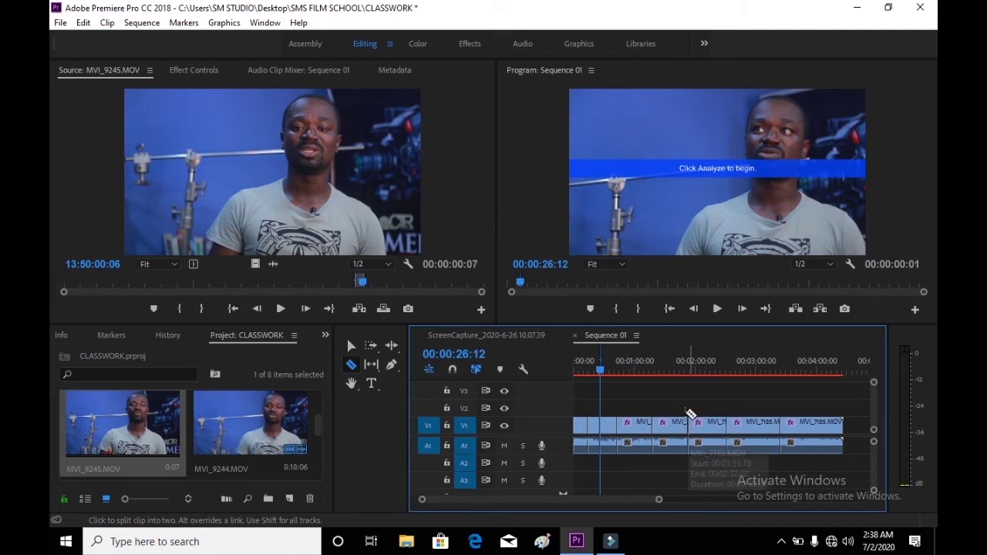
Play the sequence from about 00:01:33 and split the MVI_7185.MOV segment with the Razor tool at 00:01:34:08.
{"action": "left_click", "coordinate": [668, 363]}
{"action": "key", "text": "space"}
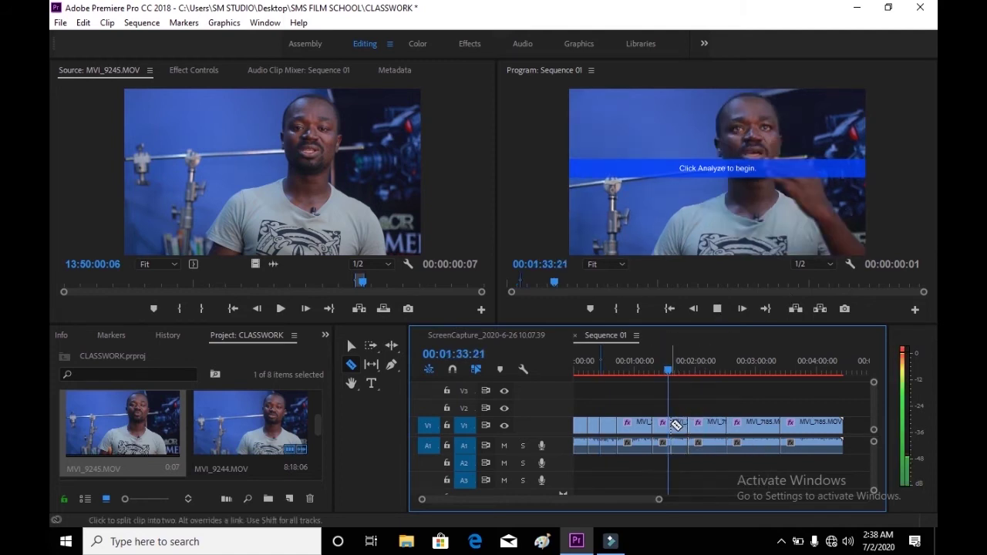
{"action": "key", "text": "space"}
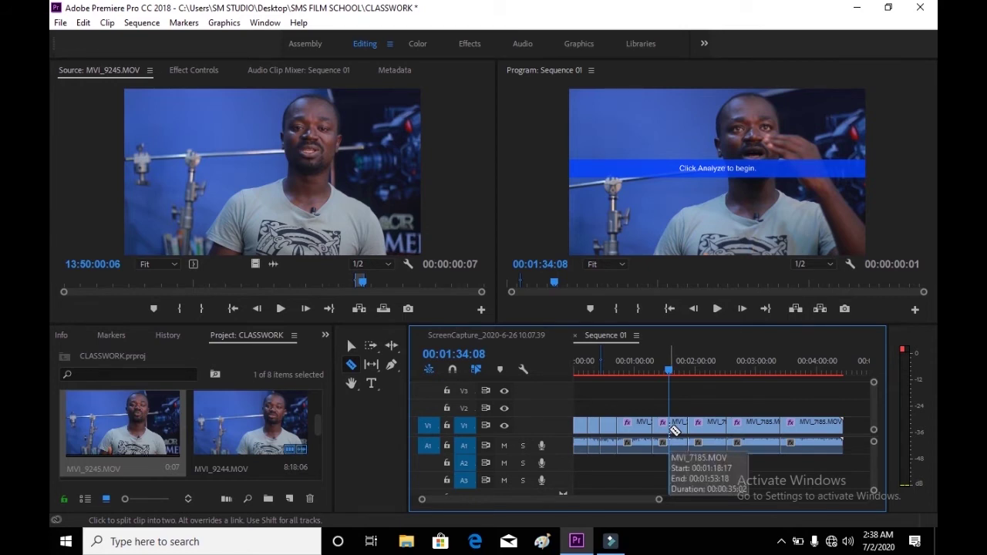
{"action": "left_click", "coordinate": [674, 430]}
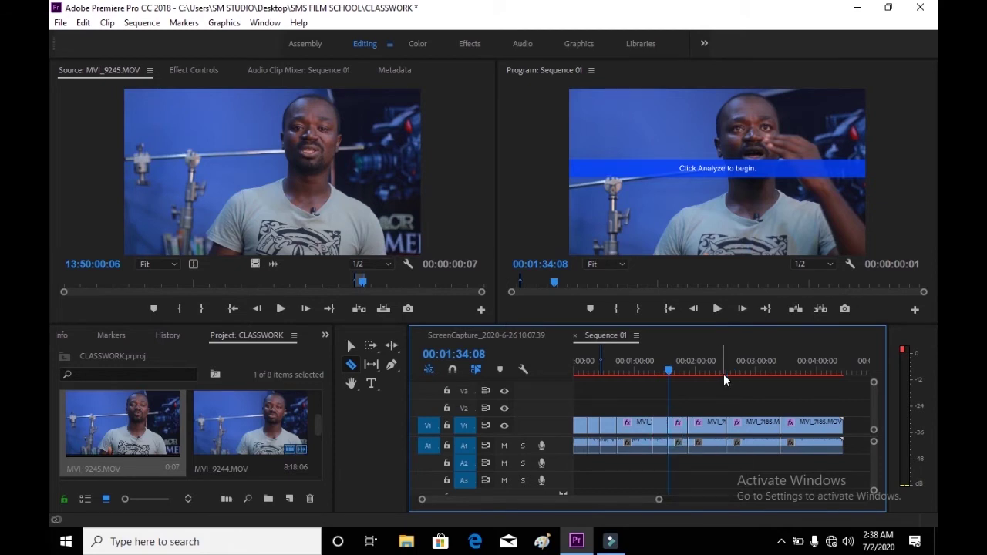
Move the MVI_7185.MOV piece that starts at 00:01:34:08 past the end of the sequence, to about 00:04:40.
{"action": "left_click", "coordinate": [351, 347]}
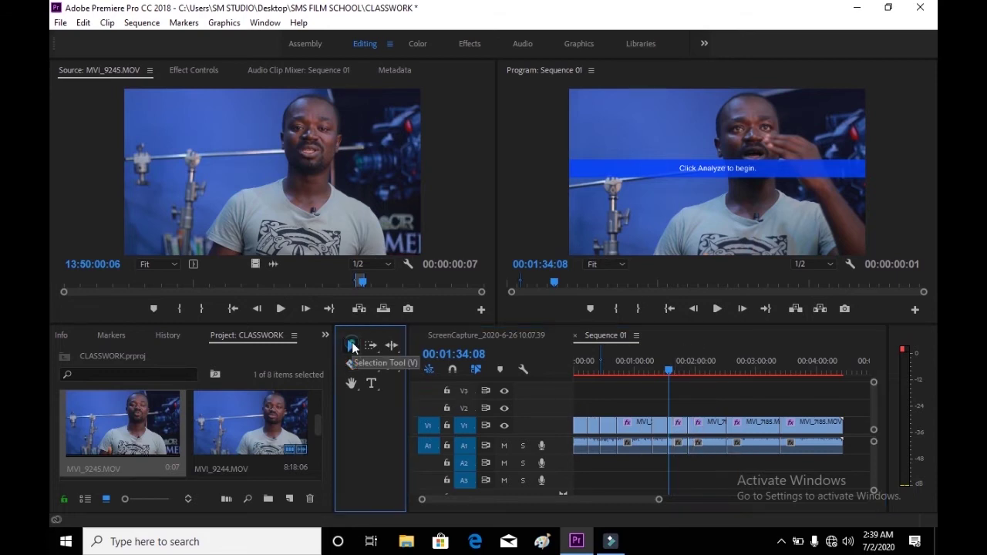
{"action": "left_click", "coordinate": [682, 435]}
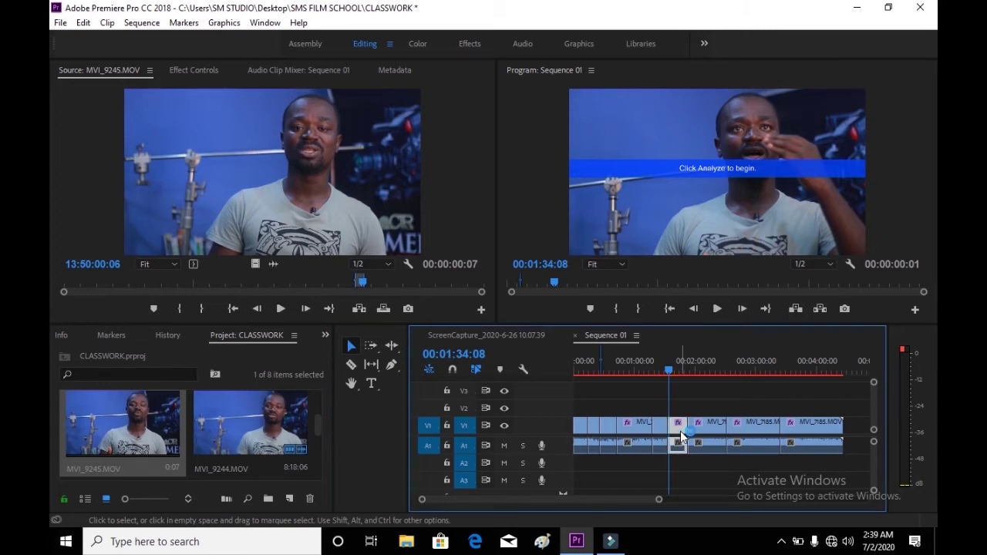
{"action": "left_click_drag", "start_coordinate": [681, 435], "coordinate": [872, 450]}
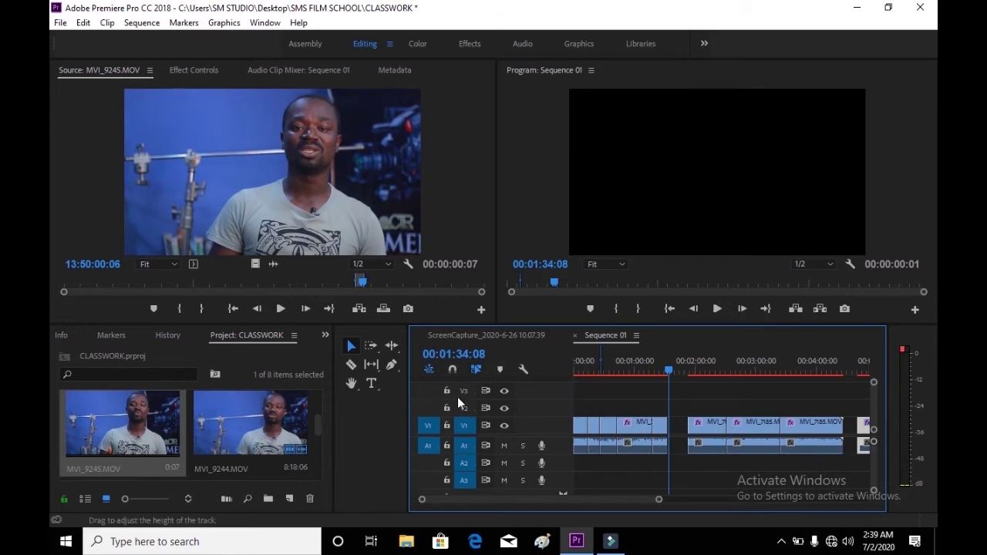
Remove the Warp Stabilizer VFX effect from the MVI_7185.MOV segment starting at 00:03:24:06 and save the project.
{"action": "left_click", "coordinate": [351, 364]}
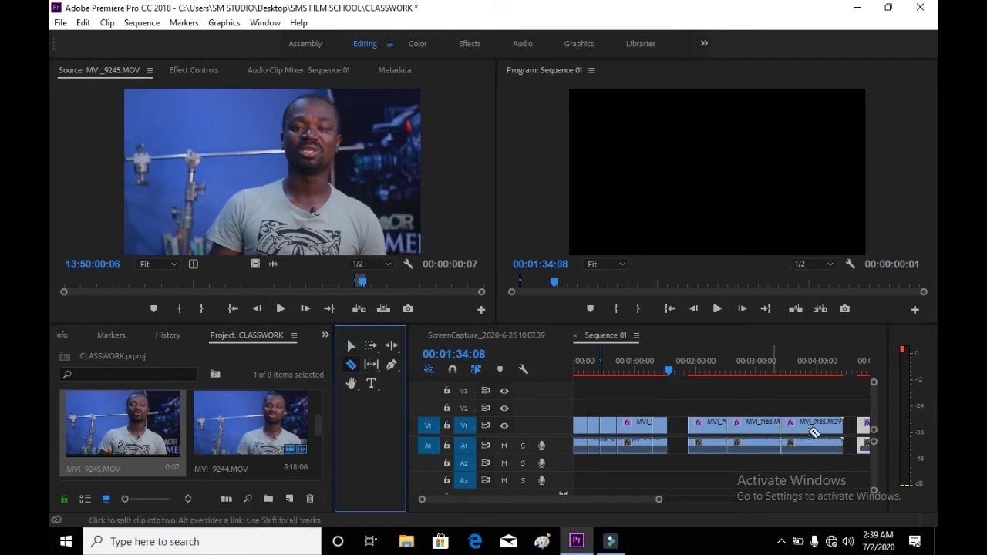
{"action": "left_click", "coordinate": [795, 372]}
{"action": "key", "text": "v"}
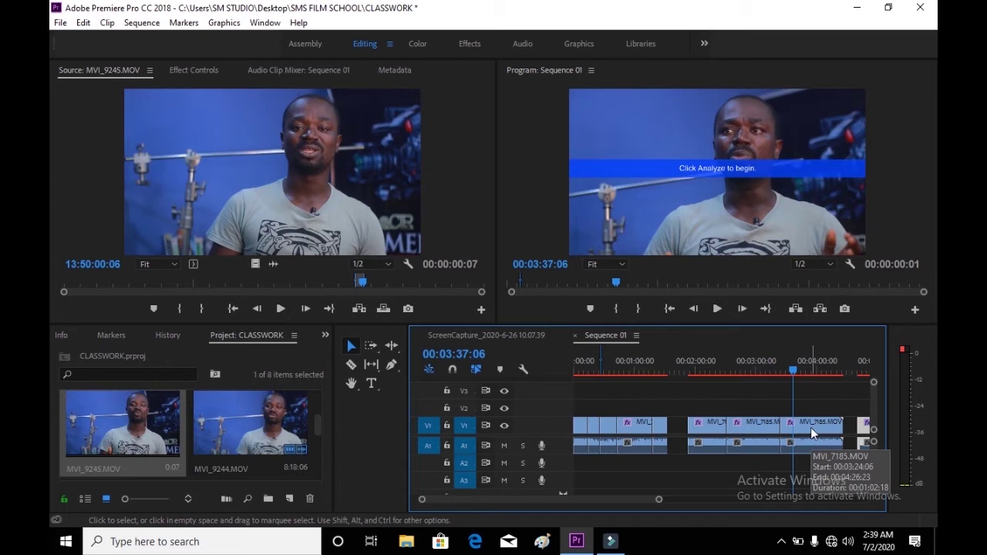
{"action": "left_click", "coordinate": [815, 428]}
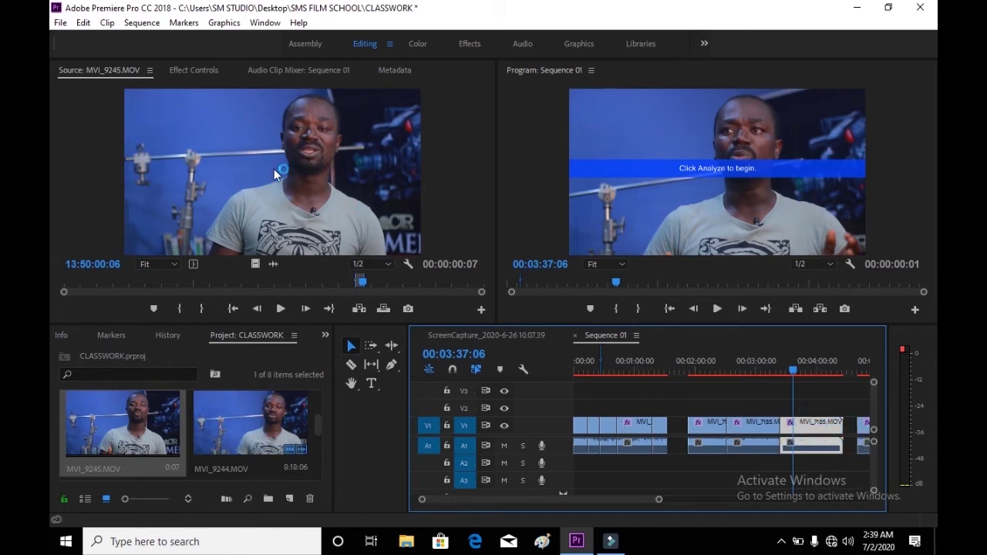
{"action": "left_click", "coordinate": [194, 69]}
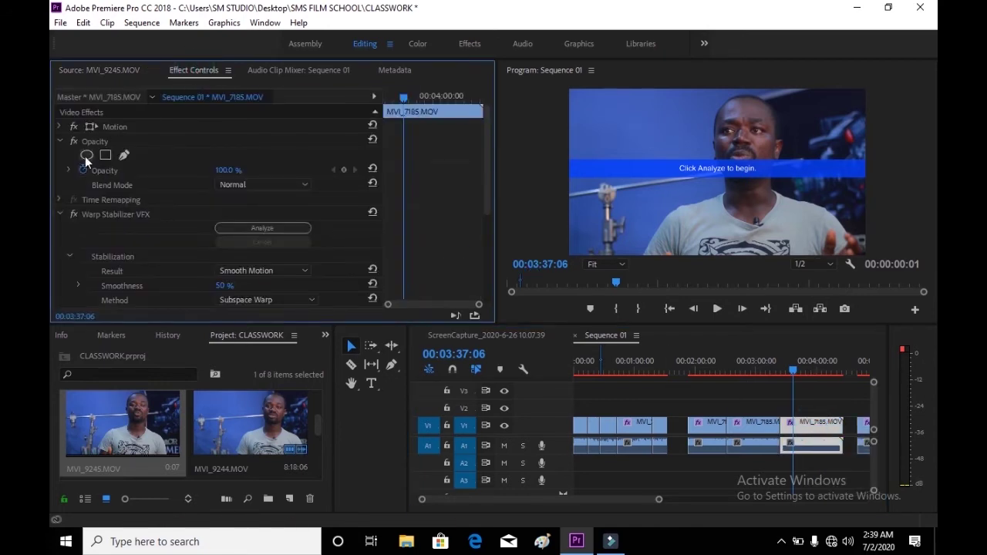
{"action": "left_click", "coordinate": [92, 213]}
{"action": "right_click", "coordinate": [92, 215]}
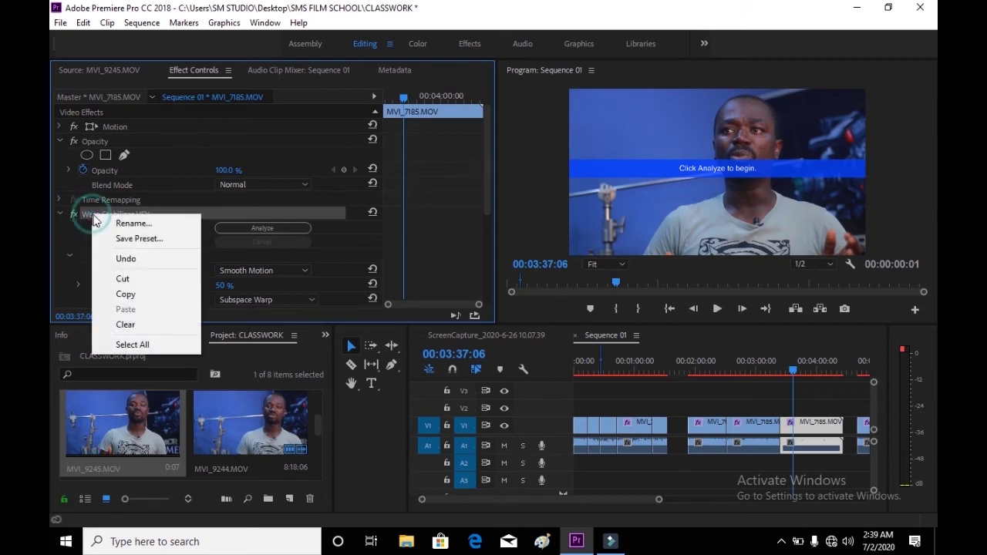
{"action": "left_click", "coordinate": [137, 323]}
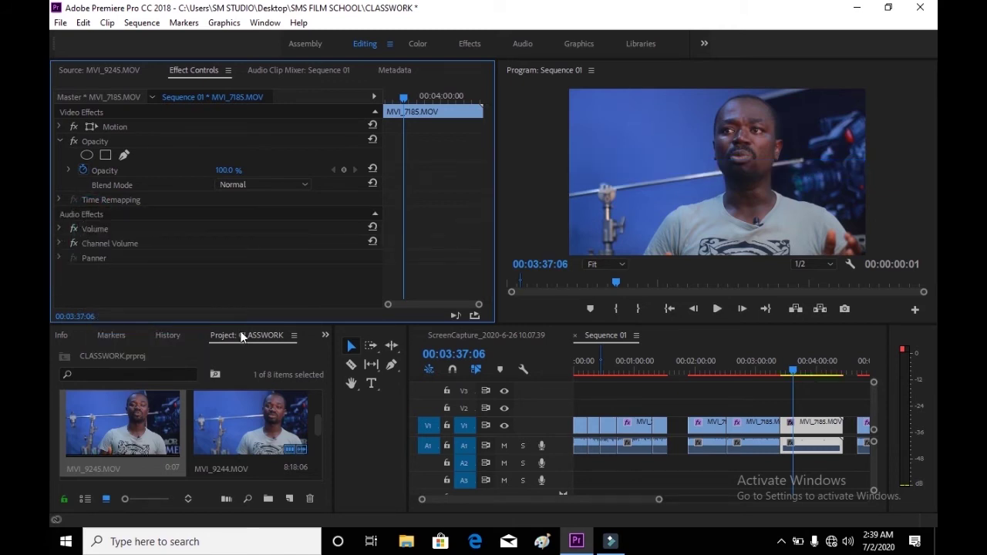
{"action": "left_click", "coordinate": [795, 373]}
{"action": "key", "text": "ctrl+s"}
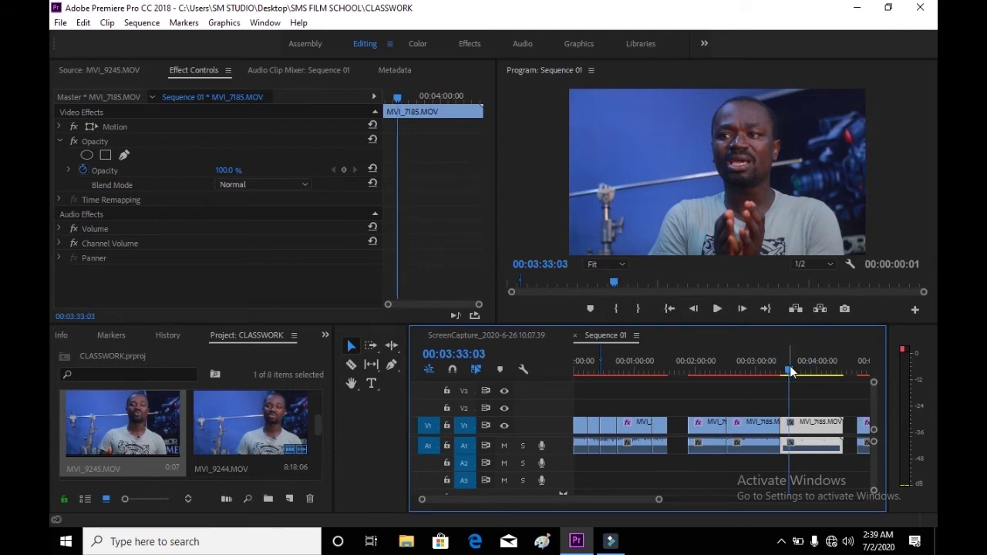
Play from 00:03:33:03 to 00:03:36:18 and split the MVI_7185.MOV segment at the playhead with the Razor tool.
{"action": "left_click", "coordinate": [789, 372]}
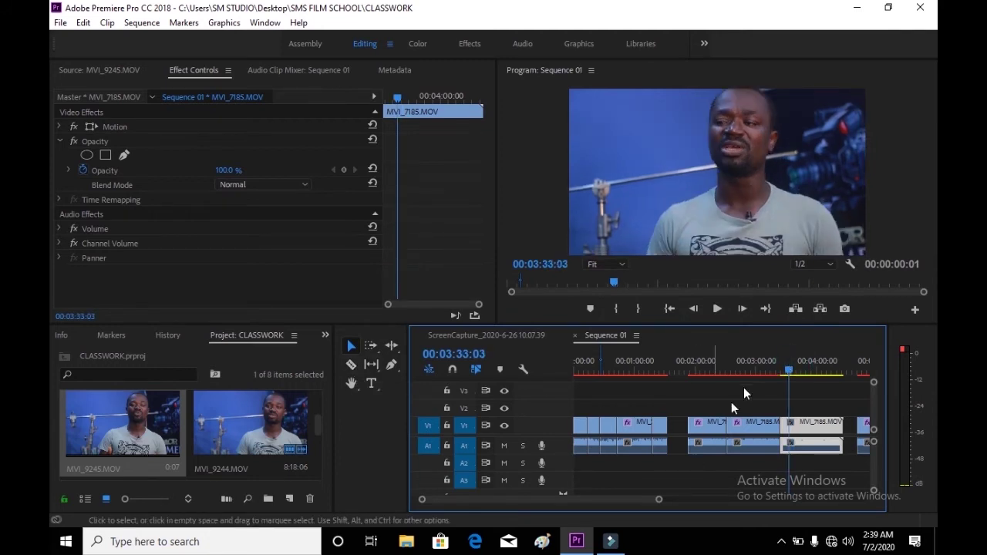
{"action": "left_click", "coordinate": [788, 371]}
{"action": "key", "text": "space"}
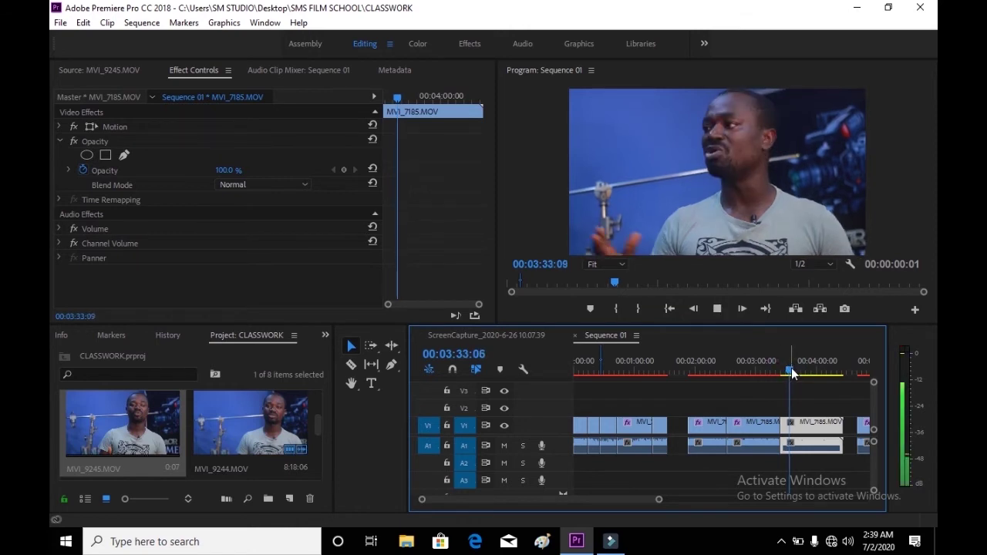
{"action": "key", "text": "space"}
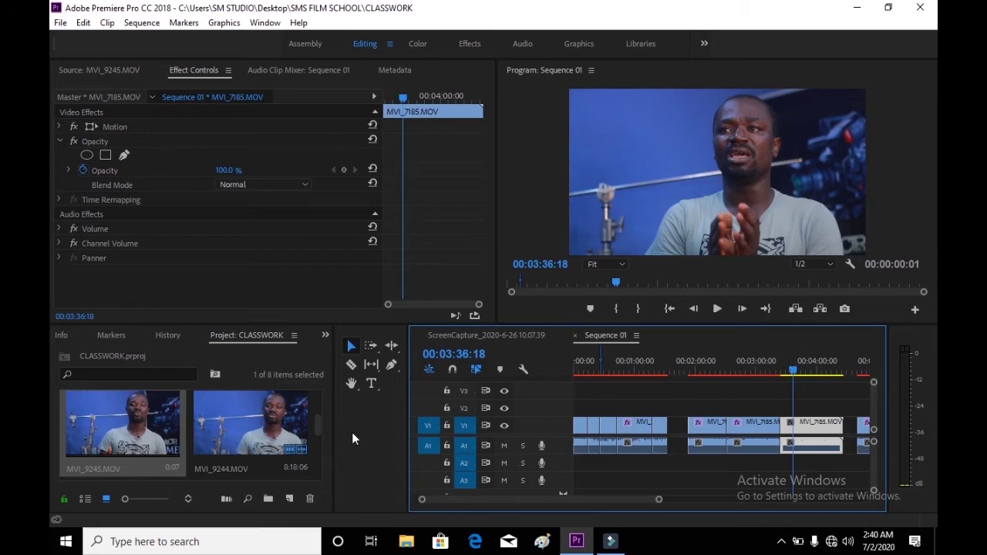
{"action": "left_click", "coordinate": [352, 366]}
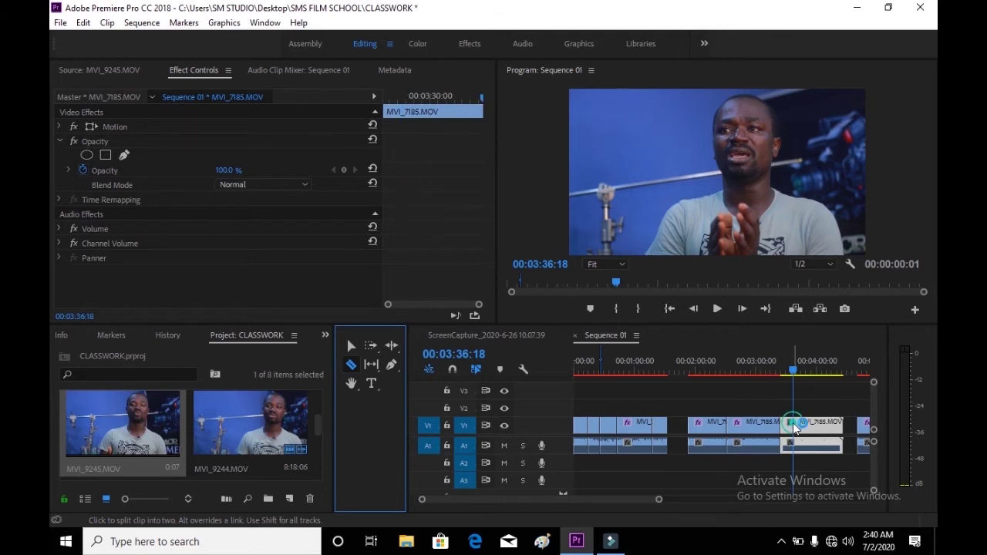
{"action": "left_click", "coordinate": [796, 425]}
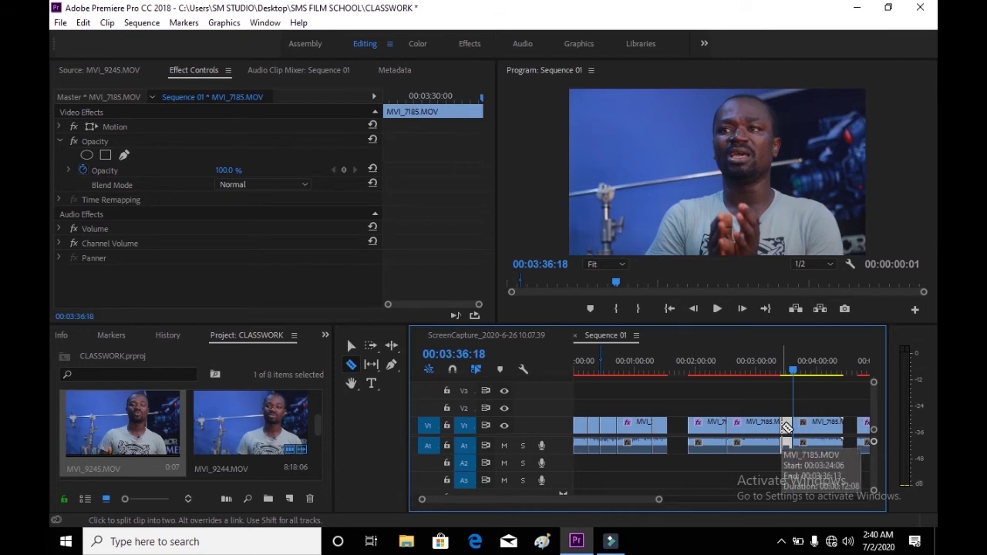
{"action": "left_click", "coordinate": [786, 427]}
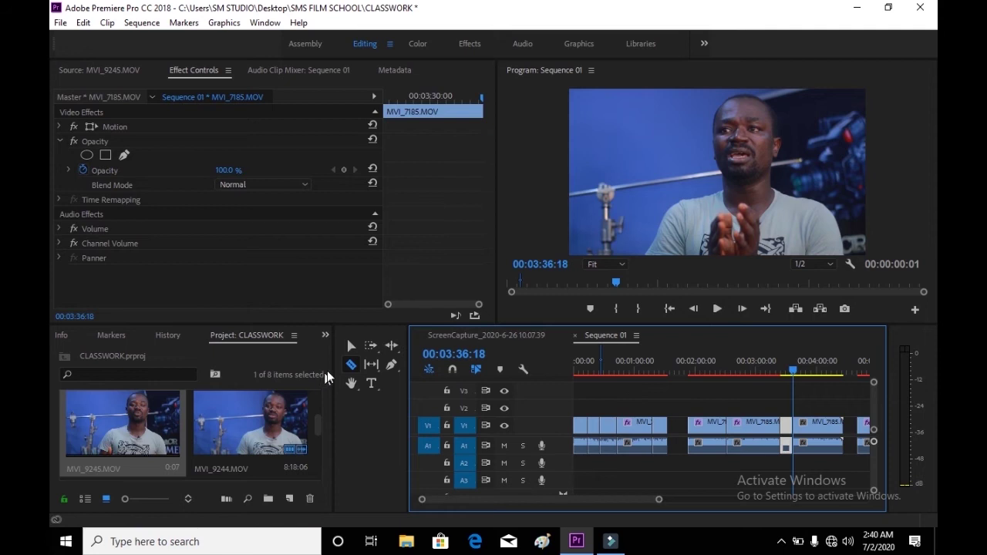
Move the short MVI_7185.MOV piece before the playhead into the gap after the segment that ends at about 00:04:27.
{"action": "left_click", "coordinate": [351, 347]}
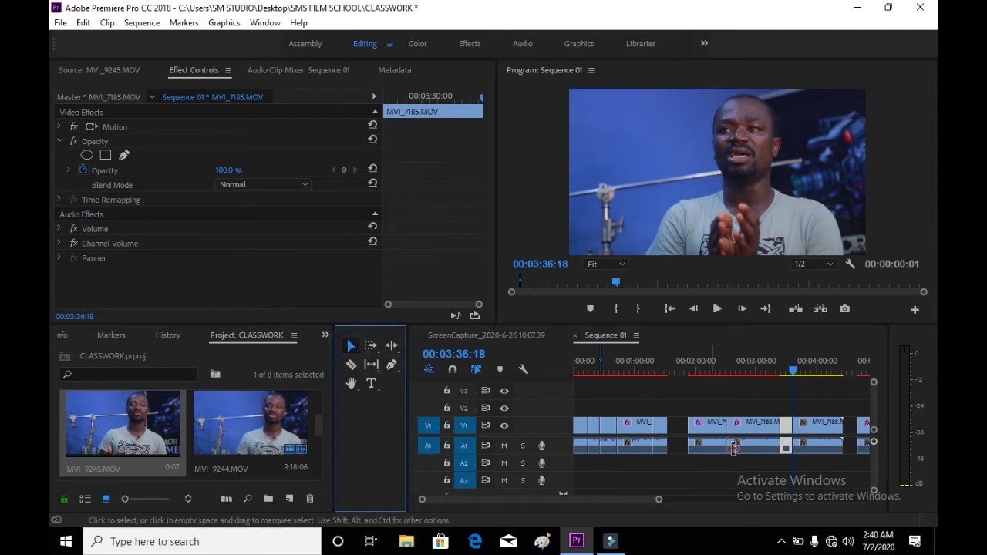
{"action": "left_click", "coordinate": [788, 428]}
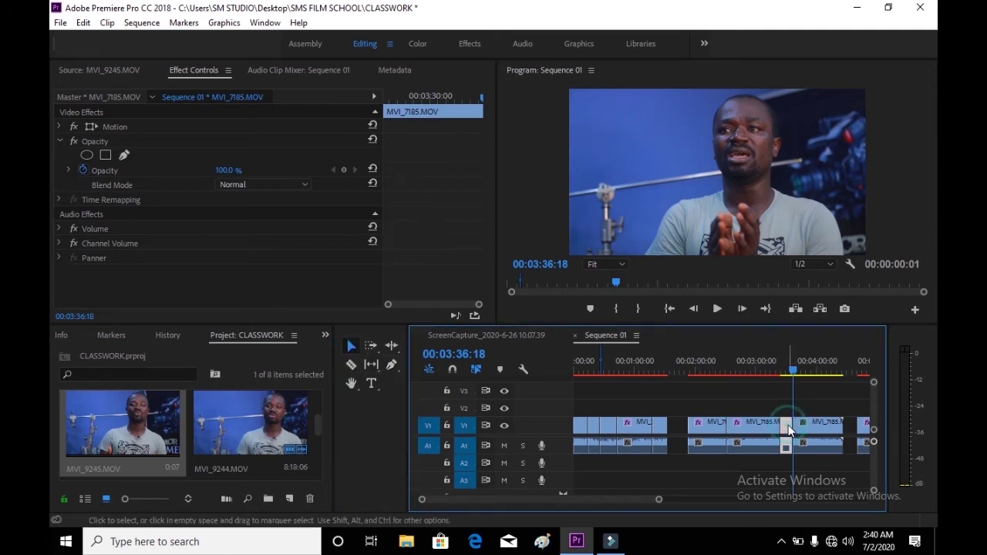
{"action": "left_click_drag", "start_coordinate": [788, 430], "coordinate": [853, 442]}
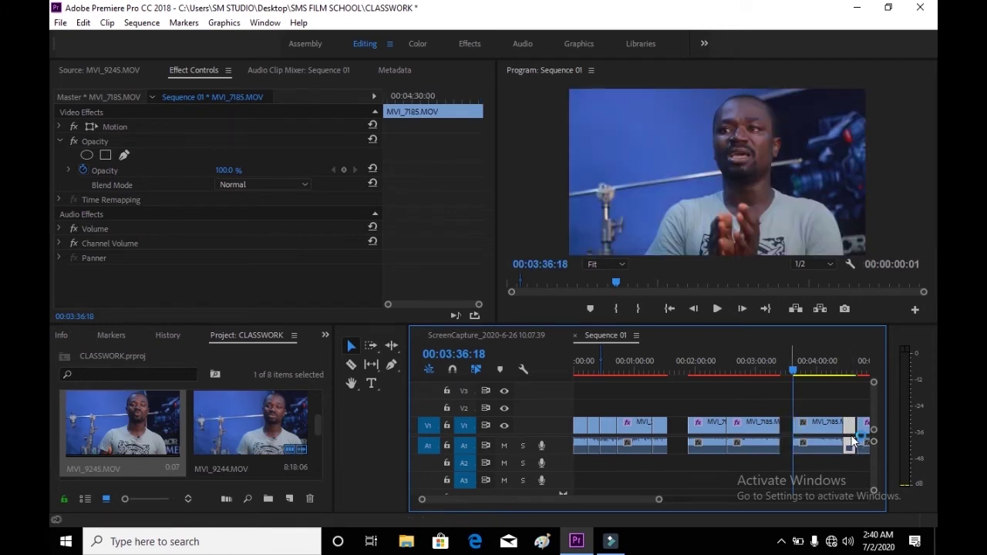
Draw a red five-point shape over the subject's face in the Program monitor with the Pen tool.
{"action": "left_click", "coordinate": [369, 366]}
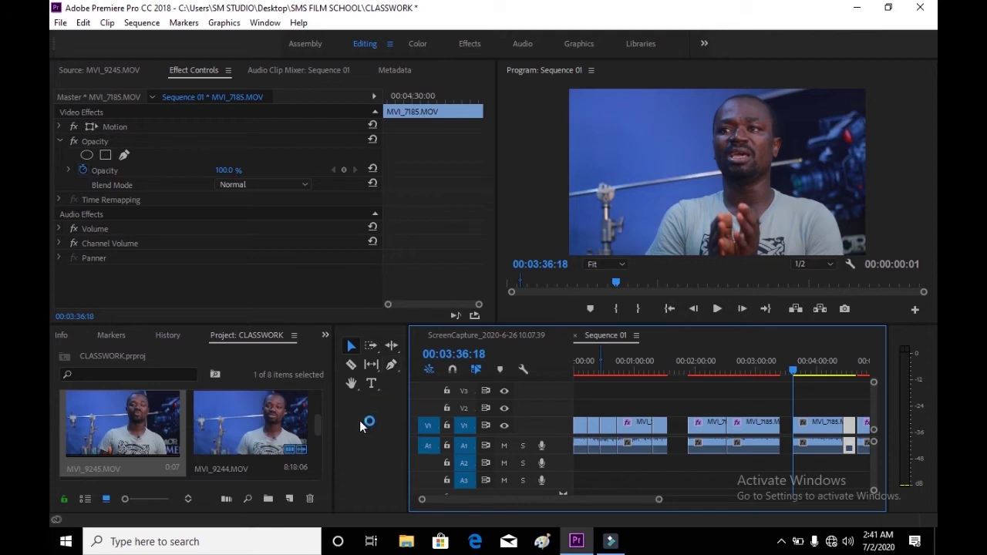
{"action": "left_click", "coordinate": [392, 365]}
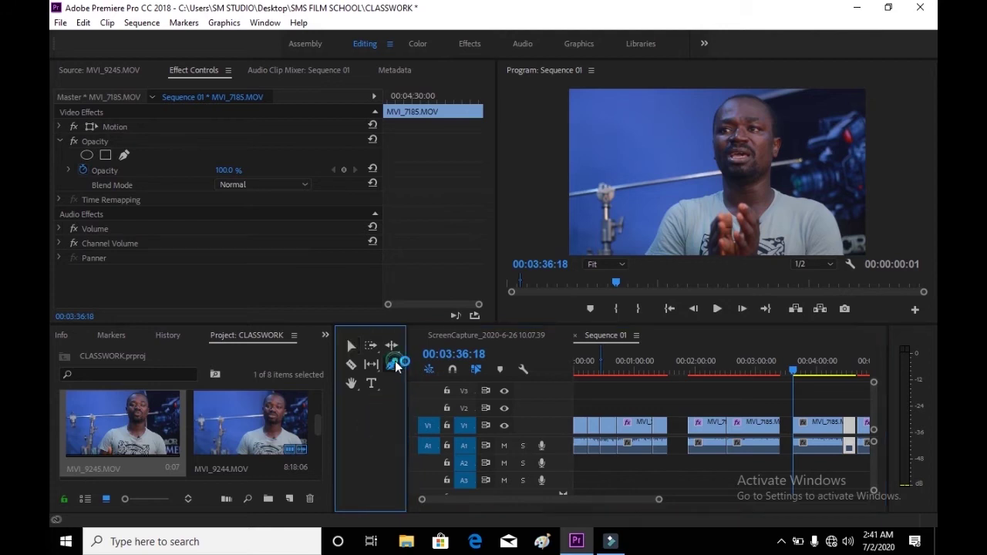
{"action": "left_click", "coordinate": [683, 136]}
{"action": "left_click", "coordinate": [757, 128]}
{"action": "left_click", "coordinate": [760, 183]}
{"action": "left_click", "coordinate": [700, 179]}
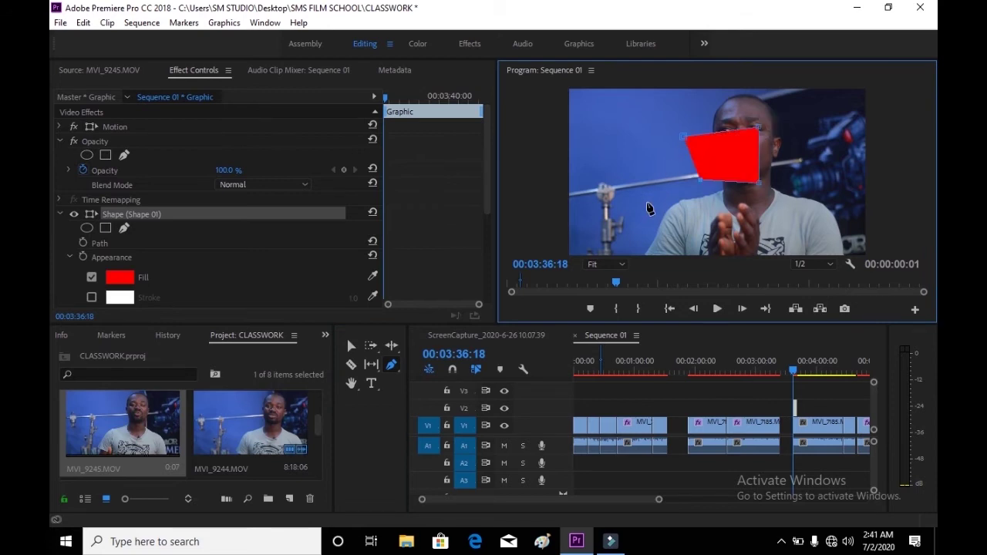
{"action": "left_click", "coordinate": [677, 158]}
Zoom the Program monitor to 150% and pan the enlarged frame to the right with the Hand tool.
{"action": "left_click", "coordinate": [353, 383]}
{"action": "left_click", "coordinate": [583, 275]}
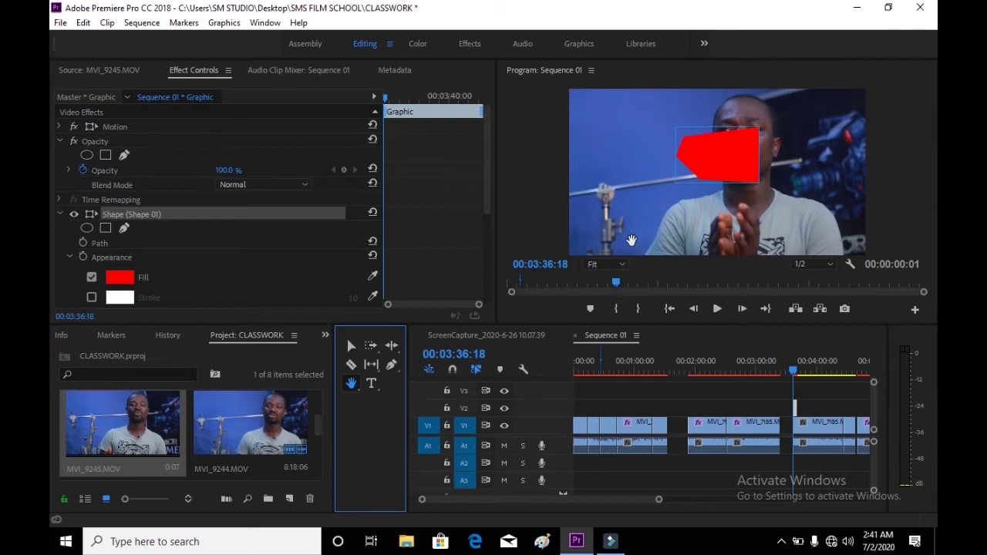
{"action": "left_click", "coordinate": [594, 265]}
{"action": "left_click", "coordinate": [618, 374]}
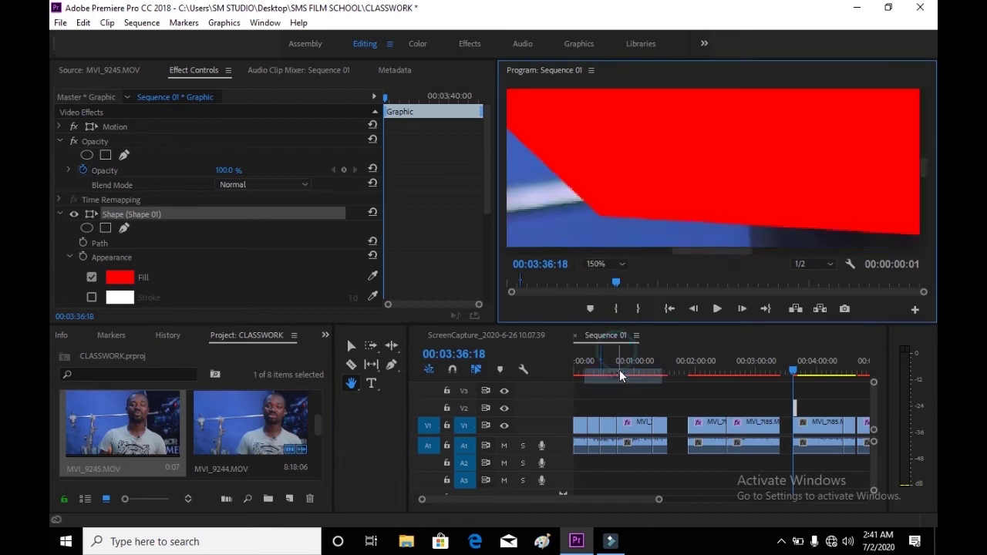
{"action": "left_click_drag", "start_coordinate": [555, 184], "coordinate": [636, 178]}
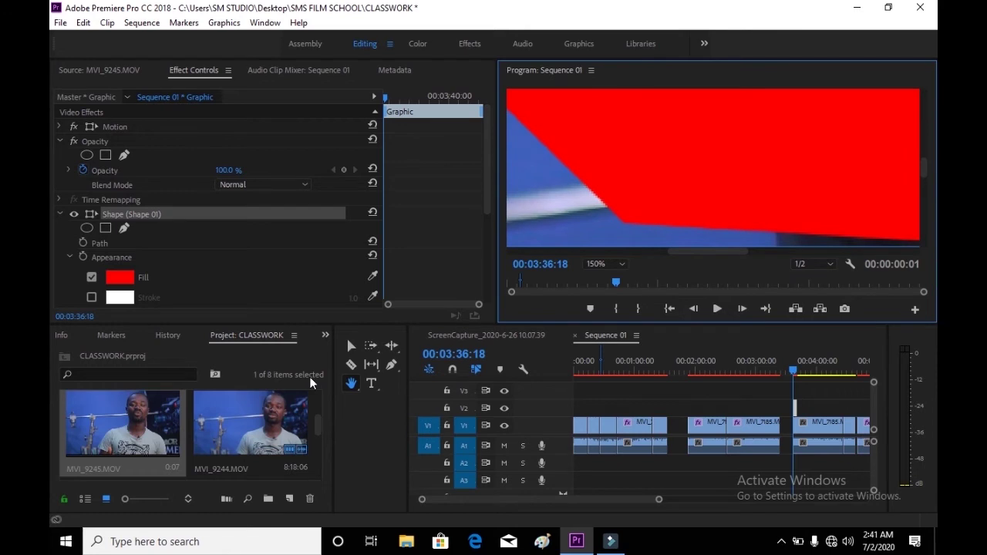
Set the Program monitor zoom to Fit and delete the red Shape 01 from the graphic.
{"action": "left_click", "coordinate": [387, 367]}
{"action": "left_click", "coordinate": [343, 410]}
{"action": "left_click", "coordinate": [614, 268]}
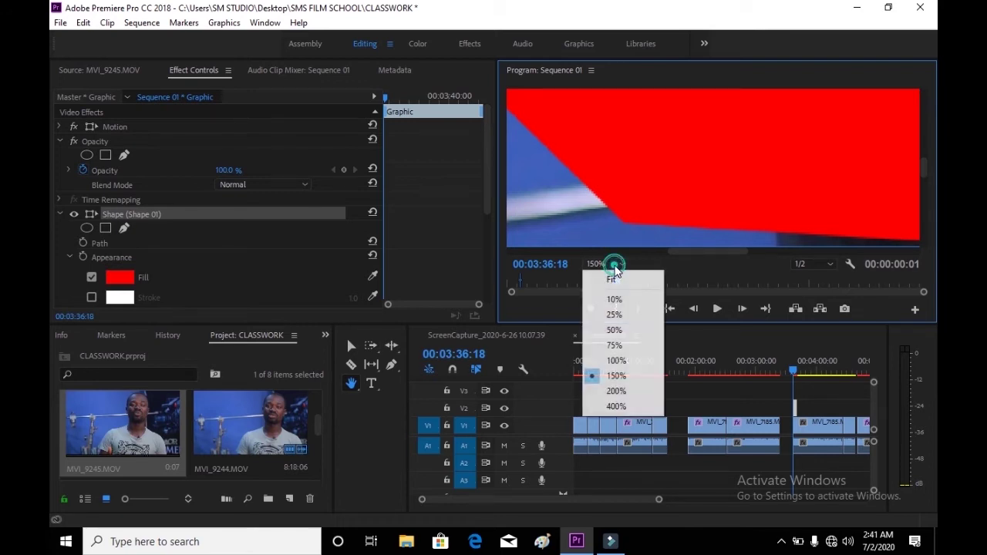
{"action": "left_click", "coordinate": [614, 279]}
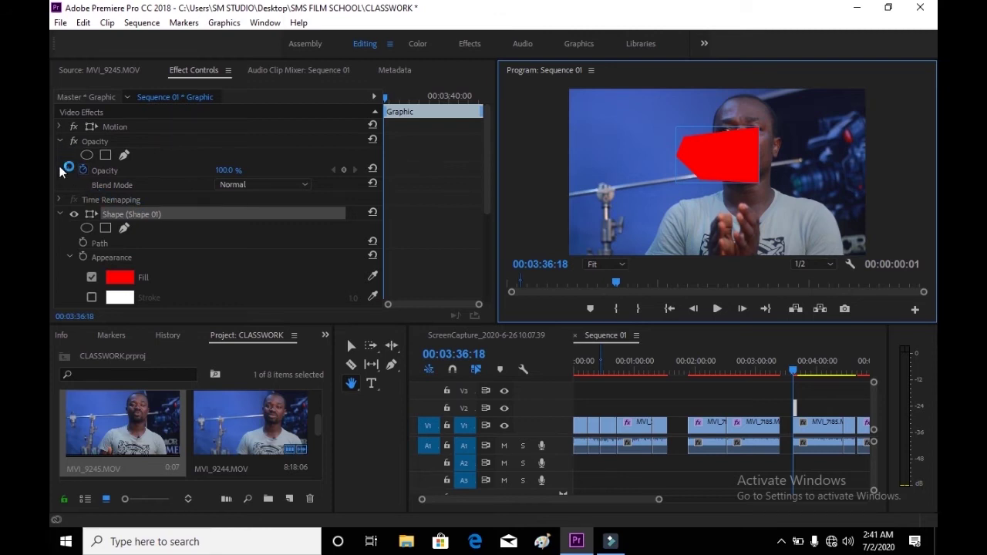
{"action": "left_click", "coordinate": [137, 216]}
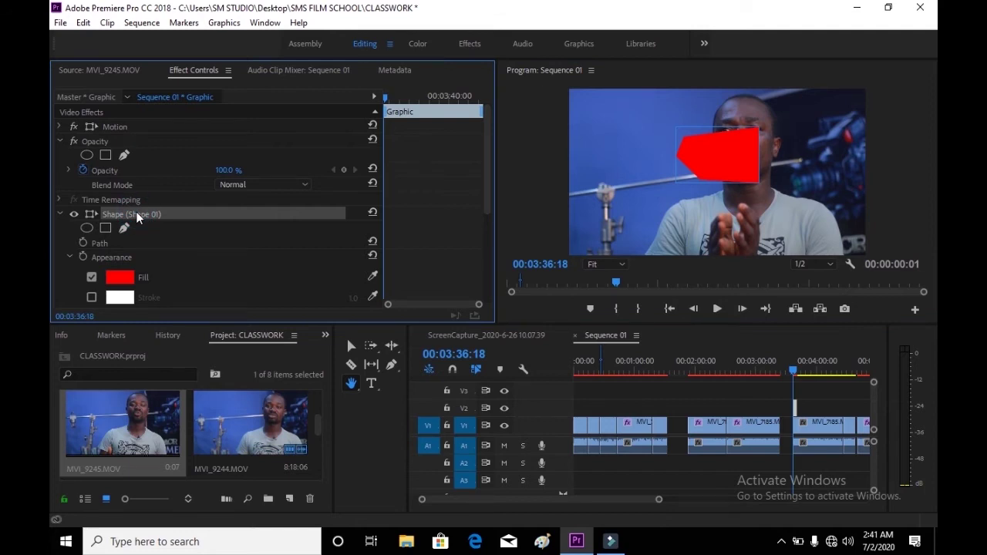
{"action": "key", "text": "Delete"}
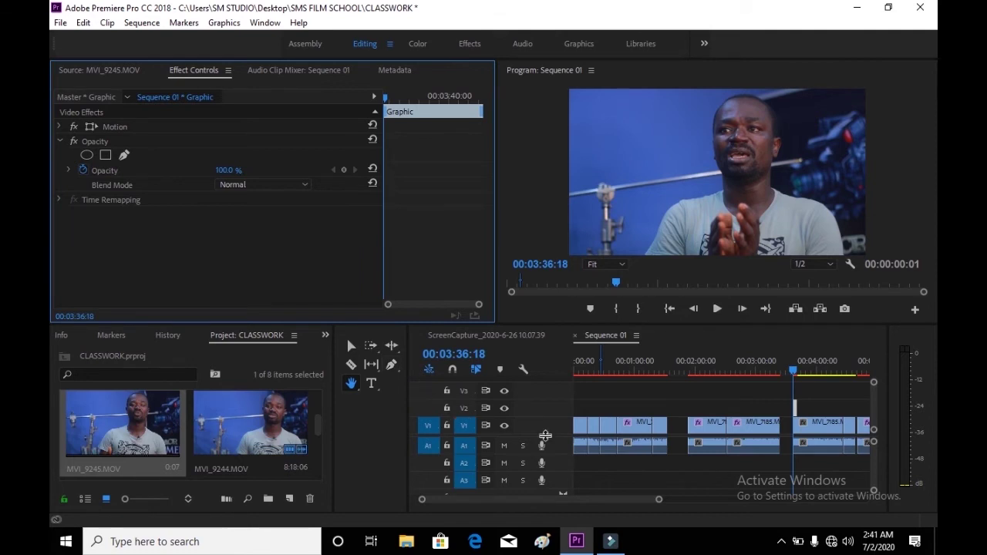
Add the title "EDITING TRAINING CLASS" to the upper part of the video frame with the Type tool.
{"action": "left_click", "coordinate": [371, 385]}
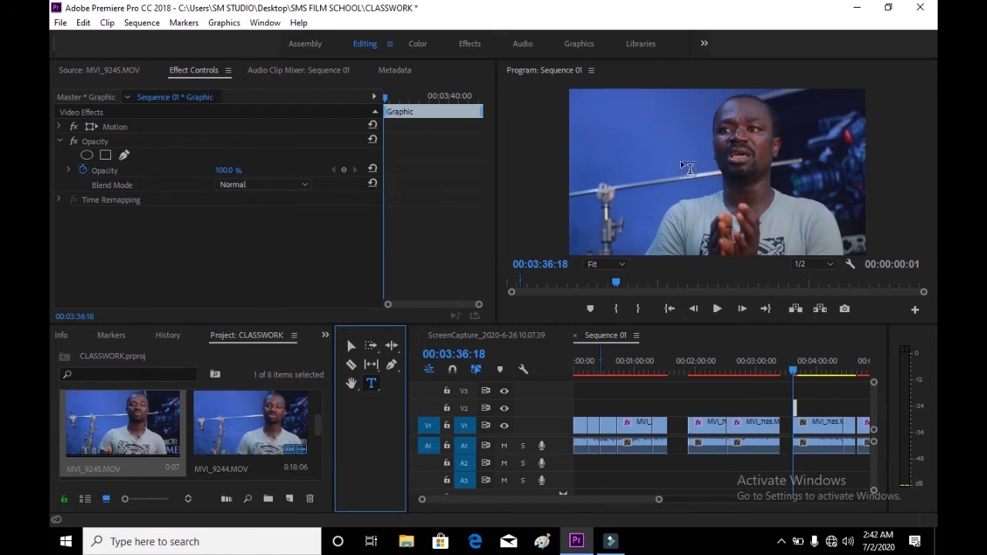
{"action": "left_click", "coordinate": [594, 118]}
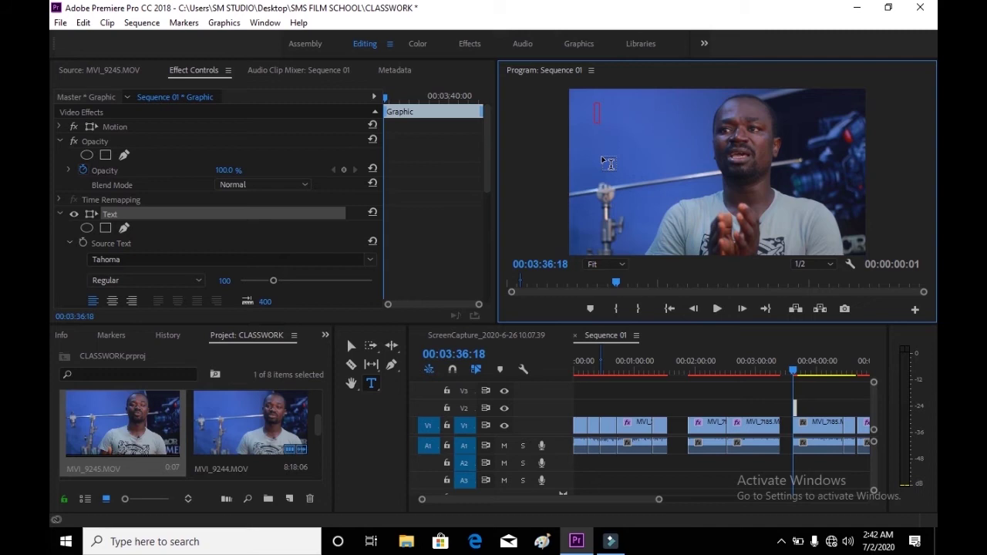
{"action": "type", "text": "EDITING TRAING"}
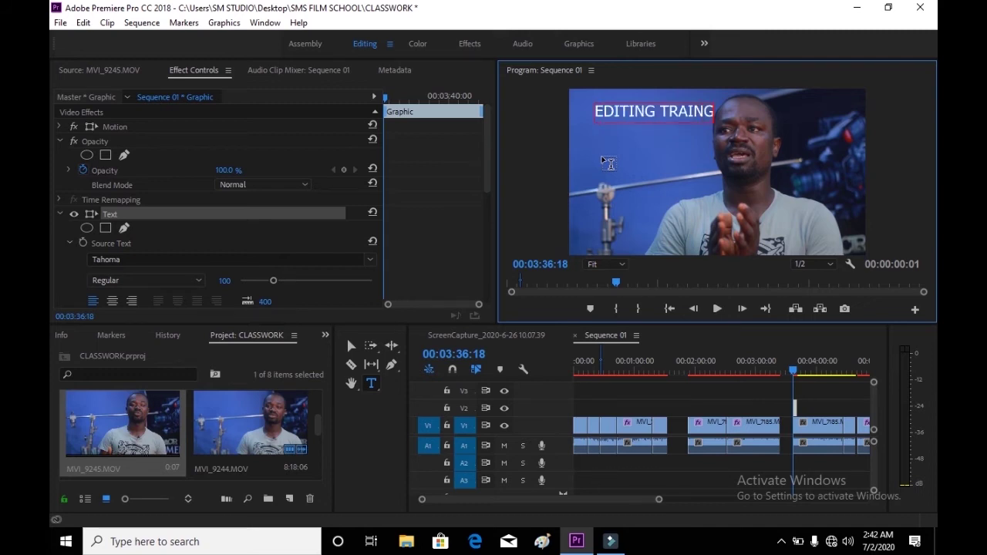
{"action": "key", "text": "BackSpace"}
{"action": "key", "text": "BackSpace"}
{"action": "key", "text": "BackSpace"}
{"action": "key", "text": "BackSpace"}
{"action": "type", "text": "AINING CLASS"}
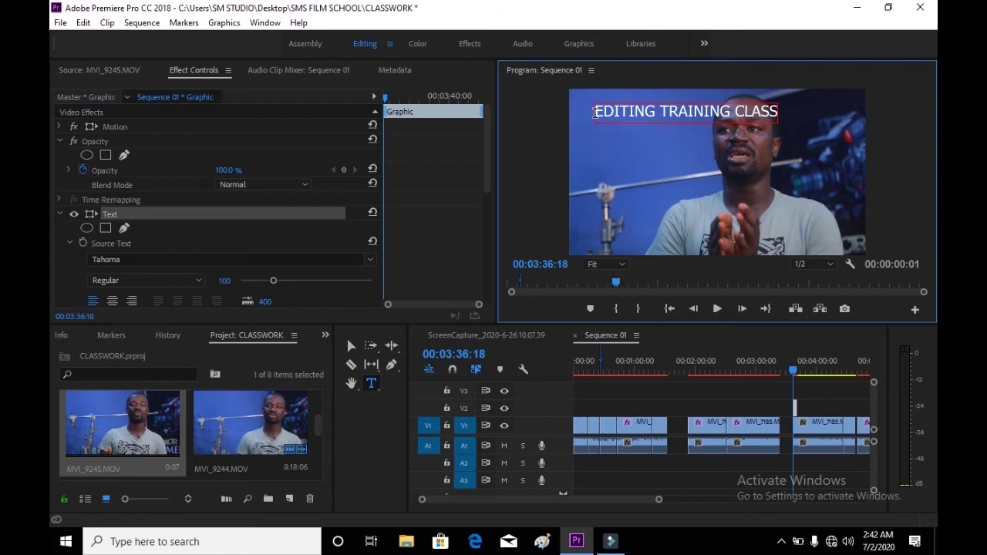
Highlight parts of the title with the Type tool, including the words TRAINING CLASS, and exit text editing.
{"action": "left_click_drag", "start_coordinate": [597, 112], "coordinate": [758, 115]}
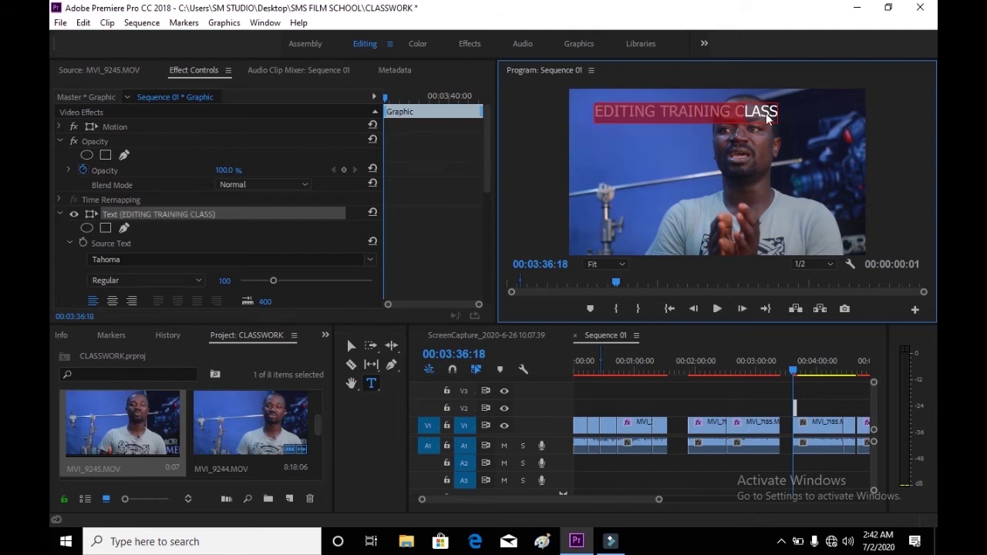
{"action": "left_click", "coordinate": [601, 111]}
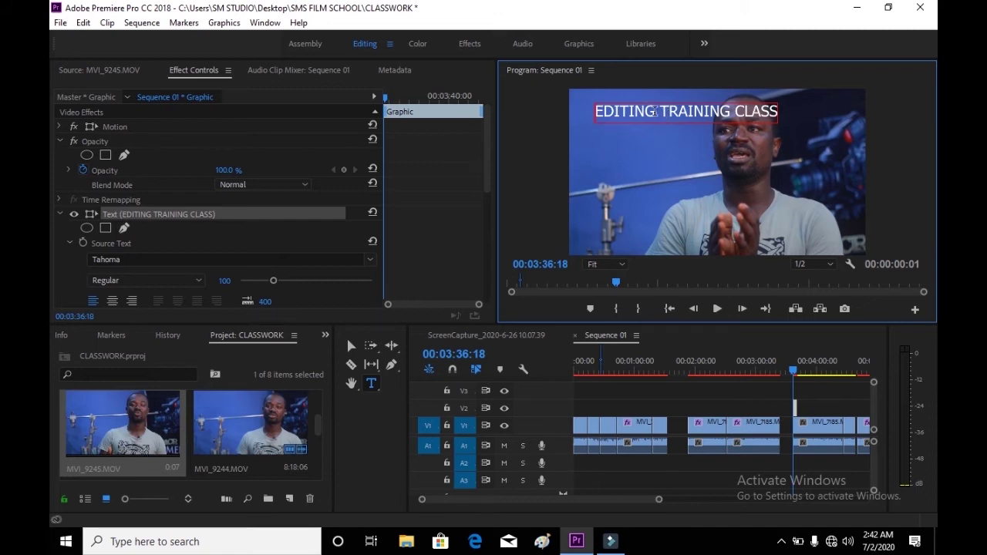
{"action": "left_click_drag", "start_coordinate": [661, 113], "coordinate": [770, 111]}
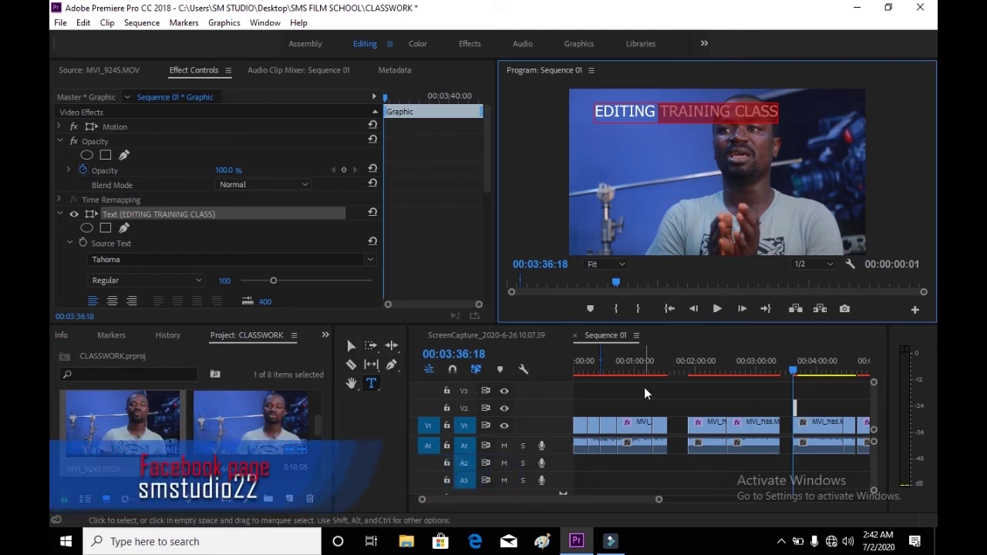
{"action": "left_click", "coordinate": [762, 427]}
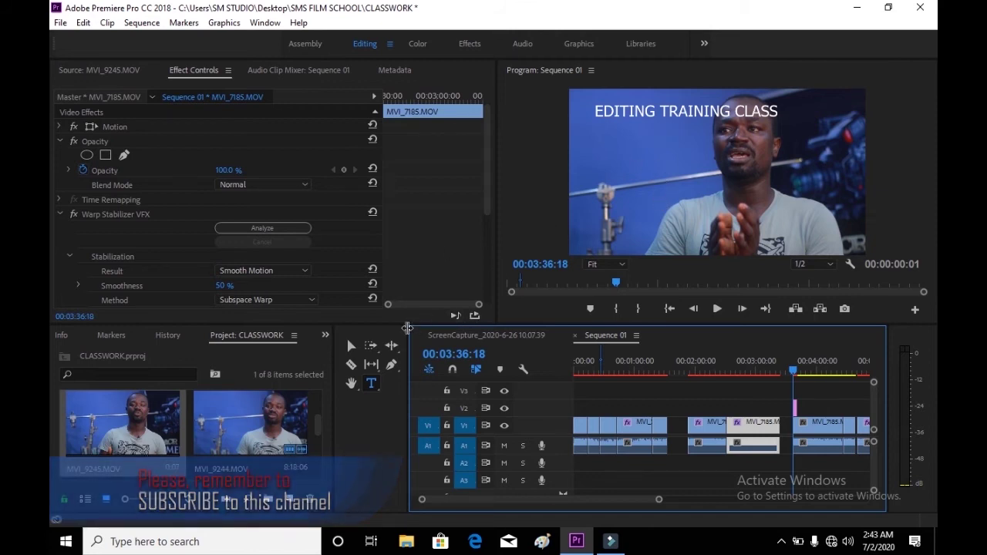
Scale down the EDITING TRAINING CLASS title and reposition it beside the subject's face with the Selection tool.
{"action": "left_click", "coordinate": [352, 347]}
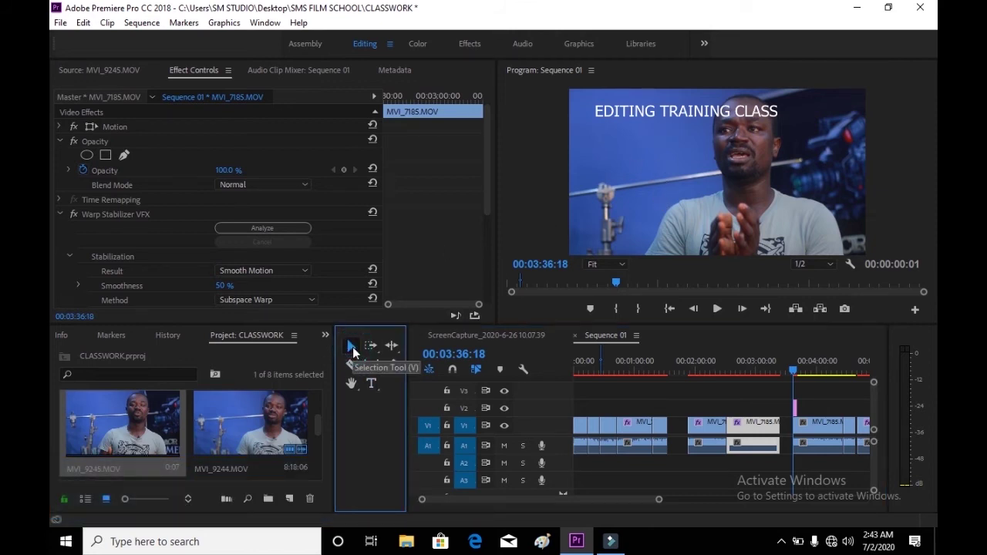
{"action": "left_click", "coordinate": [621, 112]}
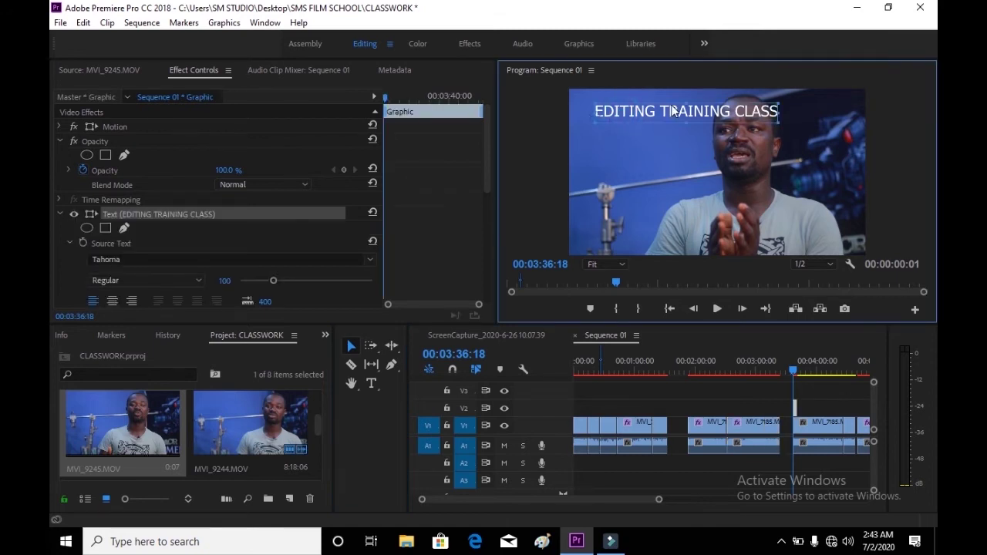
{"action": "left_click_drag", "start_coordinate": [686, 113], "coordinate": [676, 185]}
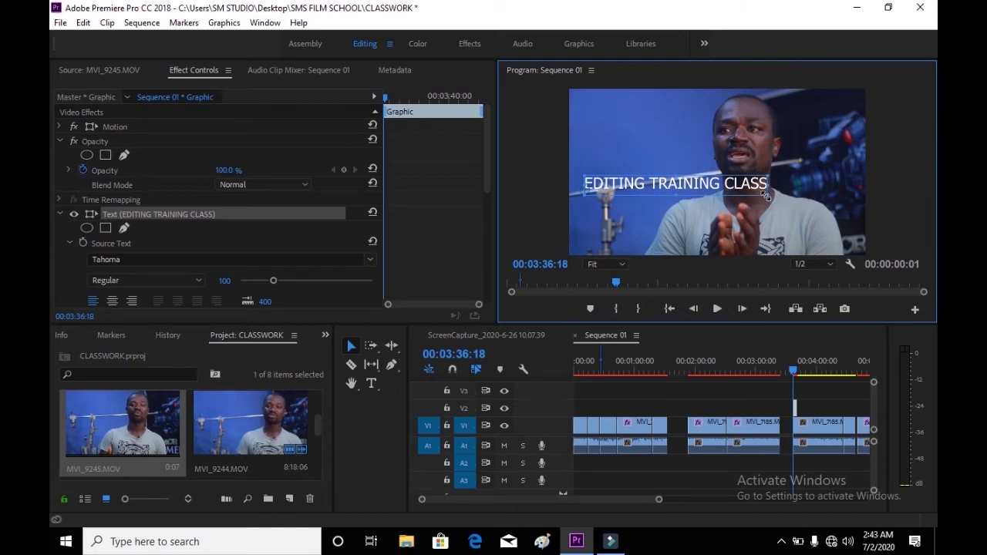
{"action": "left_click_drag", "start_coordinate": [768, 194], "coordinate": [761, 195]}
{"action": "left_click_drag", "start_coordinate": [677, 195], "coordinate": [652, 137]}
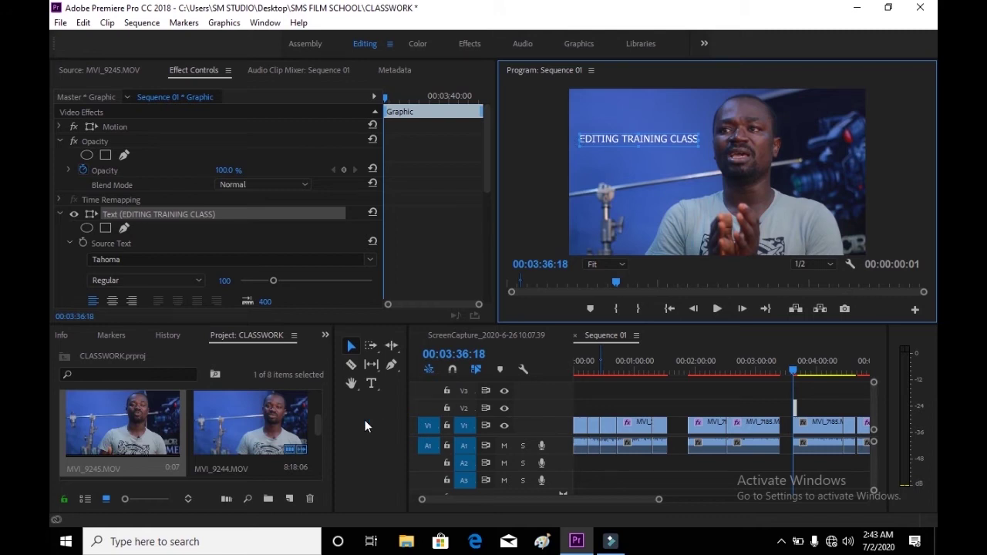
{"action": "left_click", "coordinate": [371, 347]}
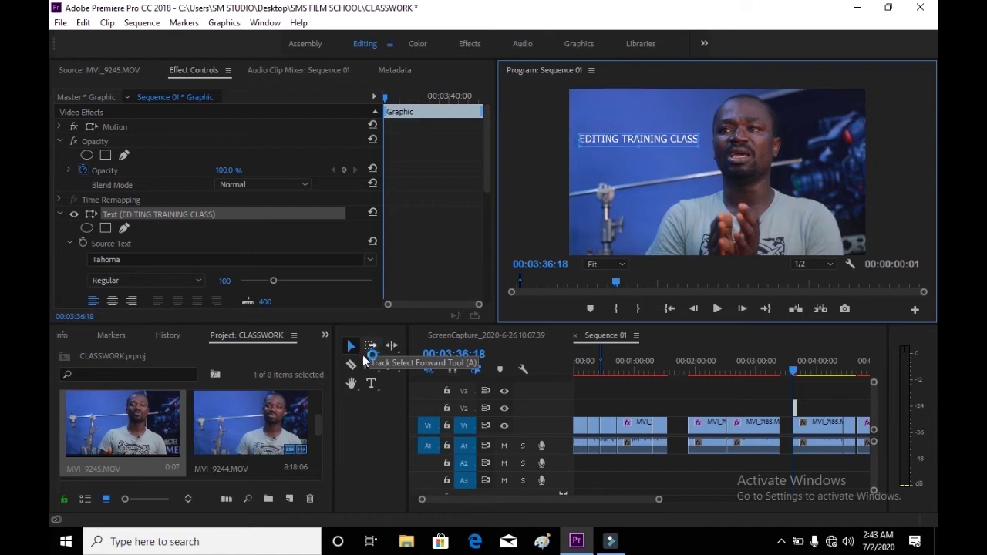
{"action": "left_click", "coordinate": [354, 369]}
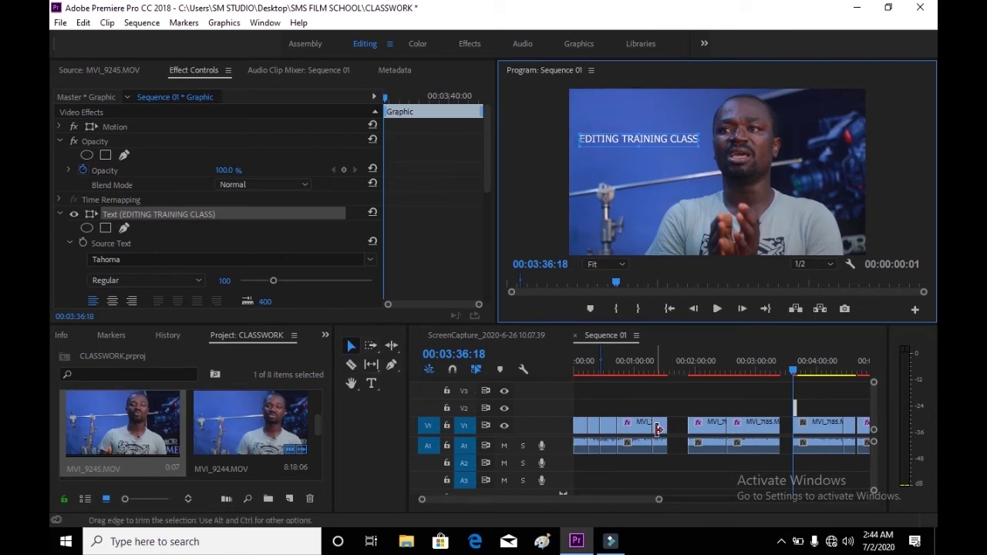
{"action": "left_click", "coordinate": [633, 429]}
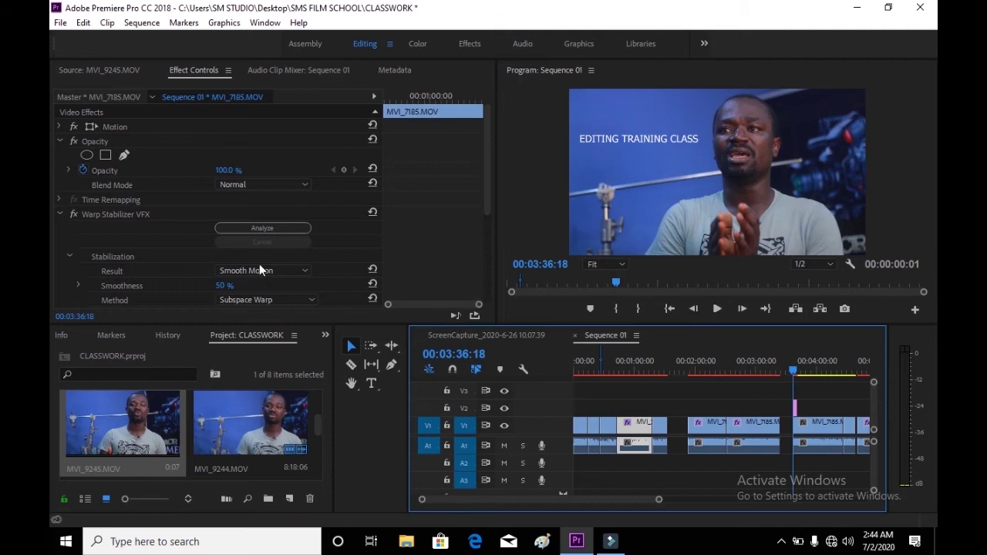
{"action": "left_click", "coordinate": [120, 200]}
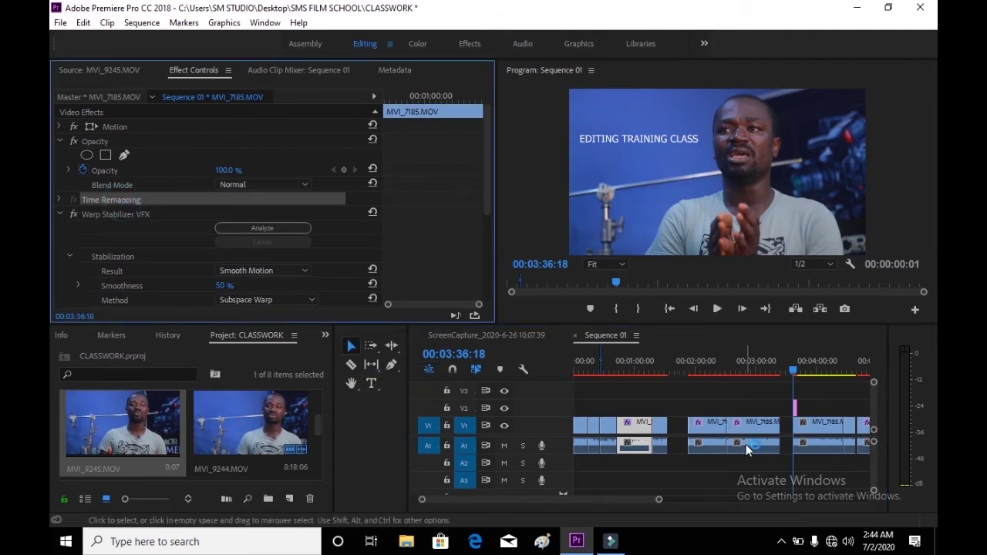
{"action": "left_click", "coordinate": [757, 423]}
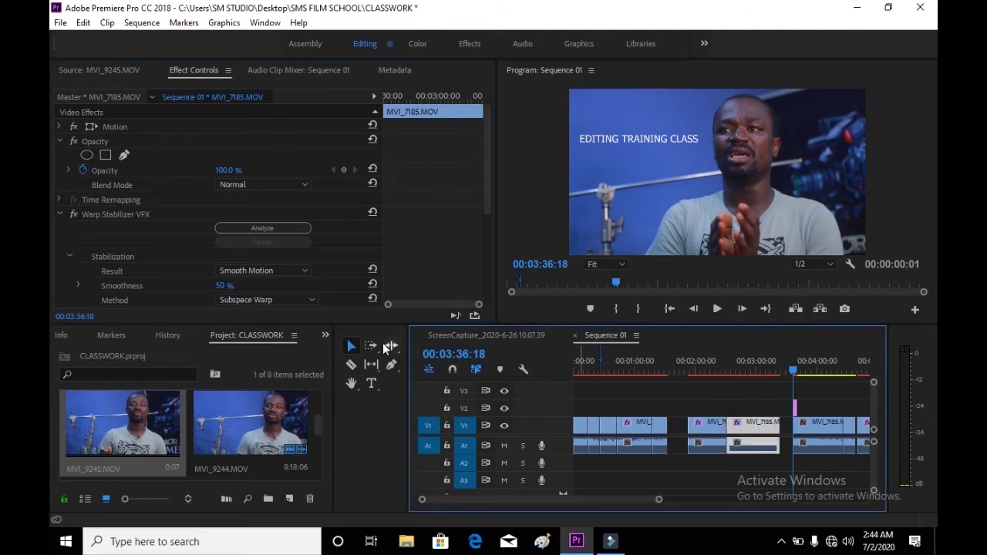
Split three MVI_7185.MOV segments, near the 1-, 2- and 4-minute marks, with the Razor tool.
{"action": "left_click", "coordinate": [346, 365]}
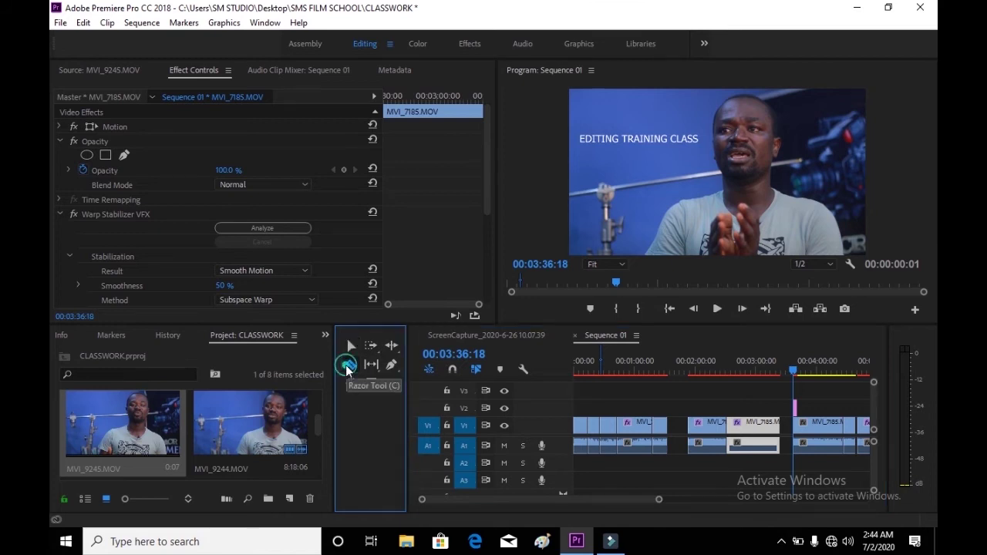
{"action": "left_click", "coordinate": [709, 432]}
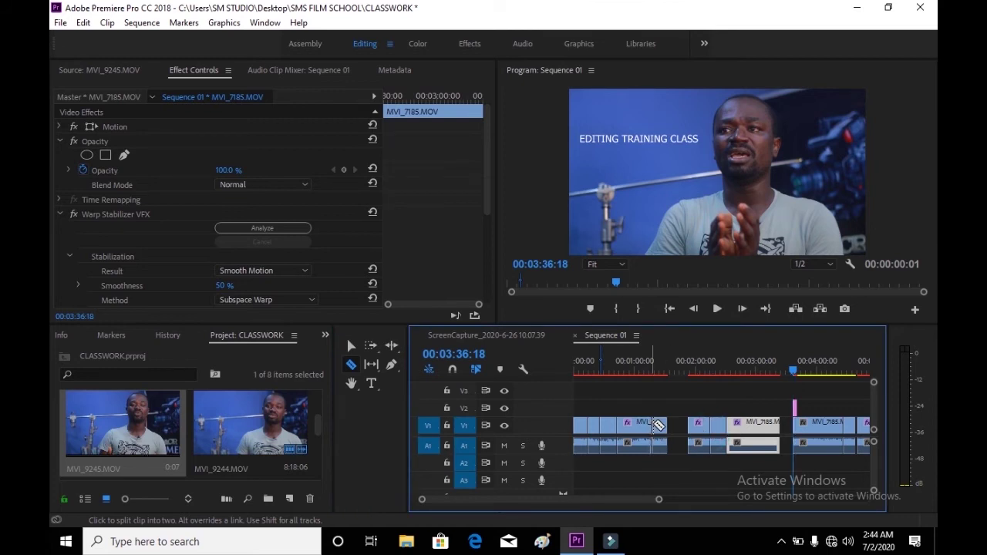
{"action": "left_click", "coordinate": [637, 429]}
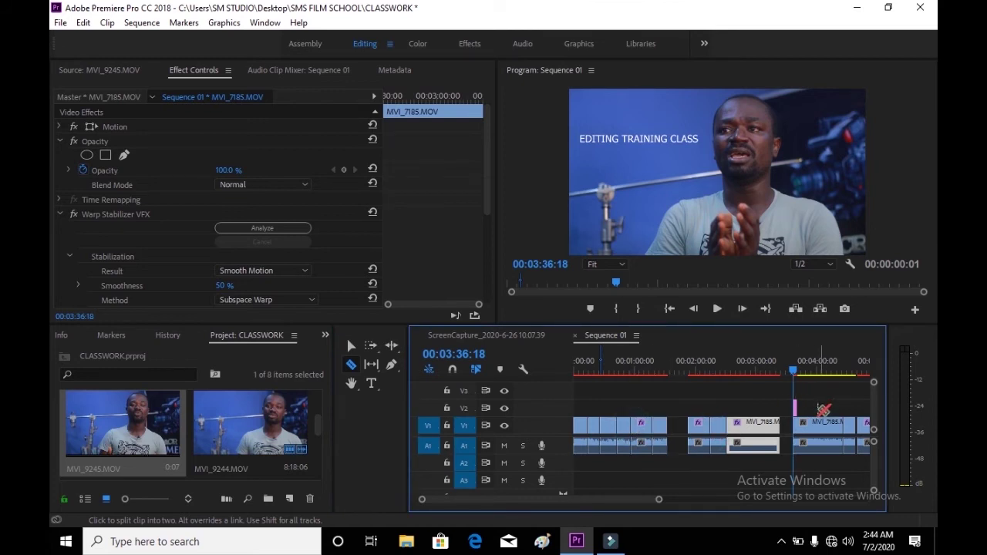
{"action": "left_click", "coordinate": [820, 430]}
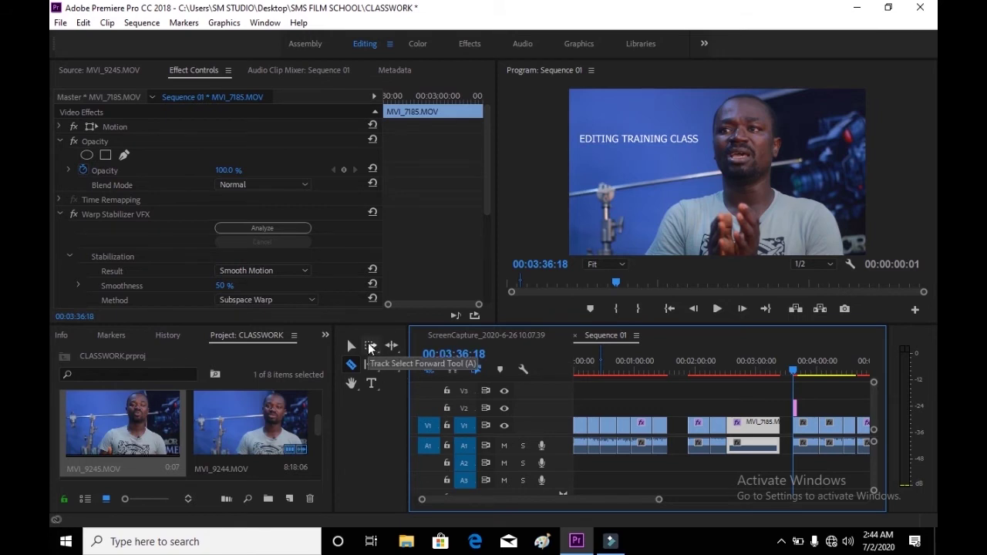
Select all clips from the start of the sequence onward with the Track Select Forward tool.
{"action": "left_click", "coordinate": [371, 346]}
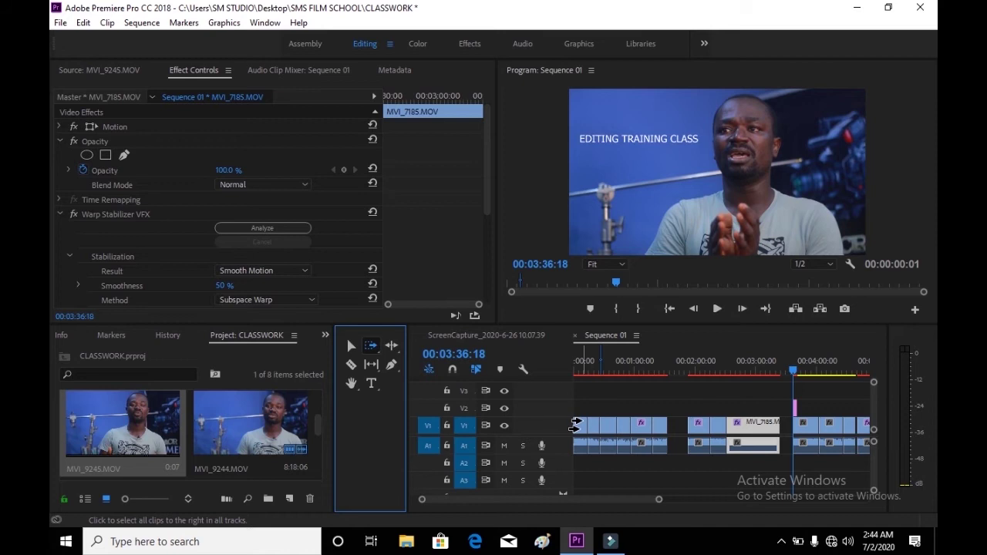
{"action": "left_click", "coordinate": [576, 427]}
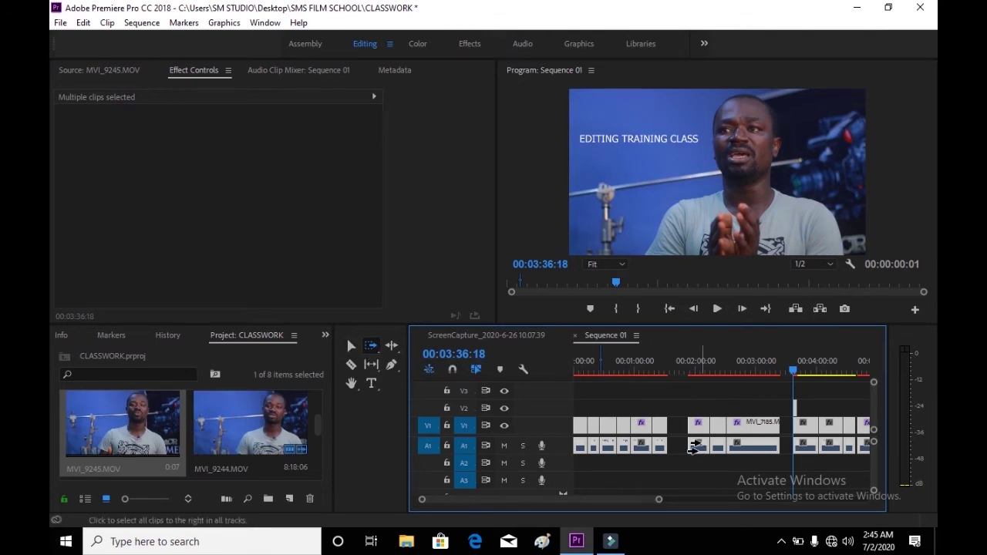
{"action": "left_click", "coordinate": [351, 364]}
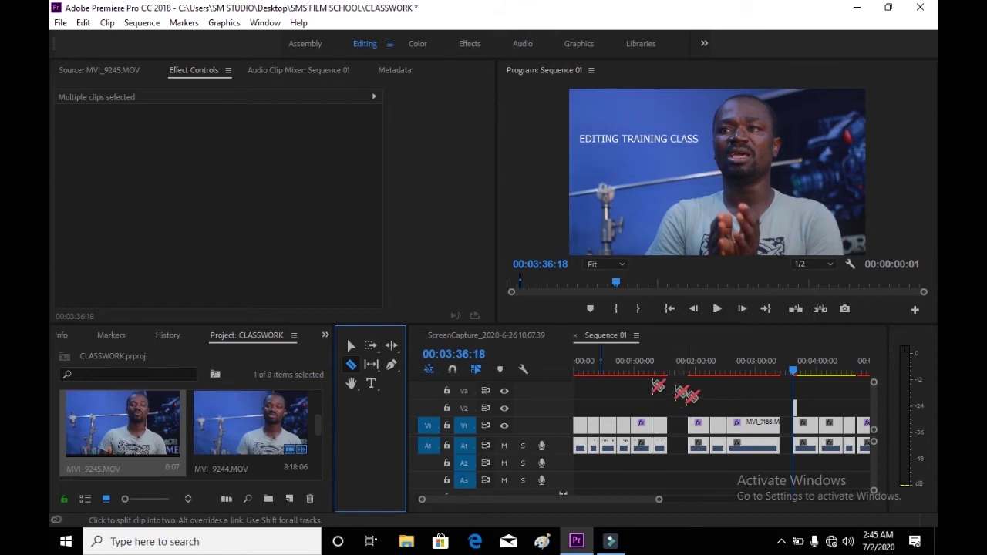
{"action": "left_click", "coordinate": [393, 367]}
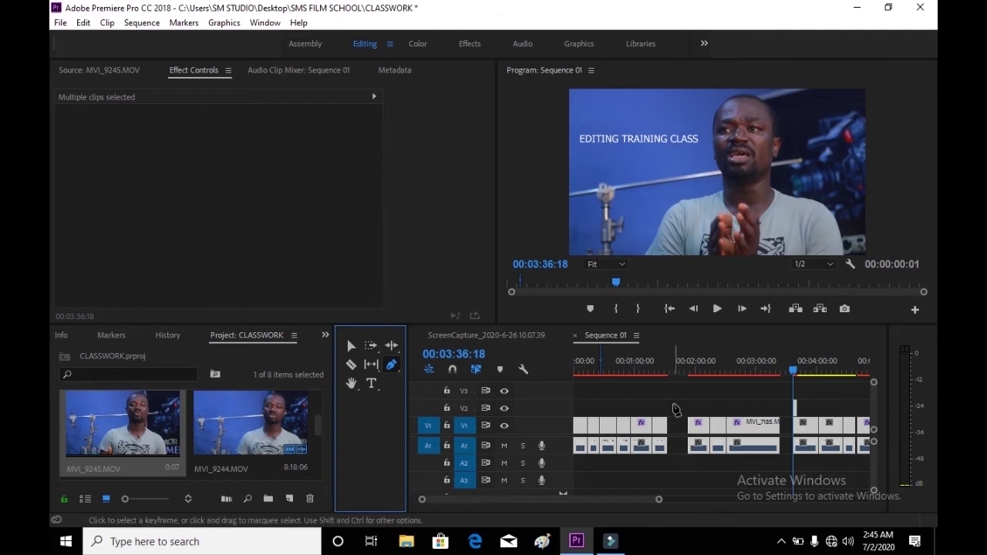
{"action": "left_click", "coordinate": [370, 385]}
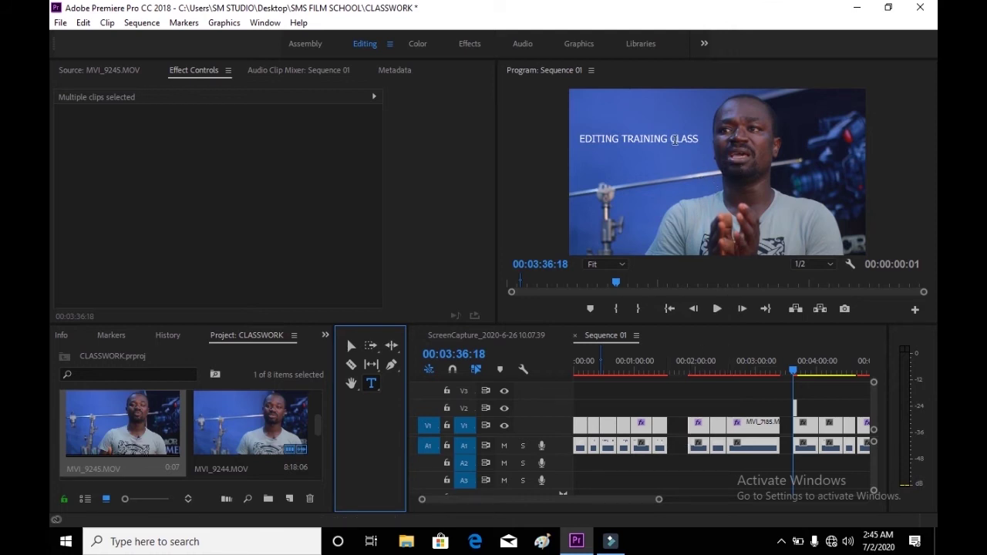
{"action": "left_click", "coordinate": [355, 344]}
{"action": "left_click", "coordinate": [681, 424]}
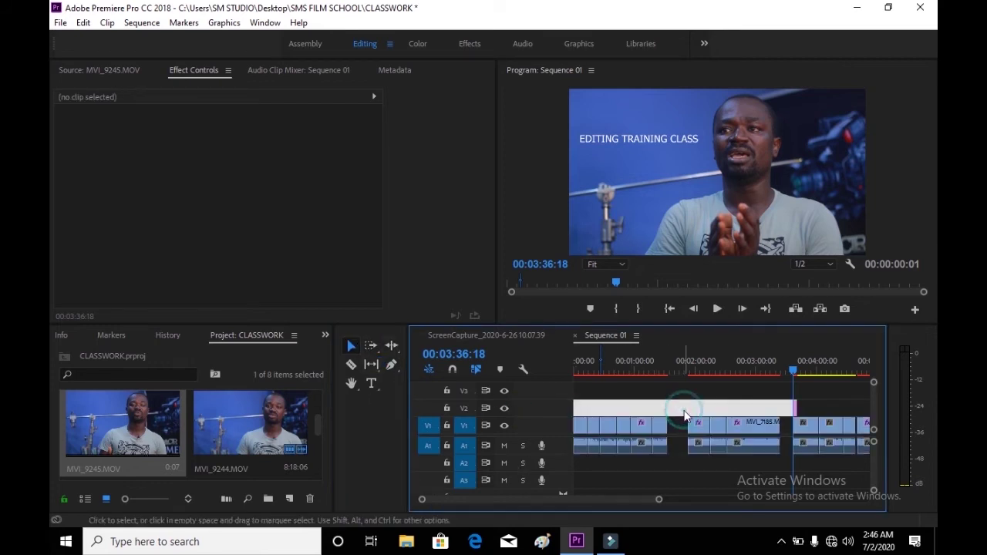
Split the short piece ending at about 00:02:30 with the Razor tool and return to the Selection tool.
{"action": "left_click", "coordinate": [748, 430]}
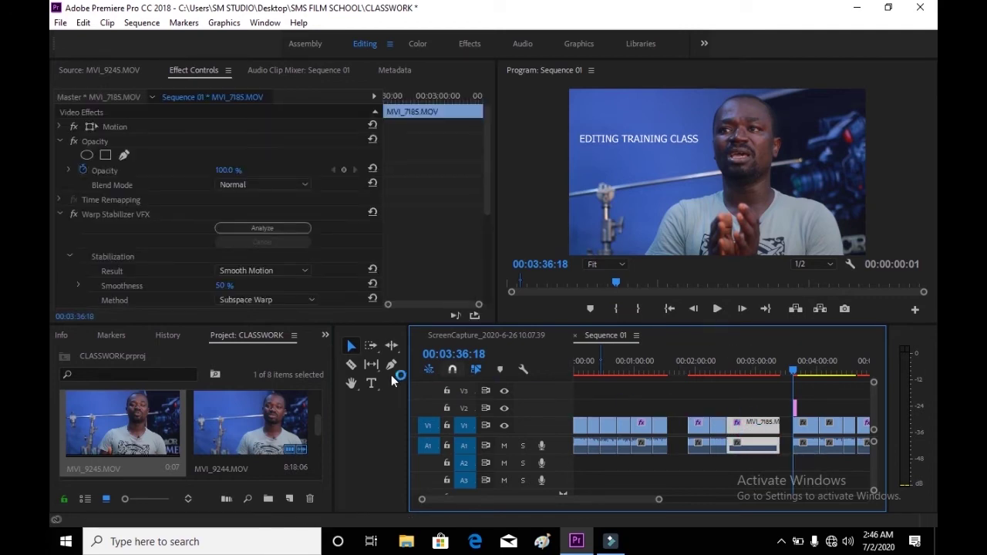
{"action": "left_click", "coordinate": [350, 362]}
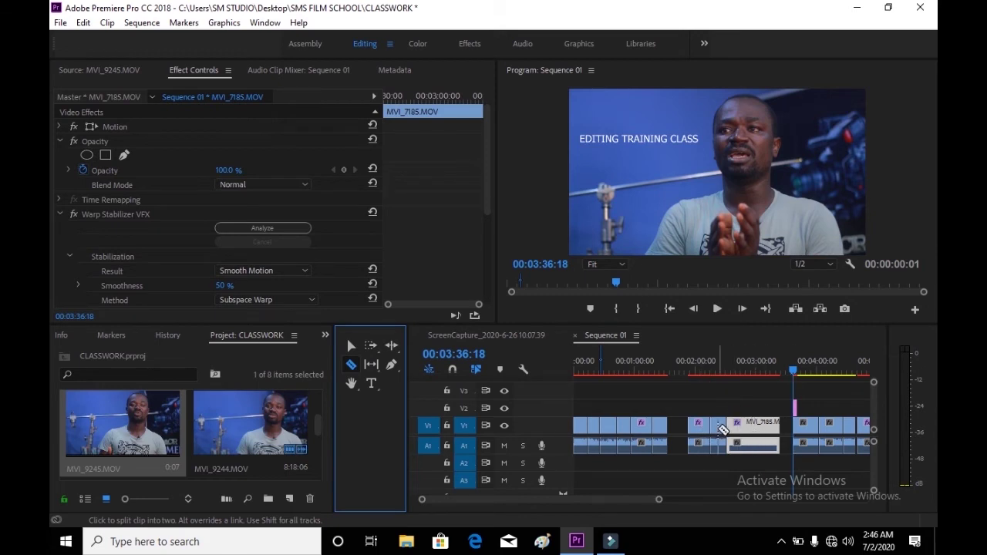
{"action": "left_click", "coordinate": [723, 427]}
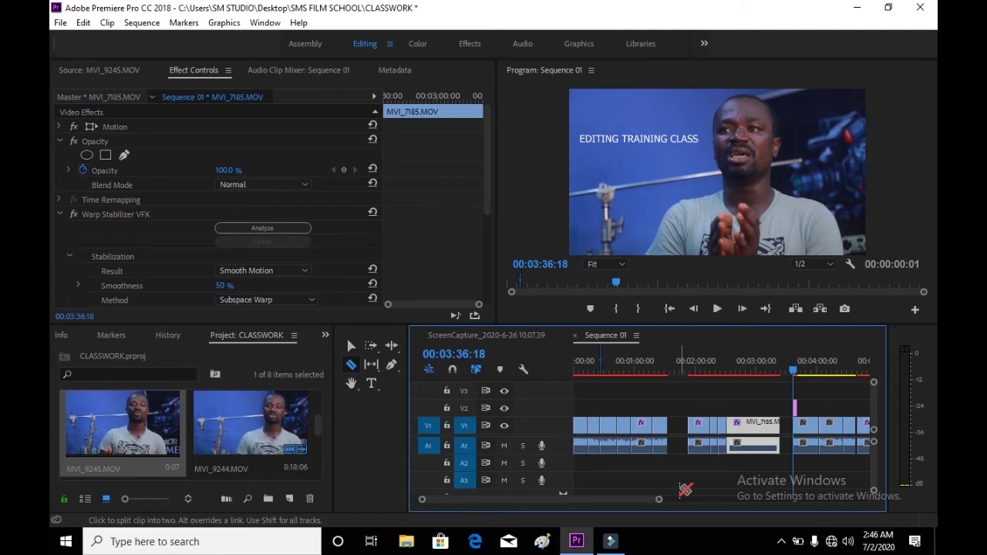
{"action": "left_click", "coordinate": [351, 345]}
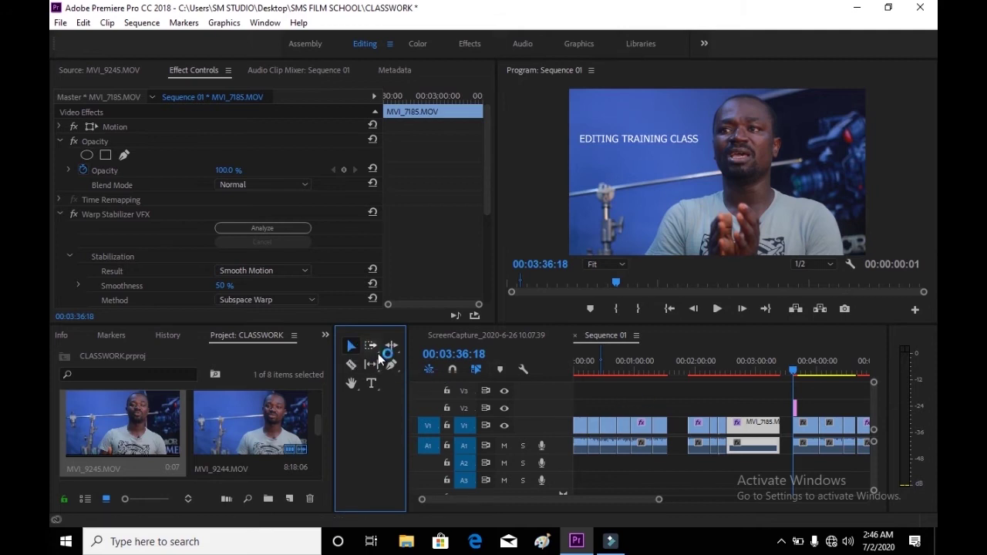
Select all clips from about 00:00:45 onward with the Track Select Forward tool and return to the Selection tool.
{"action": "left_click", "coordinate": [372, 346]}
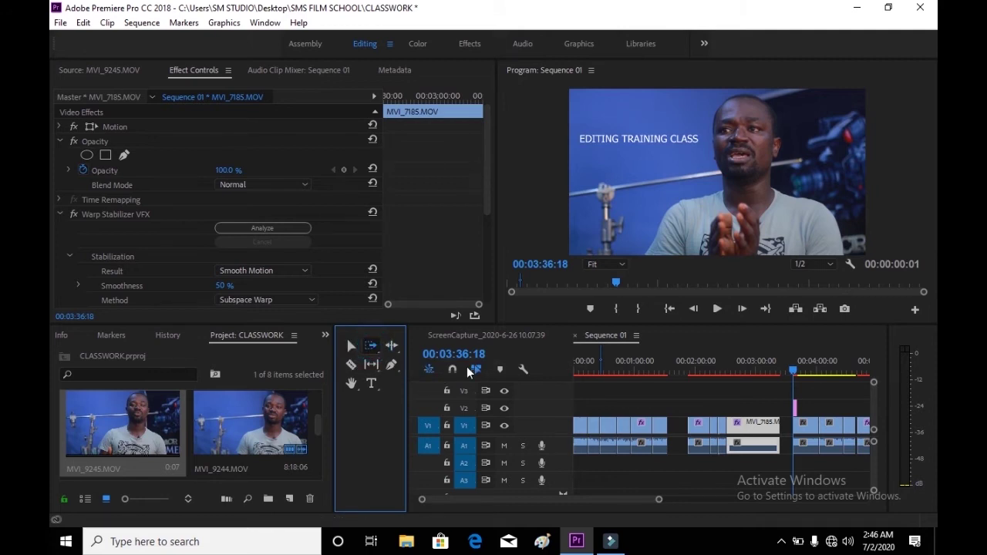
{"action": "left_click", "coordinate": [621, 426]}
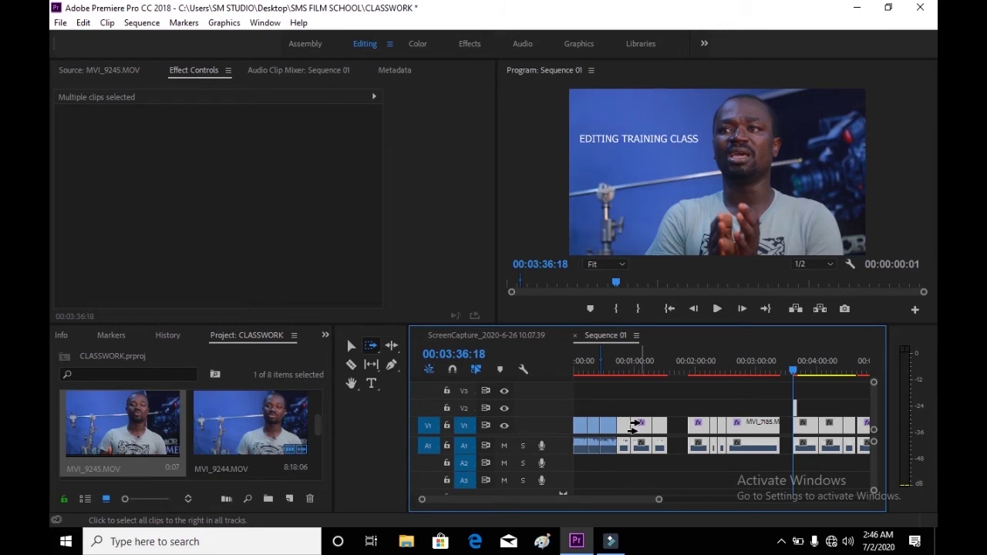
{"action": "left_click", "coordinate": [375, 351]}
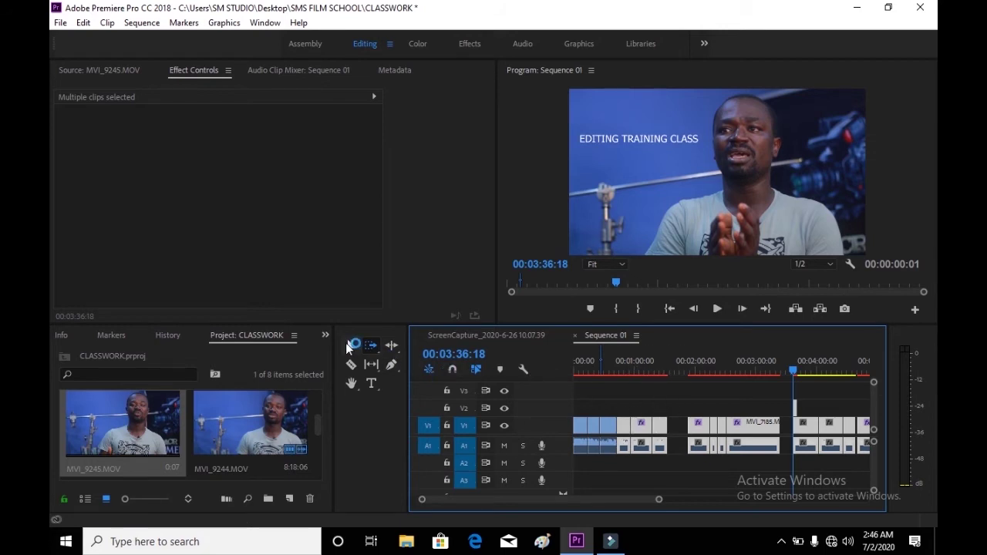
{"action": "left_click", "coordinate": [349, 346]}
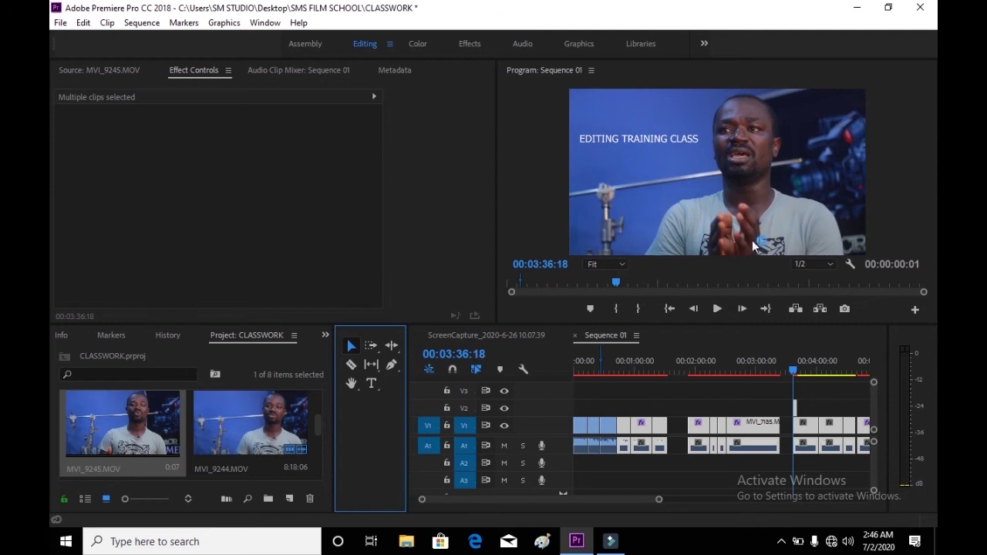
{"action": "left_click", "coordinate": [646, 159]}
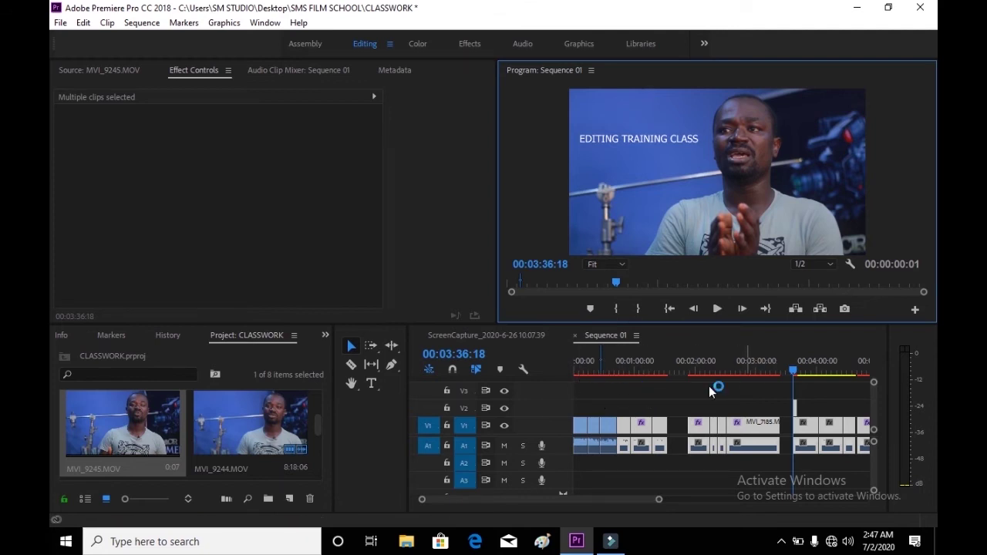
Mark an In point at 00:00:11:16 and an Out point at 00:01:33:05 in Sequence 01.
{"action": "left_click_drag", "start_coordinate": [583, 366], "coordinate": [658, 365]}
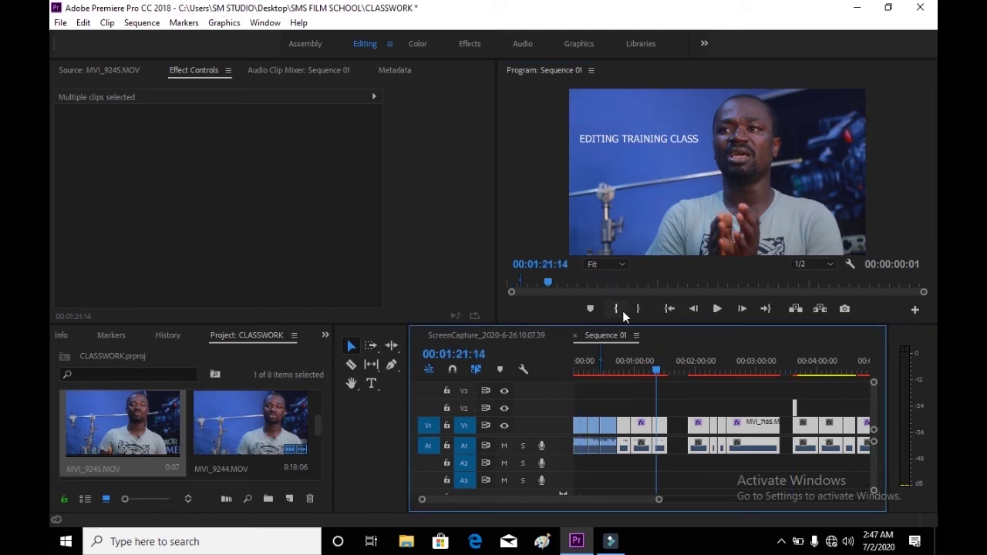
{"action": "left_click_drag", "start_coordinate": [660, 370], "coordinate": [586, 368]}
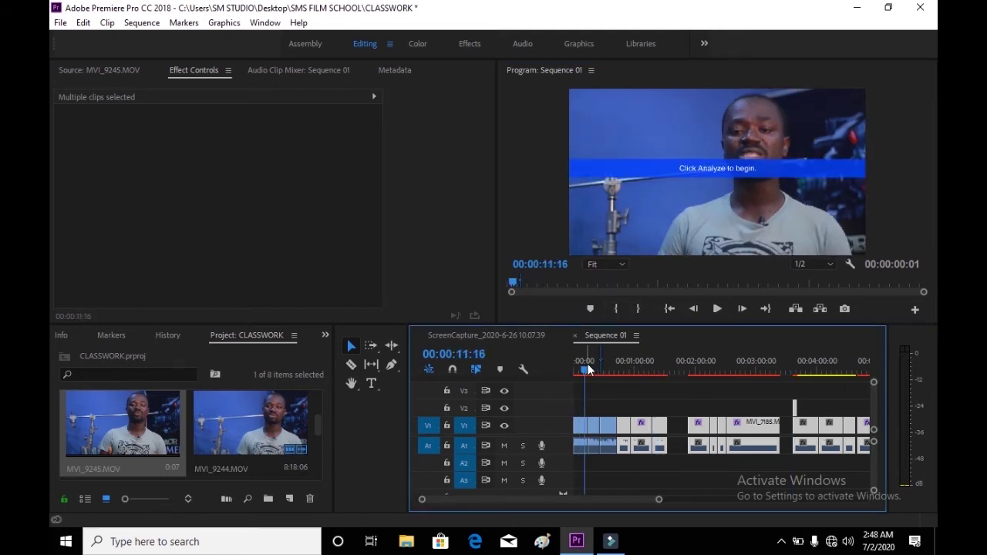
{"action": "left_click", "coordinate": [614, 310]}
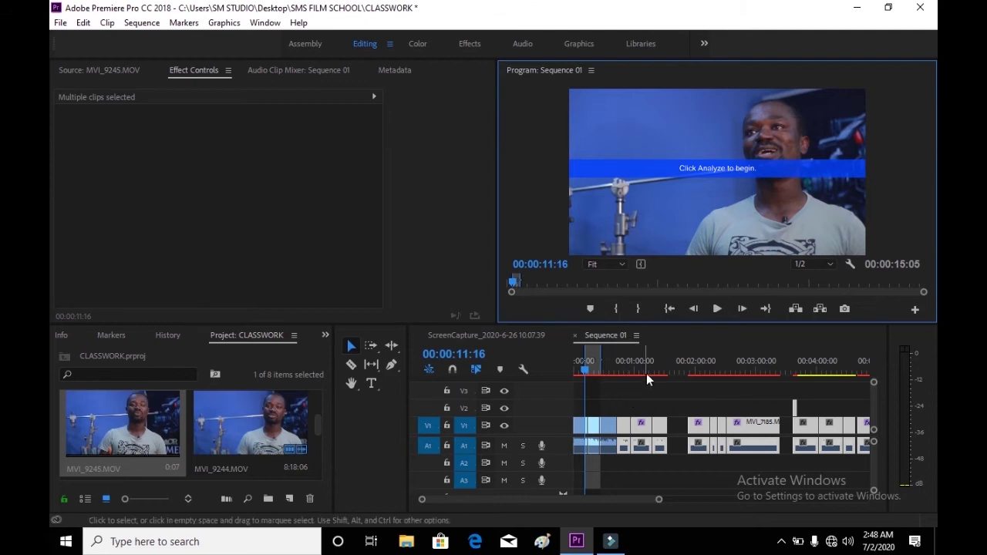
{"action": "left_click_drag", "start_coordinate": [658, 369], "coordinate": [670, 375]}
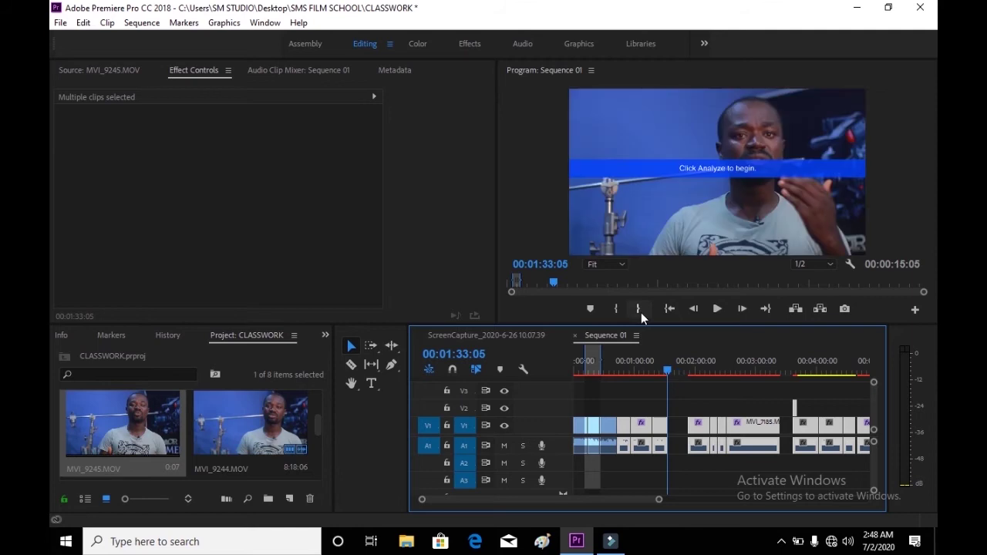
{"action": "left_click", "coordinate": [638, 309]}
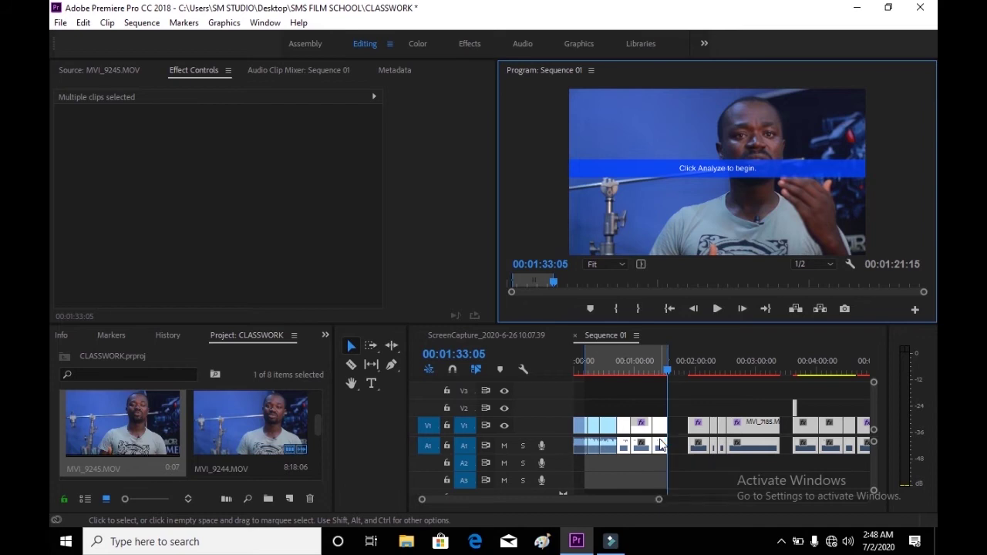
Mark a range starting just after 00:02:00, and replace it with In at 00:03:46:04 and Out at 00:04:21:03.
{"action": "left_click", "coordinate": [704, 366]}
{"action": "left_click", "coordinate": [803, 366]}
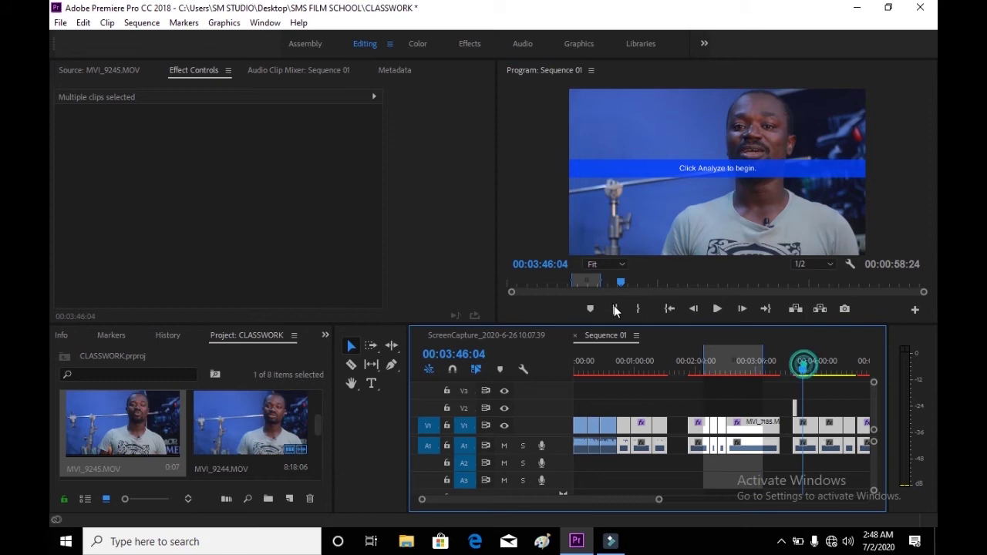
{"action": "left_click", "coordinate": [840, 371]}
Select the short V1 clip near 00:00:20 and practise jumping the playhead from elsewhere in the sequence to the In point.
{"action": "left_click", "coordinate": [593, 425]}
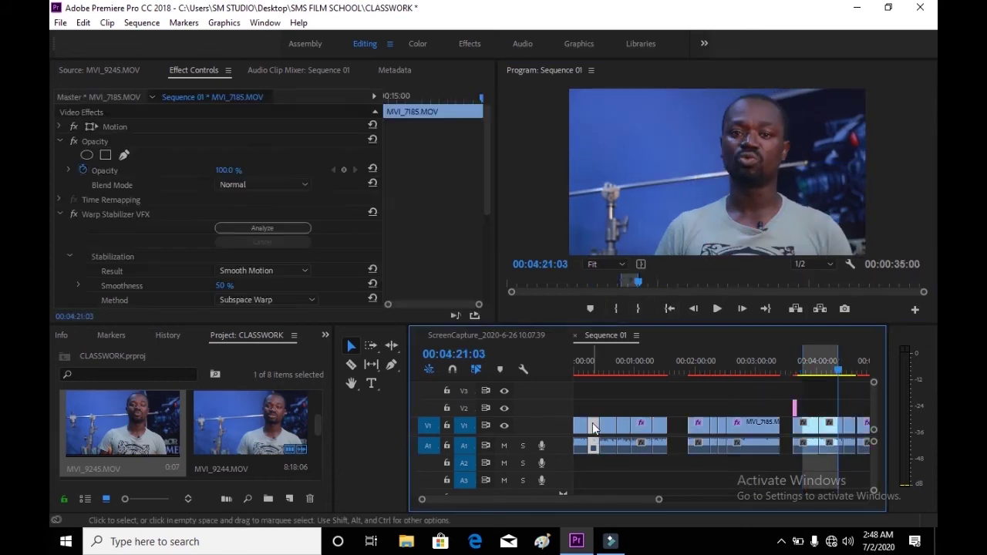
{"action": "left_click", "coordinate": [668, 308]}
{"action": "left_click", "coordinate": [621, 281]}
{"action": "left_click_drag", "start_coordinate": [690, 272], "coordinate": [701, 292]}
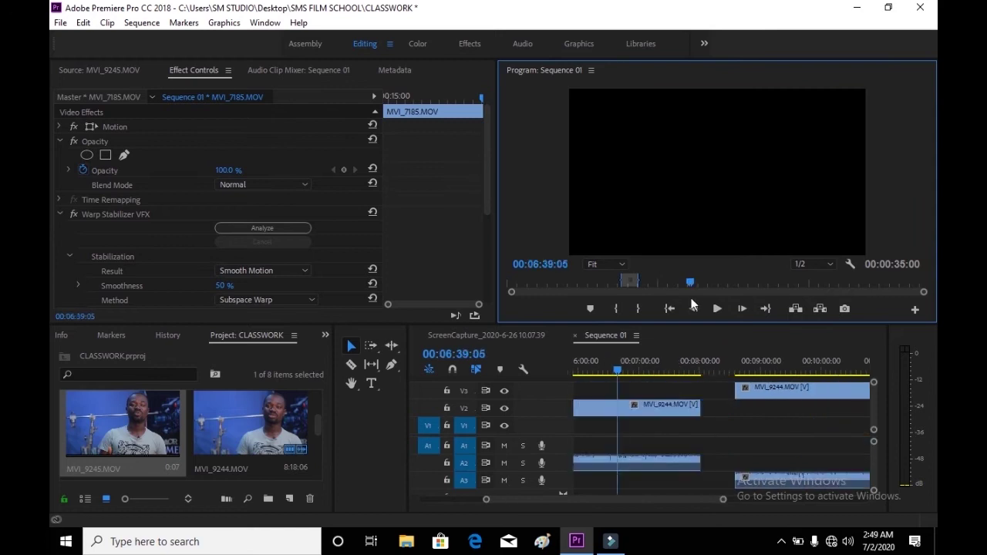
{"action": "left_click", "coordinate": [670, 310]}
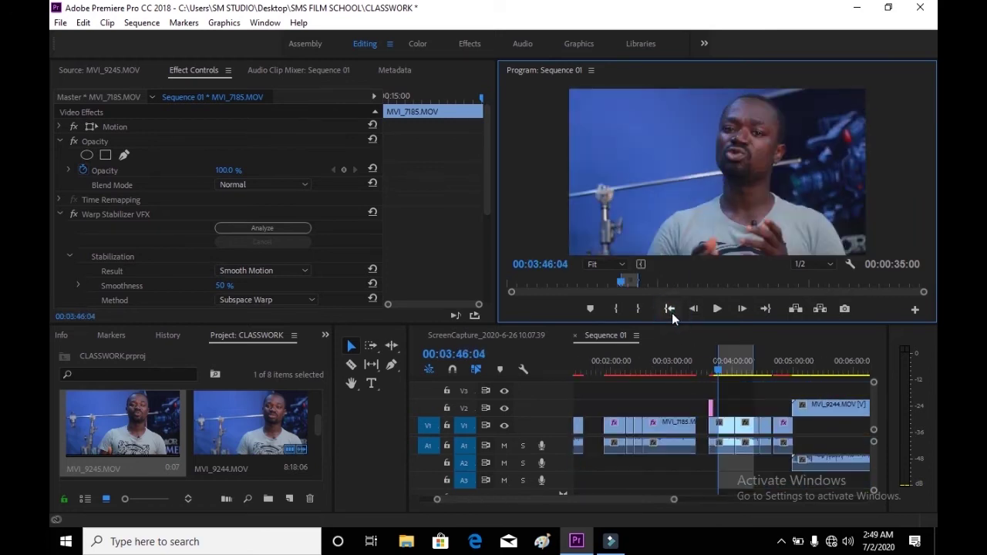
{"action": "left_click", "coordinate": [637, 281]}
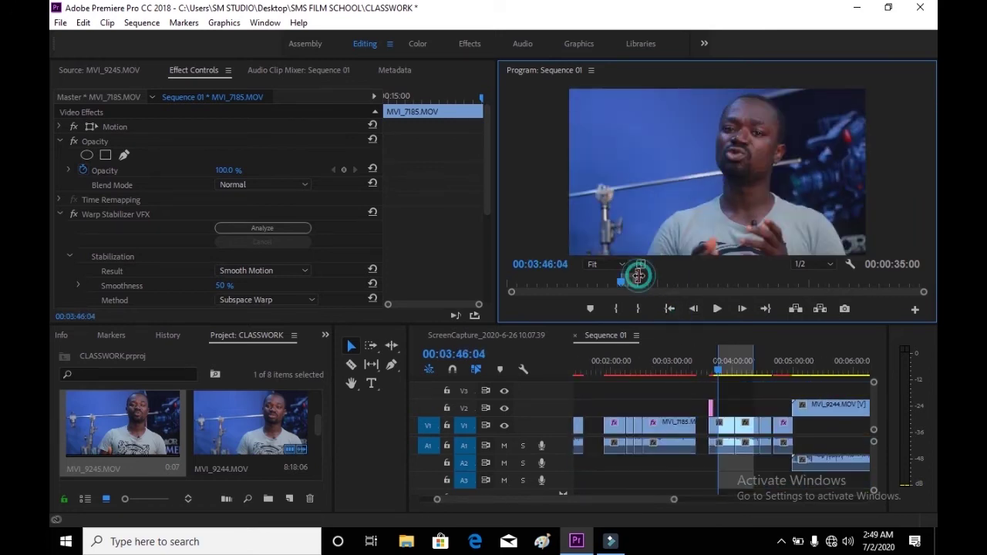
Clear the sequence's In and Out points and send the playhead back to the start of the sequence.
{"action": "right_click", "coordinate": [755, 359]}
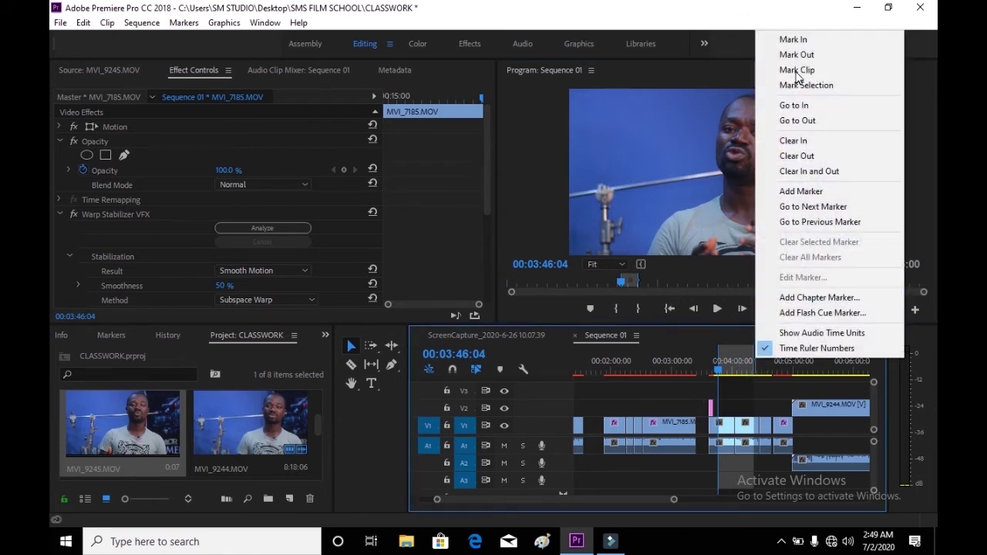
{"action": "left_click", "coordinate": [802, 172]}
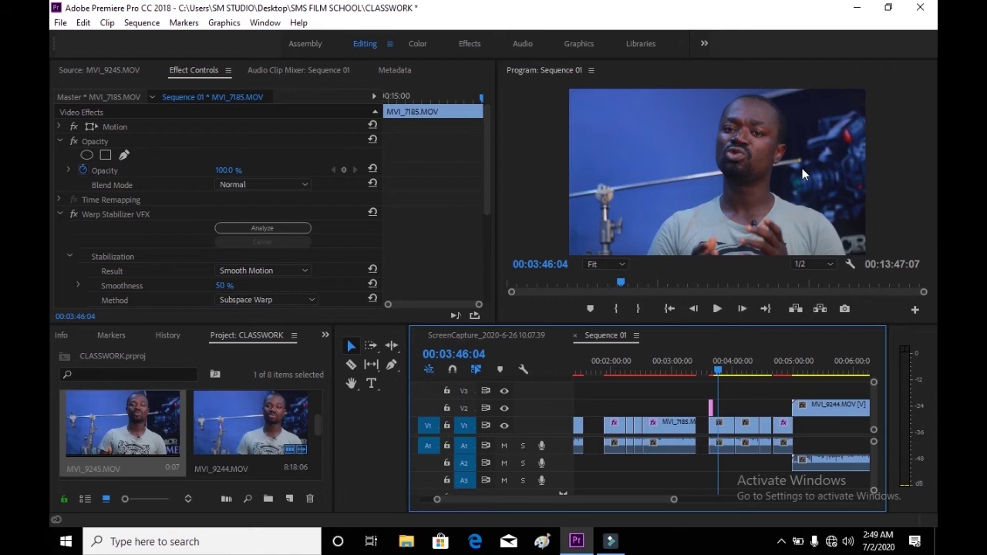
{"action": "left_click", "coordinate": [670, 310]}
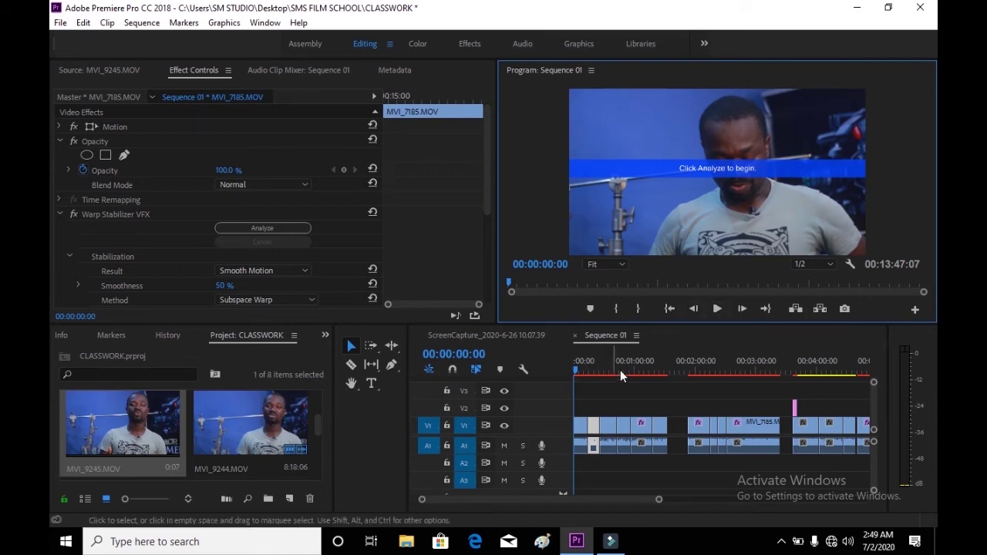
{"action": "left_click", "coordinate": [647, 373]}
{"action": "left_click", "coordinate": [672, 308]}
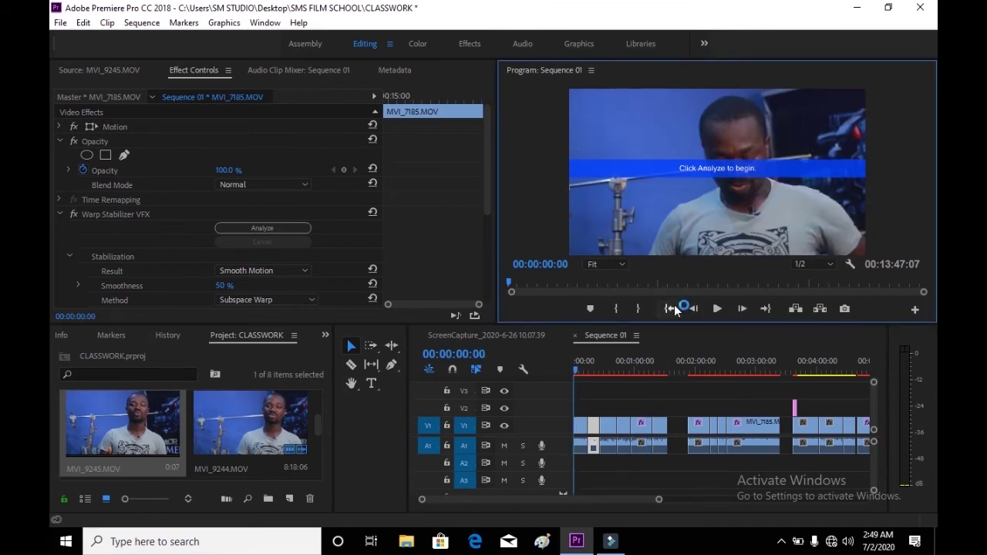
Place the playhead at 00:03:00:23 and step it back frame by frame to 00:03:00:06.
{"action": "left_click", "coordinate": [756, 361]}
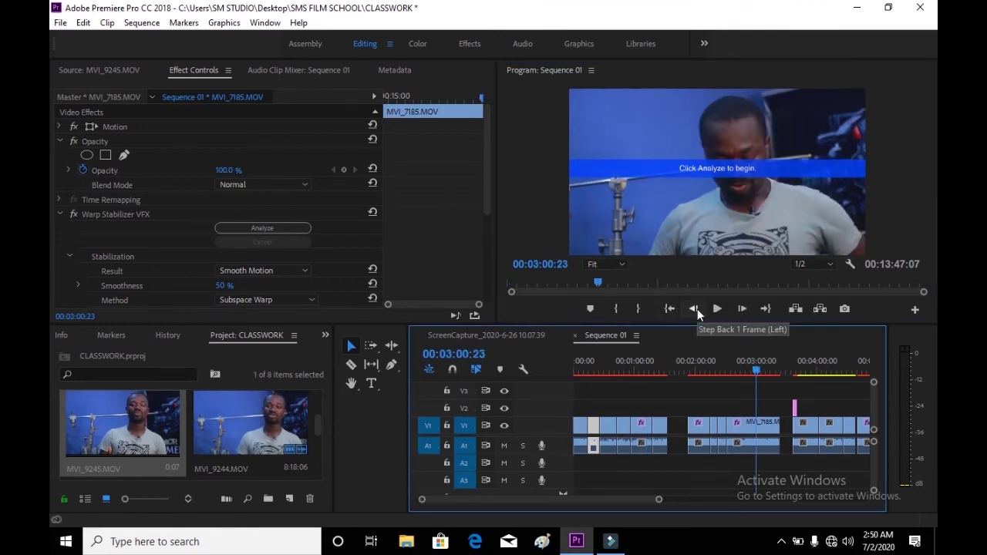
{"action": "left_click", "coordinate": [695, 308]}
{"action": "left_click", "coordinate": [694, 308]}
{"action": "left_click", "coordinate": [694, 308]}
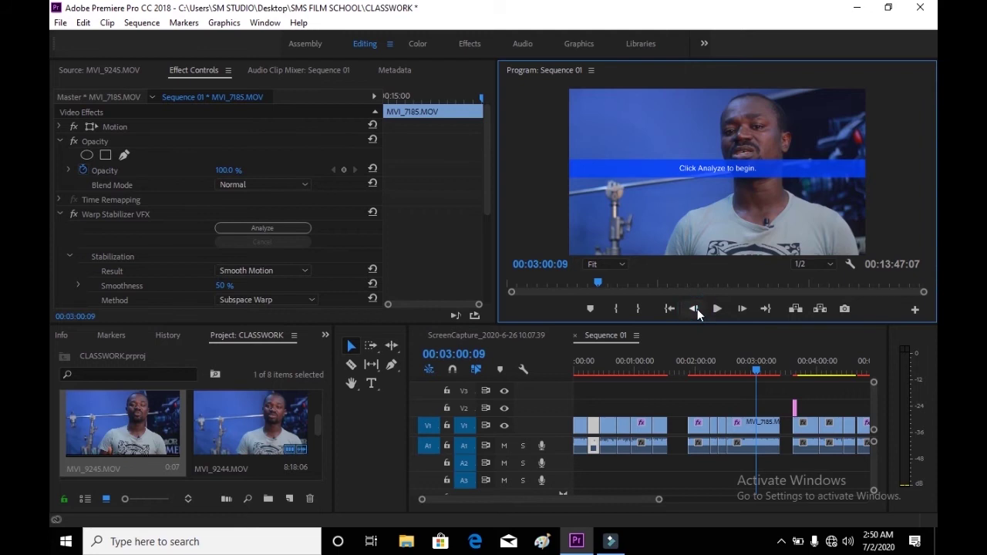
{"action": "left_click", "coordinate": [695, 309]}
{"action": "left_click", "coordinate": [696, 309]}
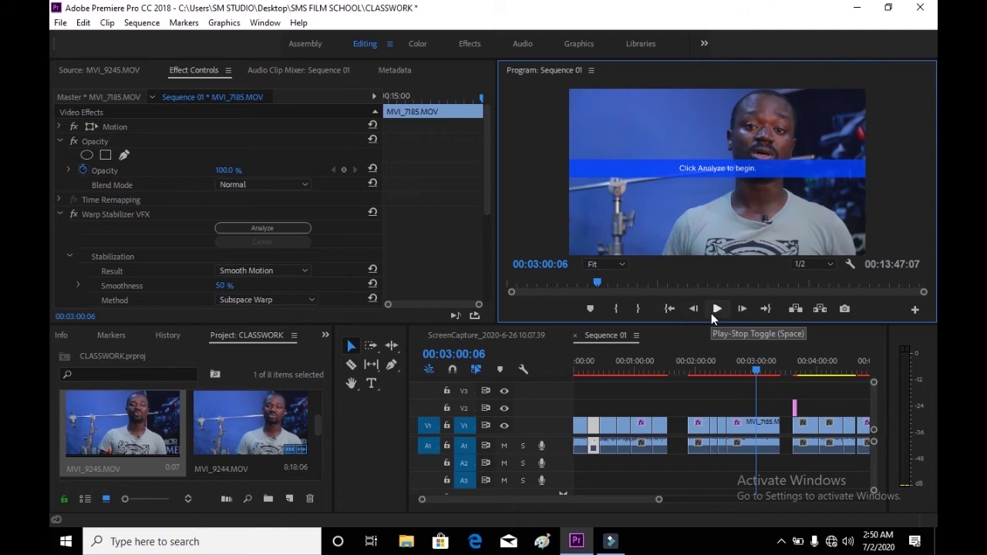
Play and stop the sequence from 00:03:00:06, and move the playhead to 00:02:17:02 to toggle playback there.
{"action": "left_click", "coordinate": [711, 311]}
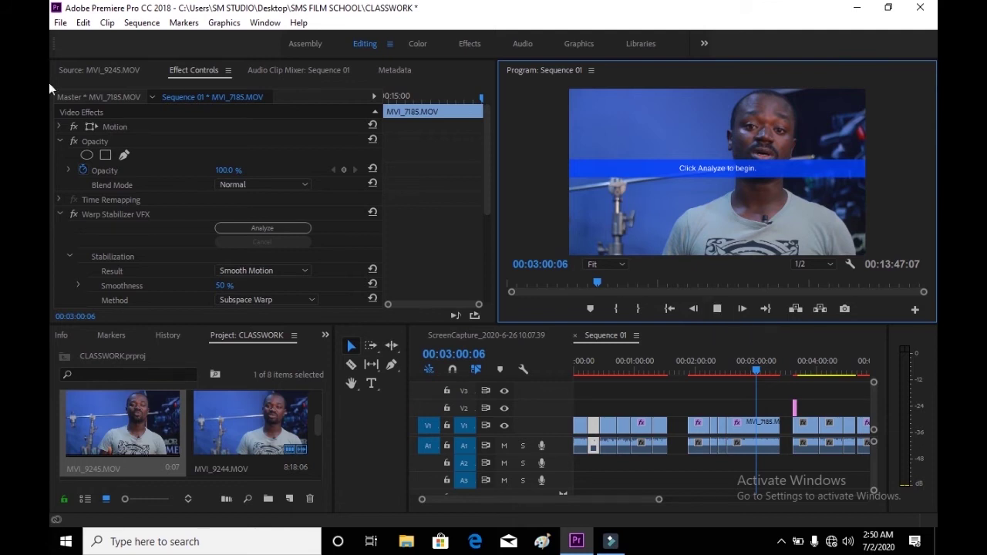
{"action": "left_click", "coordinate": [709, 309]}
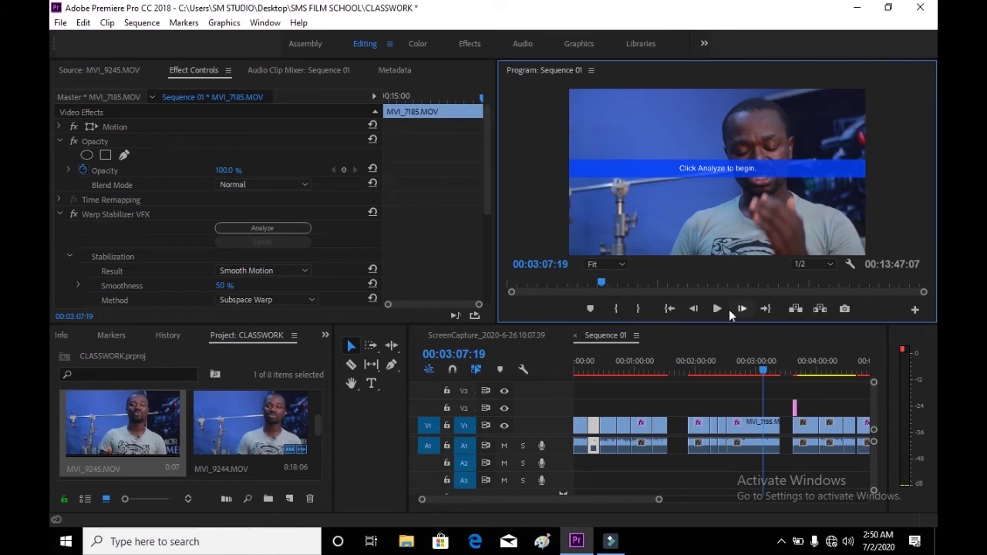
{"action": "left_click", "coordinate": [714, 369]}
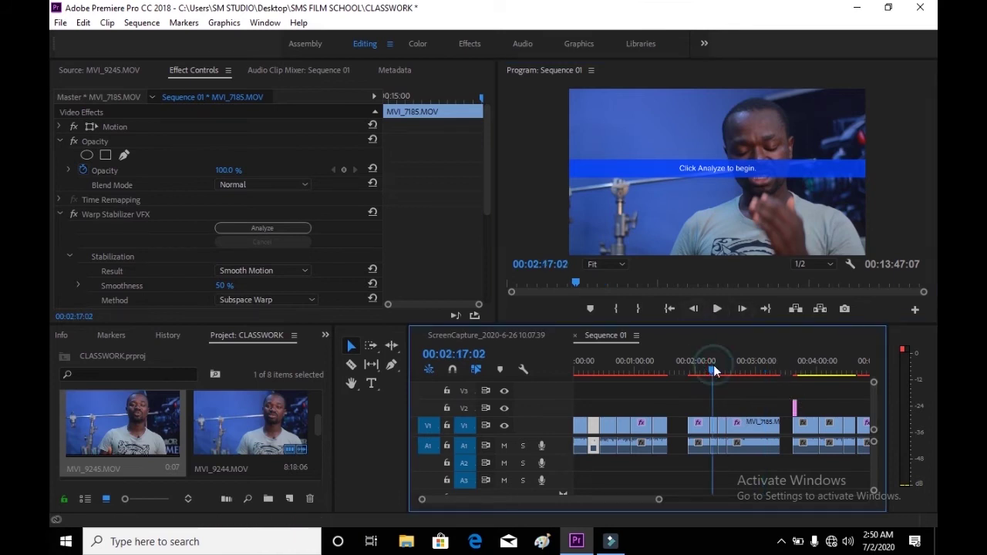
{"action": "key", "text": "space"}
{"action": "key", "text": "space"}
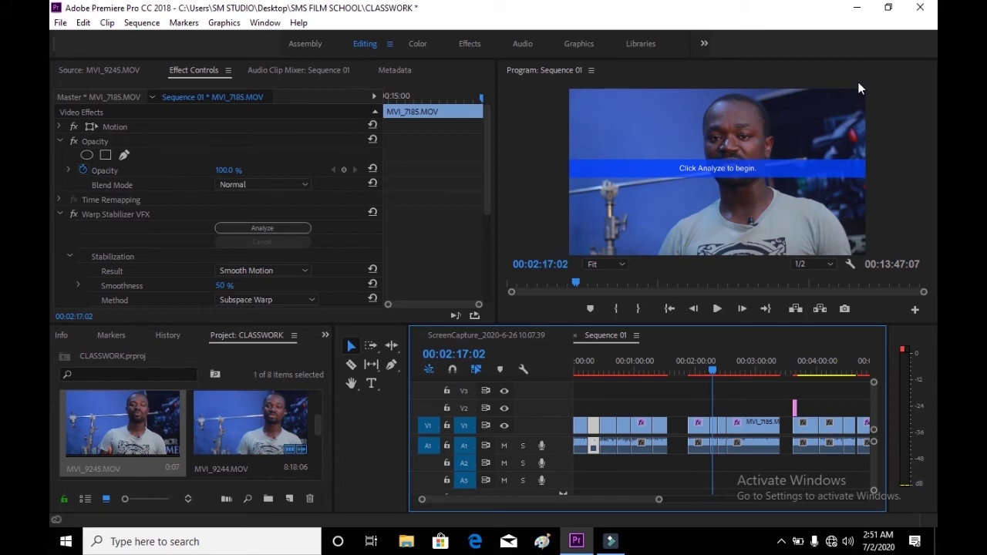
Close Premiere Pro and refresh the Windows desktop.
{"action": "left_click", "coordinate": [917, 8]}
{"action": "left_click", "coordinate": [493, 279]}
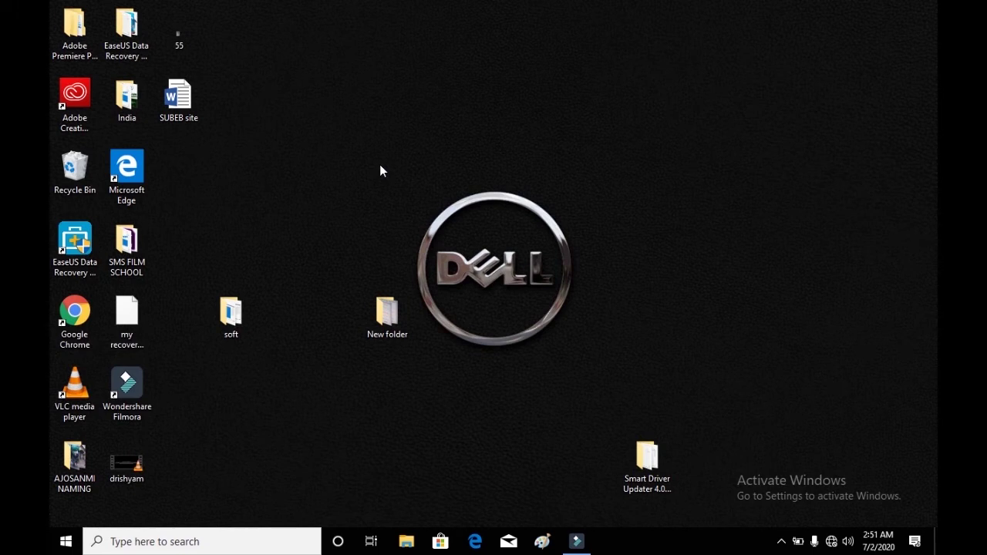
{"action": "right_click", "coordinate": [380, 166]}
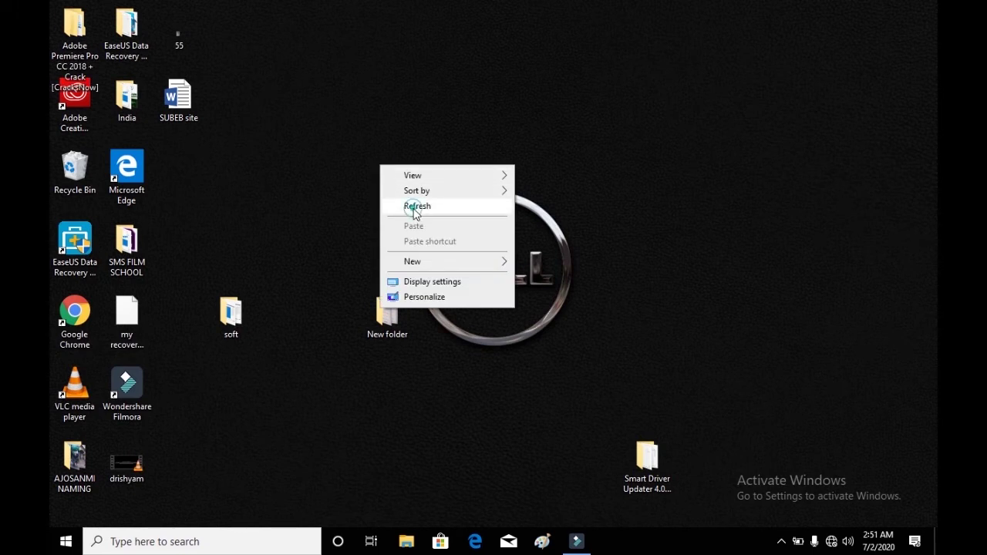
{"action": "left_click", "coordinate": [415, 209]}
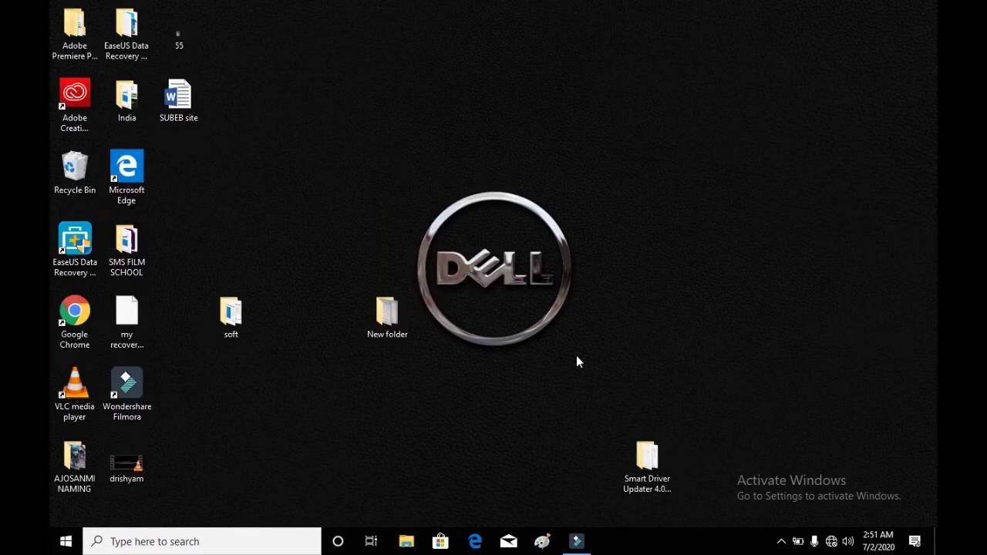
{"action": "left_click", "coordinate": [780, 544]}
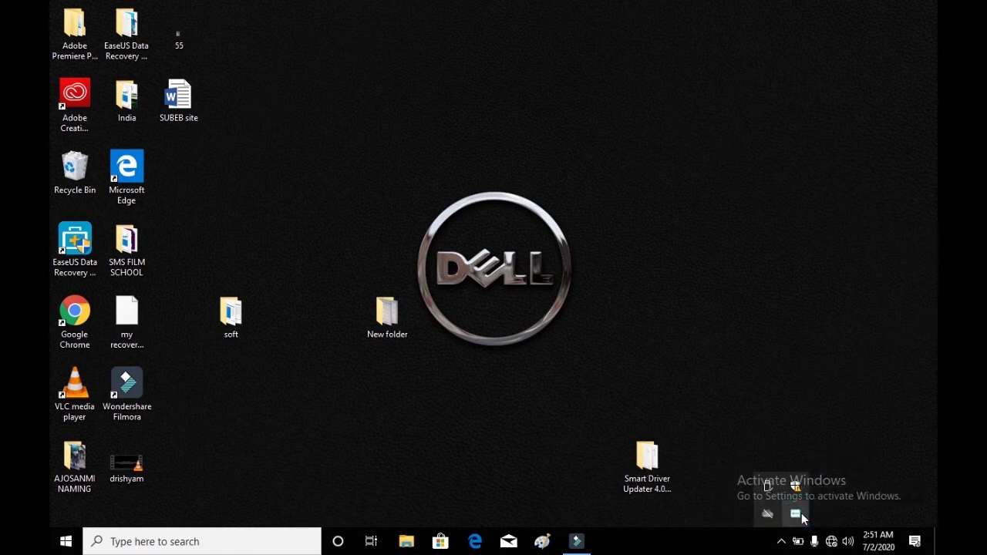
{"action": "right_click", "coordinate": [802, 516]}
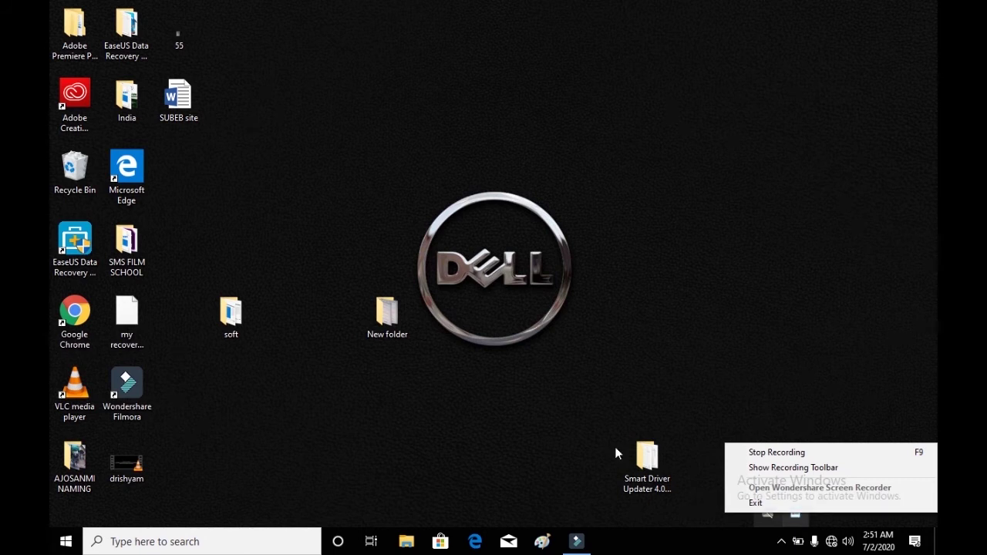
{"action": "left_click", "coordinate": [591, 435]}
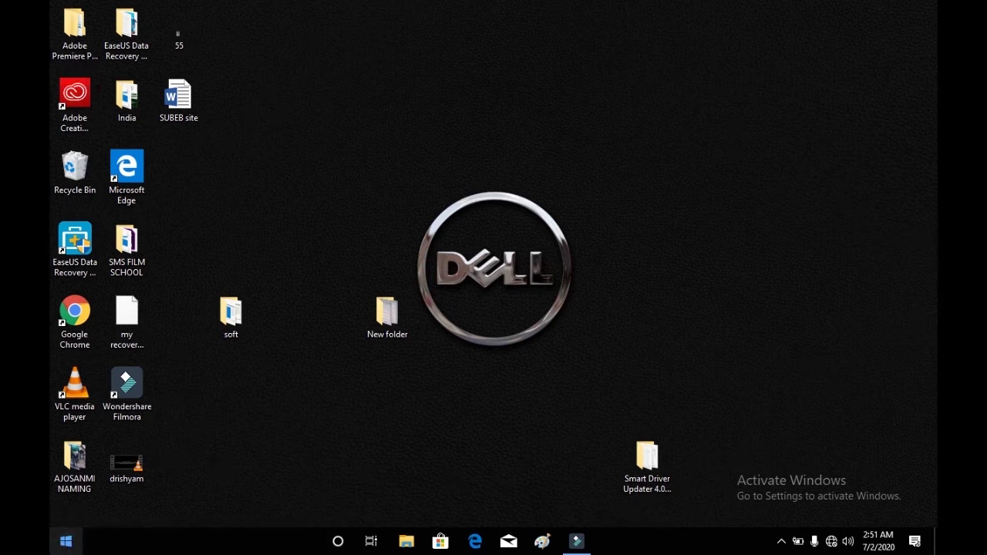
Launch Adobe Premiere Pro CC 2018 and start a new project.
{"action": "left_click", "coordinate": [65, 541]}
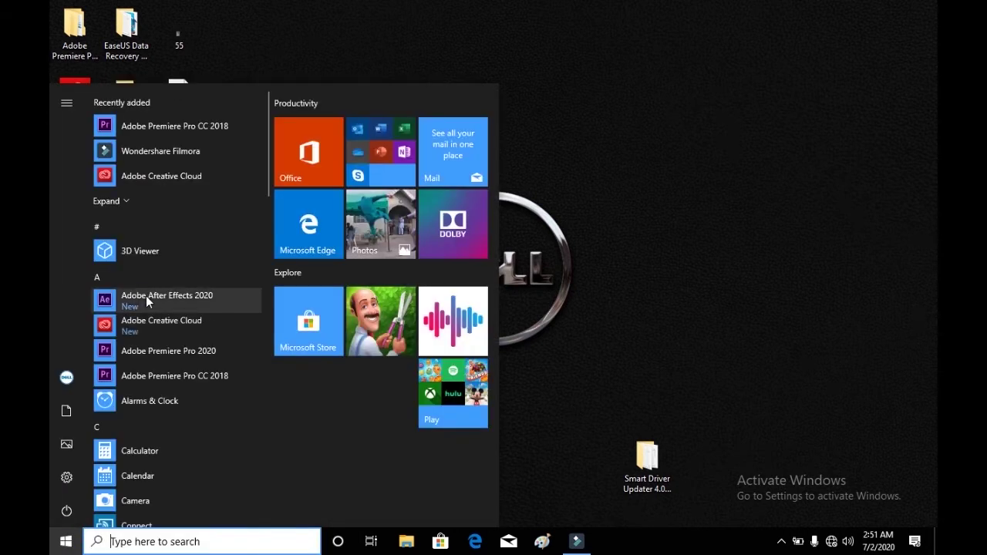
{"action": "left_click", "coordinate": [199, 380]}
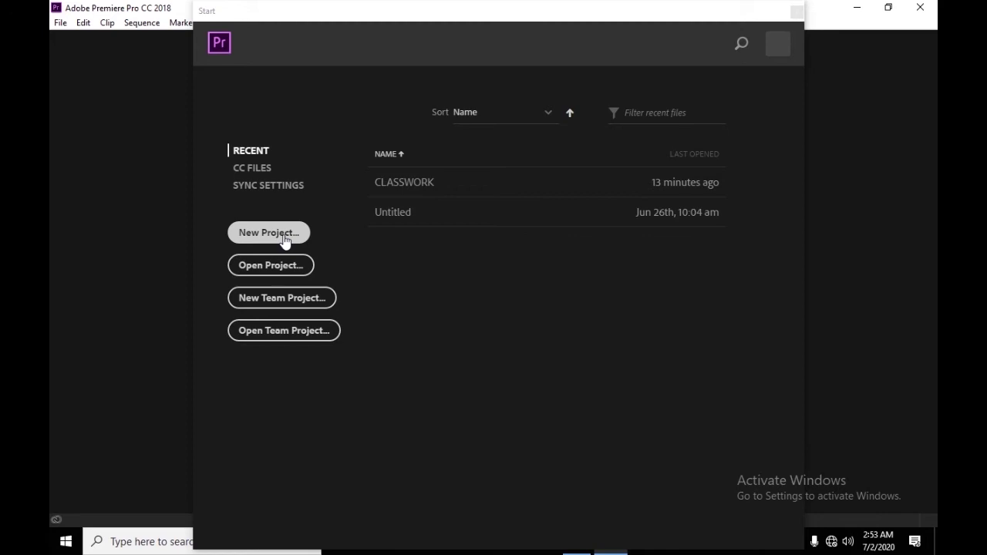
{"action": "left_click", "coordinate": [284, 240]}
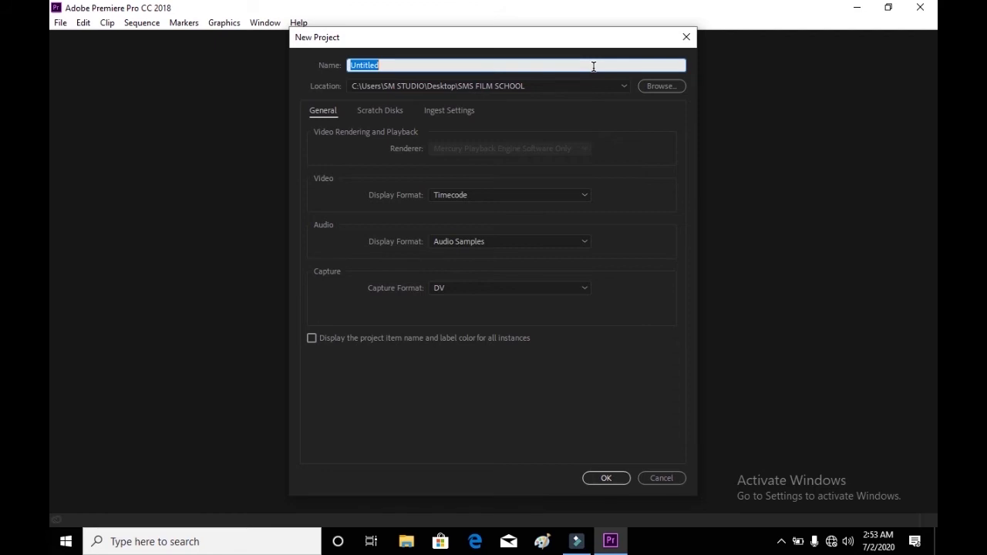
Name the new project "EDITING TUTORIAL".
{"action": "type", "text": "EDITINT"}
{"action": "key", "text": "BackSpace"}
{"action": "type", "text": "G TUTORI"}
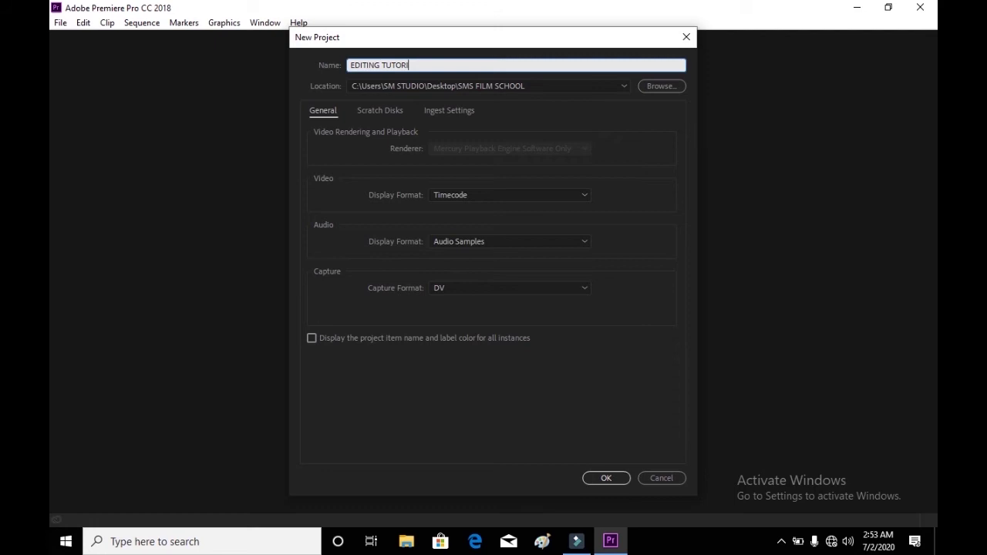
{"action": "type", "text": "AL"}
Choose the SMS FILM SCHOOL folder on the Desktop as the new project's save location.
{"action": "left_click", "coordinate": [653, 88]}
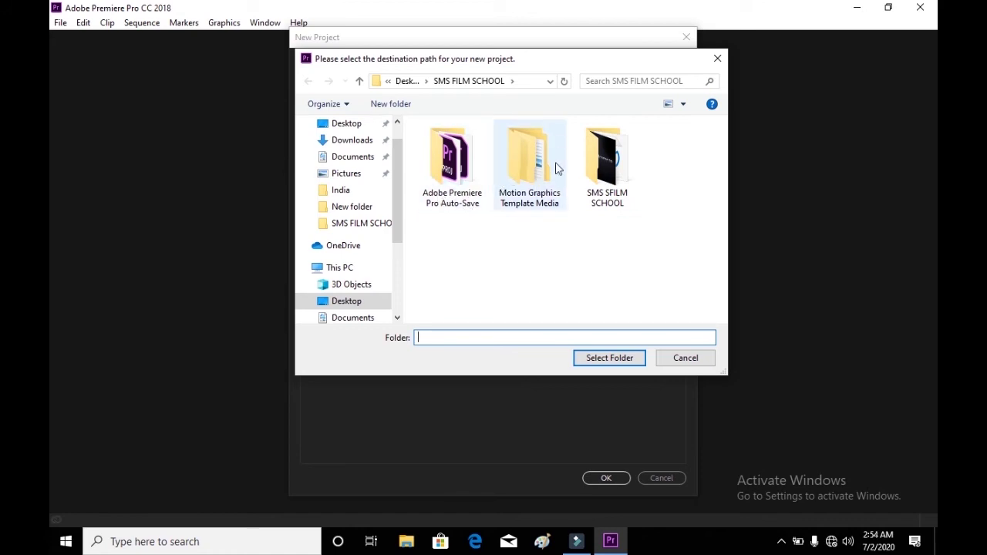
{"action": "left_click", "coordinate": [353, 128]}
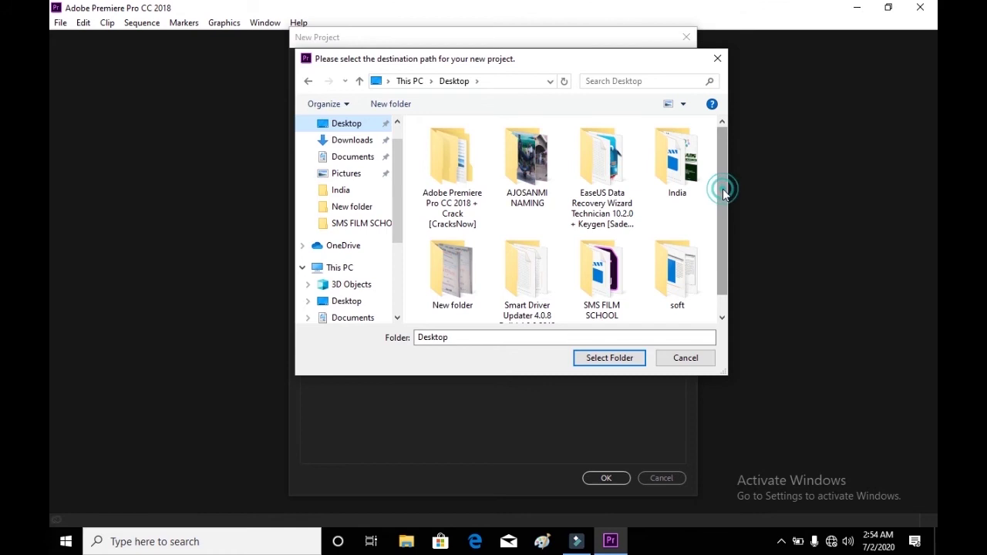
{"action": "left_click_drag", "start_coordinate": [723, 189], "coordinate": [729, 227]}
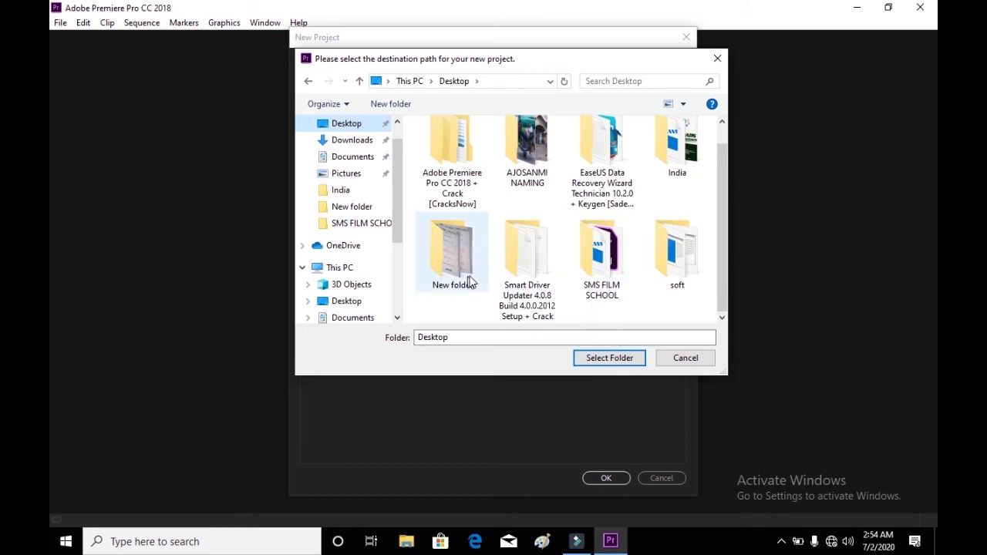
{"action": "left_click", "coordinate": [570, 274]}
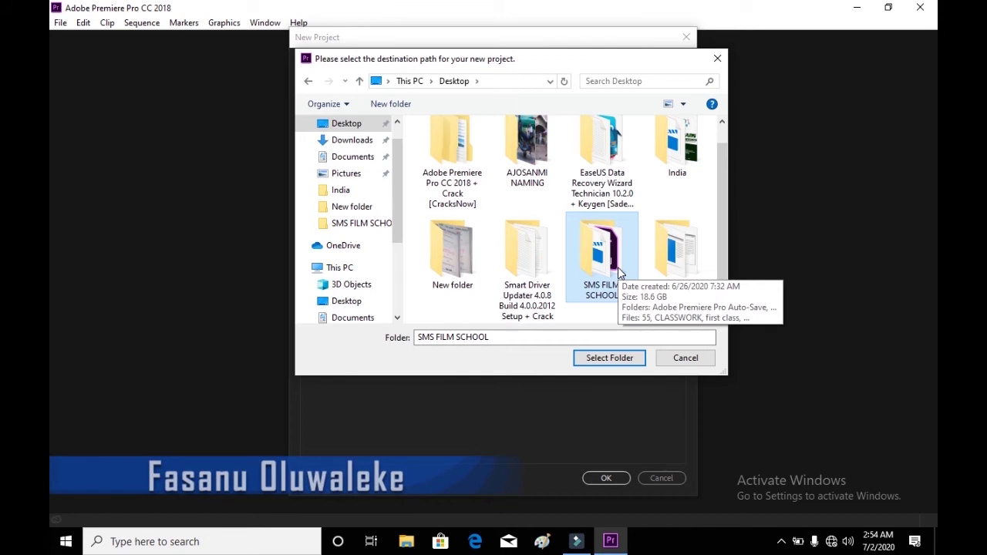
{"action": "left_click", "coordinate": [615, 172]}
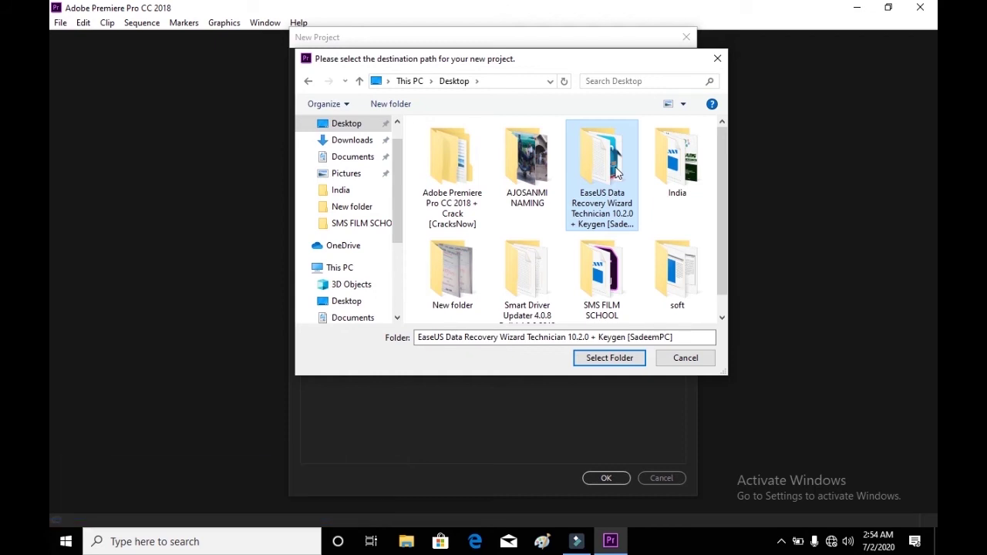
{"action": "left_click", "coordinate": [607, 289]}
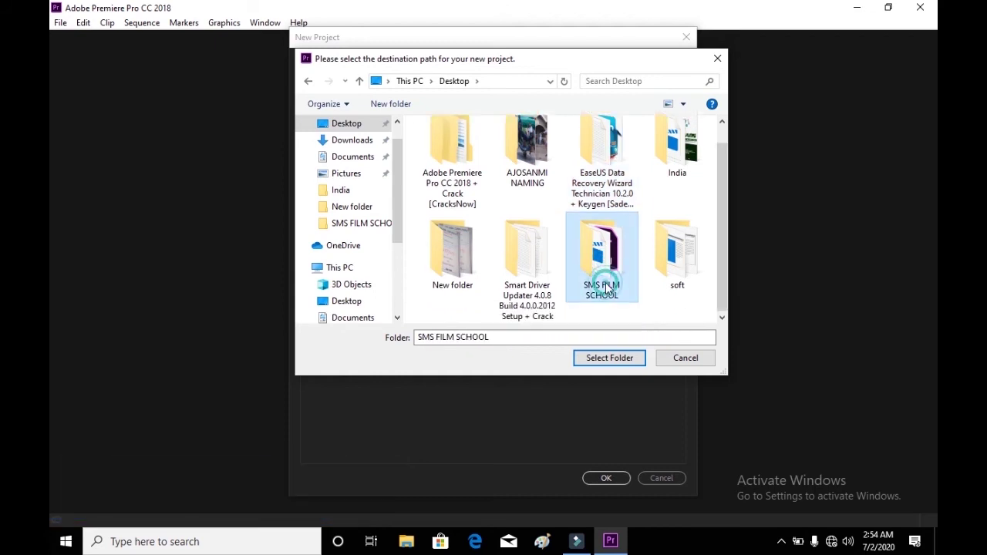
{"action": "left_click", "coordinate": [606, 359]}
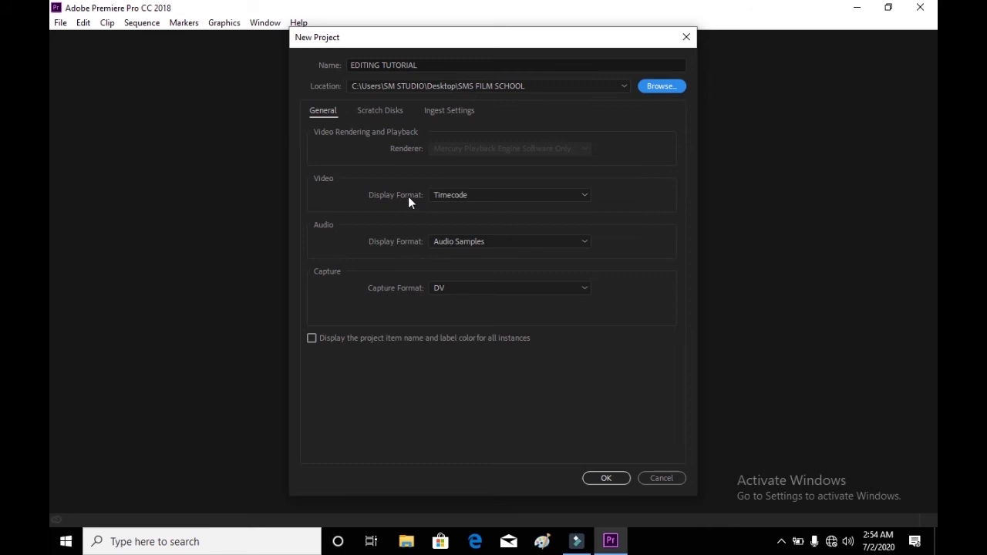
Review the available video and audio display formats for the new project without changing either one.
{"action": "left_click", "coordinate": [496, 194]}
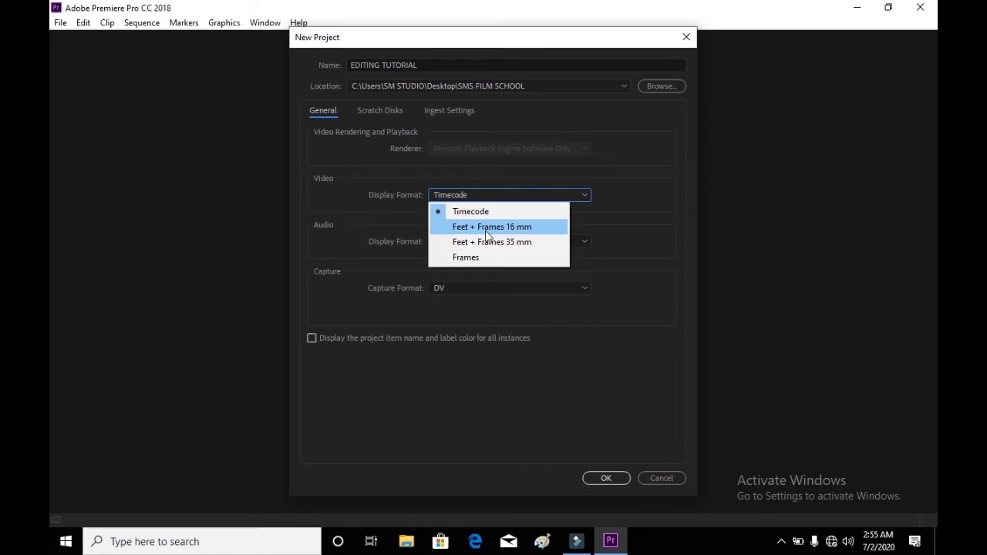
{"action": "left_click", "coordinate": [358, 203]}
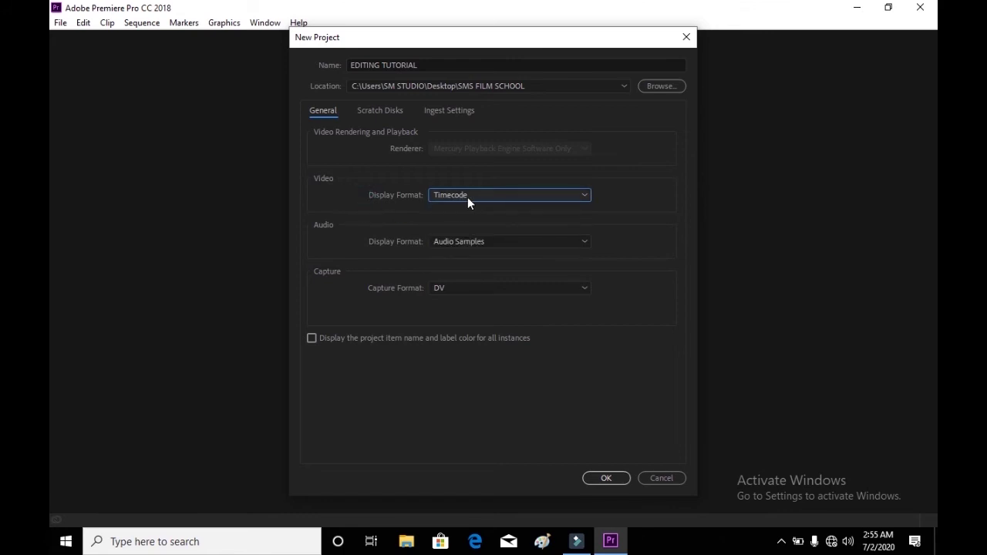
{"action": "left_click", "coordinate": [467, 197]}
{"action": "left_click", "coordinate": [331, 202]}
{"action": "left_click", "coordinate": [533, 201]}
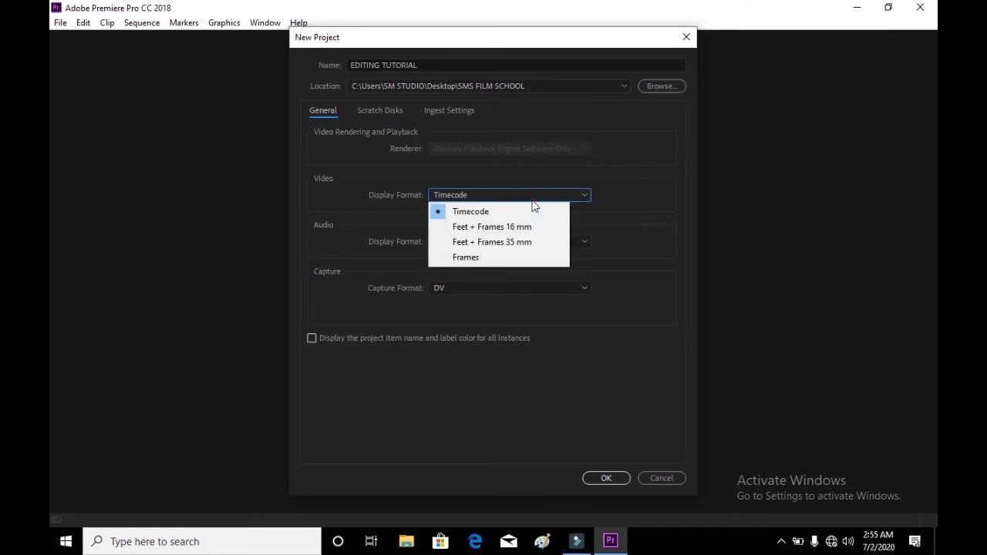
{"action": "left_click", "coordinate": [359, 182]}
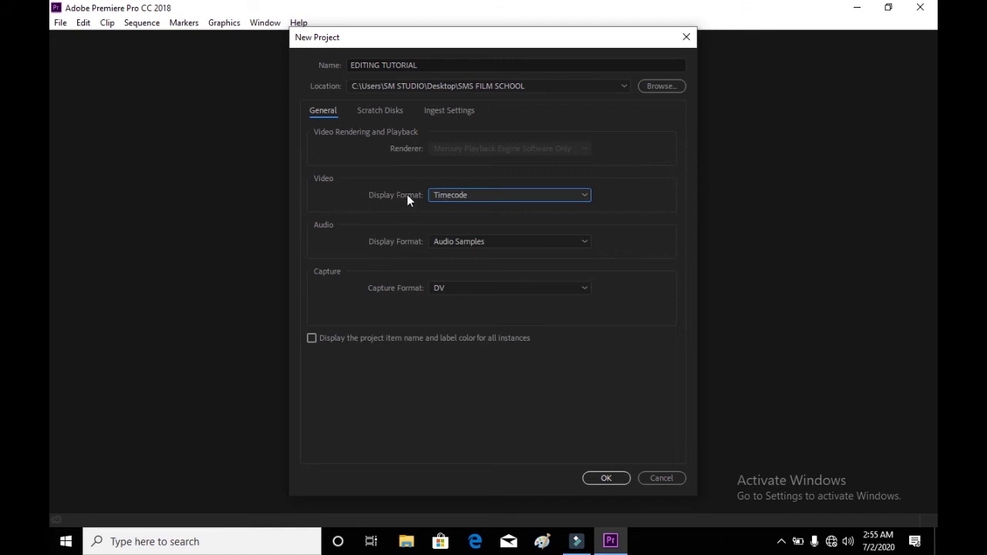
{"action": "left_click", "coordinate": [434, 198]}
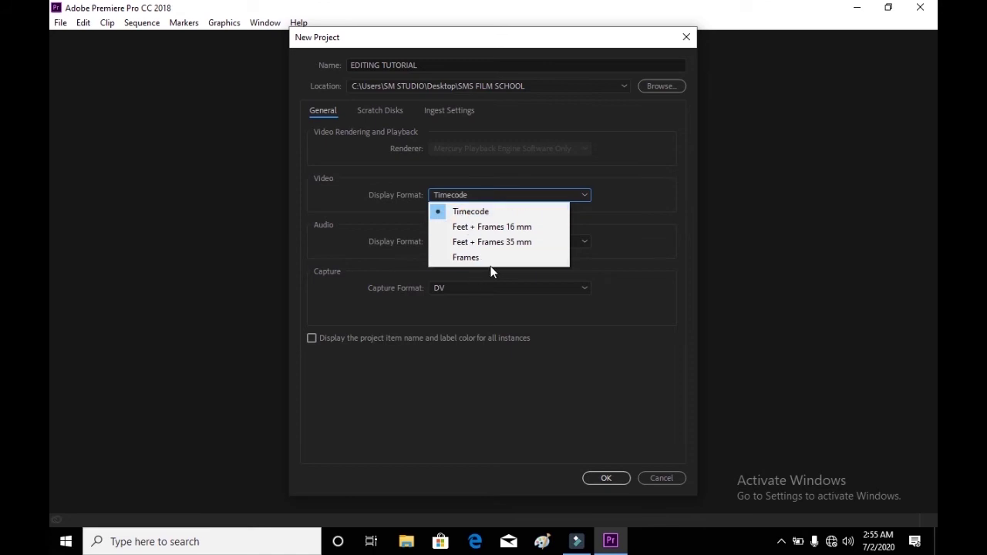
{"action": "left_click", "coordinate": [374, 199]}
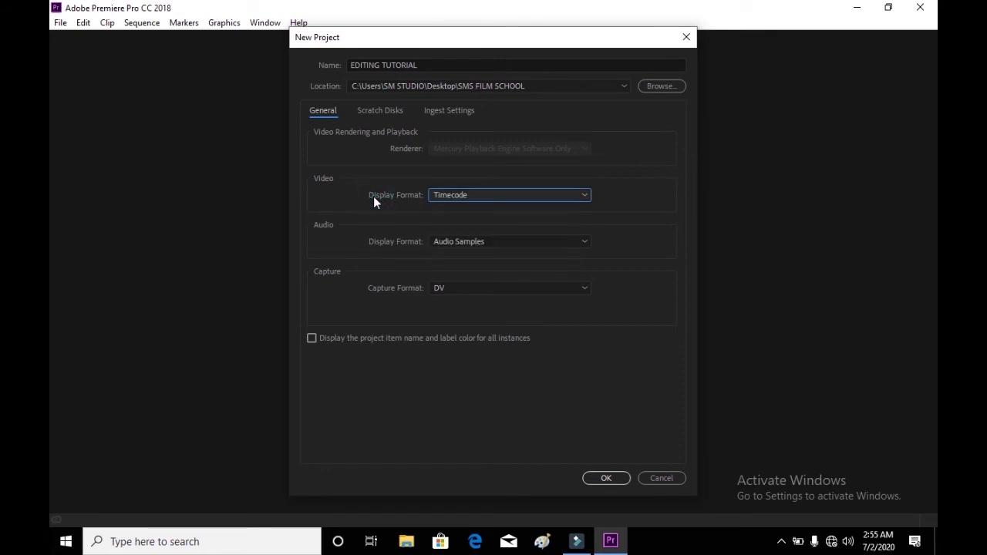
{"action": "left_click", "coordinate": [462, 242]}
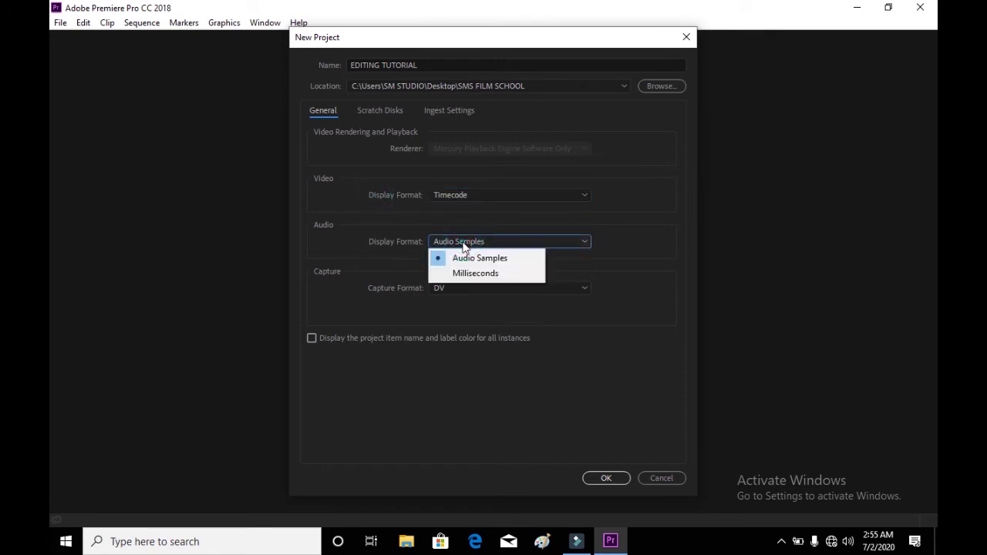
{"action": "left_click", "coordinate": [337, 233]}
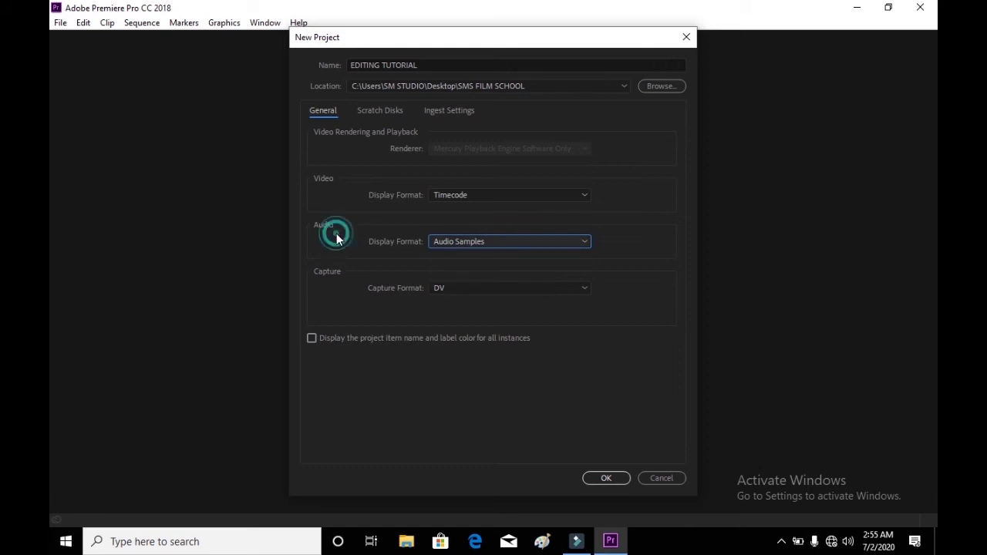
Set the capture format to HDV and create the project.
{"action": "left_click", "coordinate": [486, 289]}
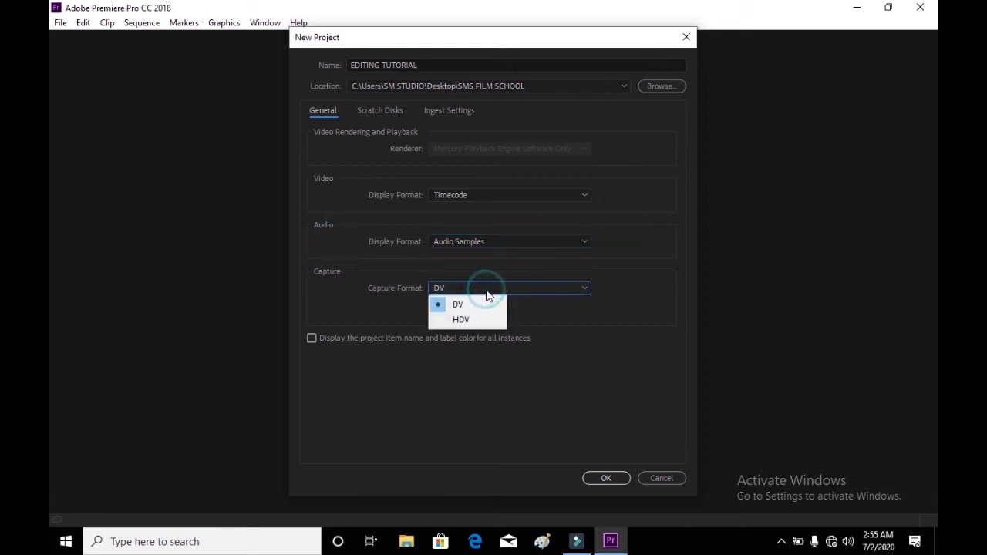
{"action": "left_click", "coordinate": [461, 324]}
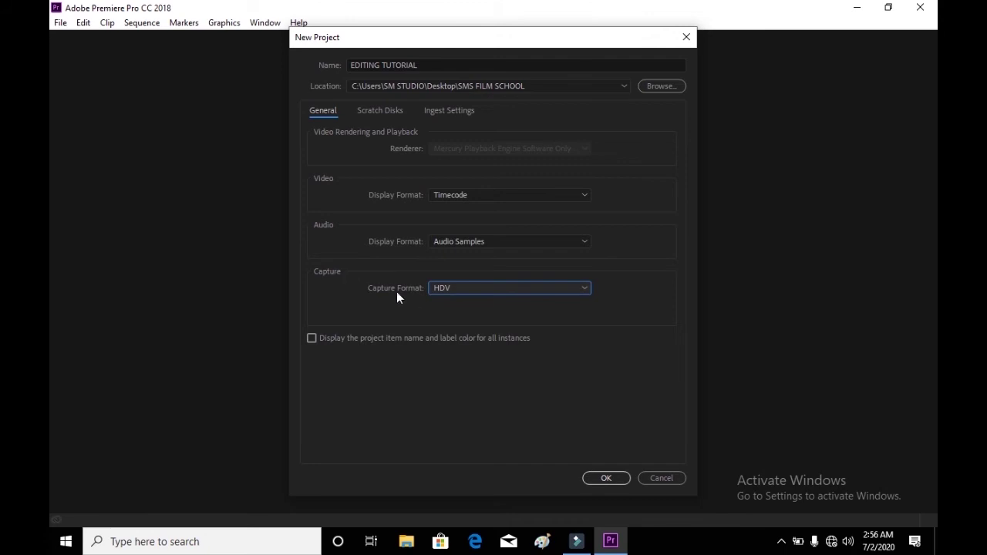
{"action": "left_click", "coordinate": [368, 289]}
{"action": "left_click", "coordinate": [606, 477]}
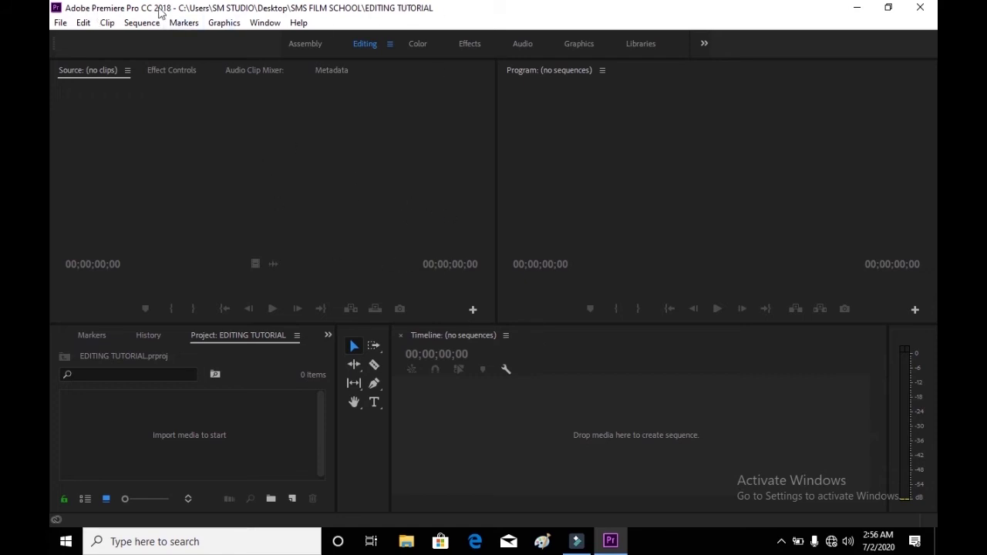
Switch from Premiere Pro to the Windows desktop and refresh it.
{"action": "left_click", "coordinate": [296, 10]}
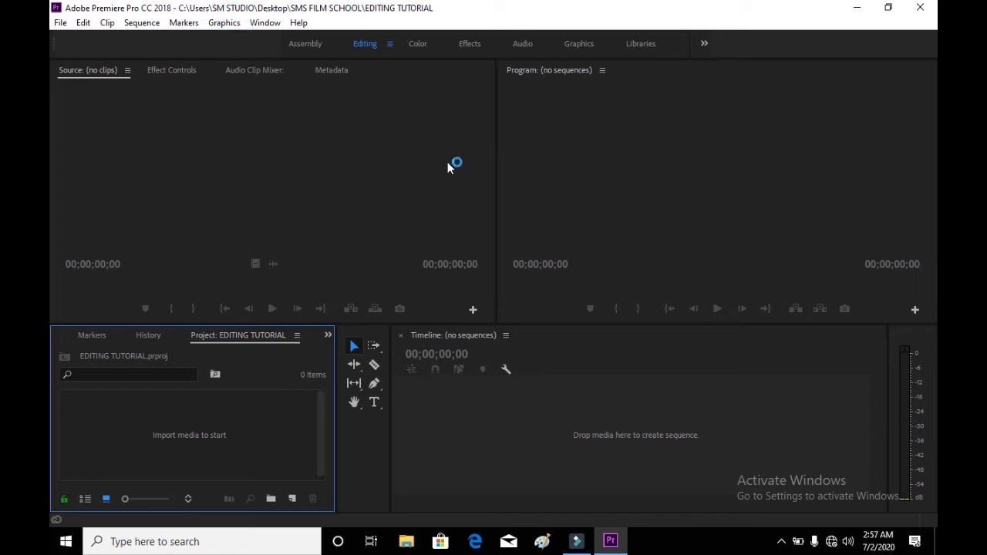
{"action": "right_click", "coordinate": [690, 542]}
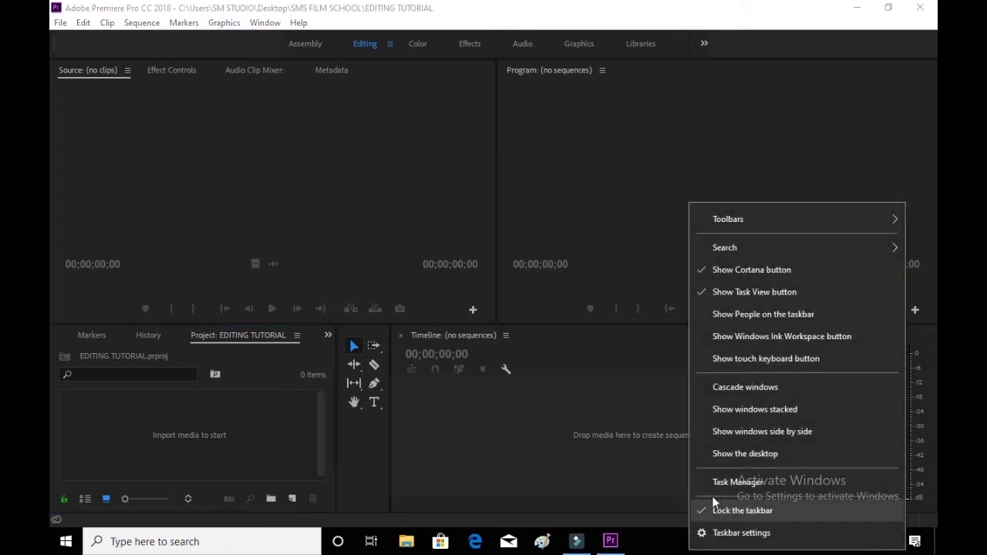
{"action": "left_click", "coordinate": [734, 463]}
{"action": "right_click", "coordinate": [642, 237]}
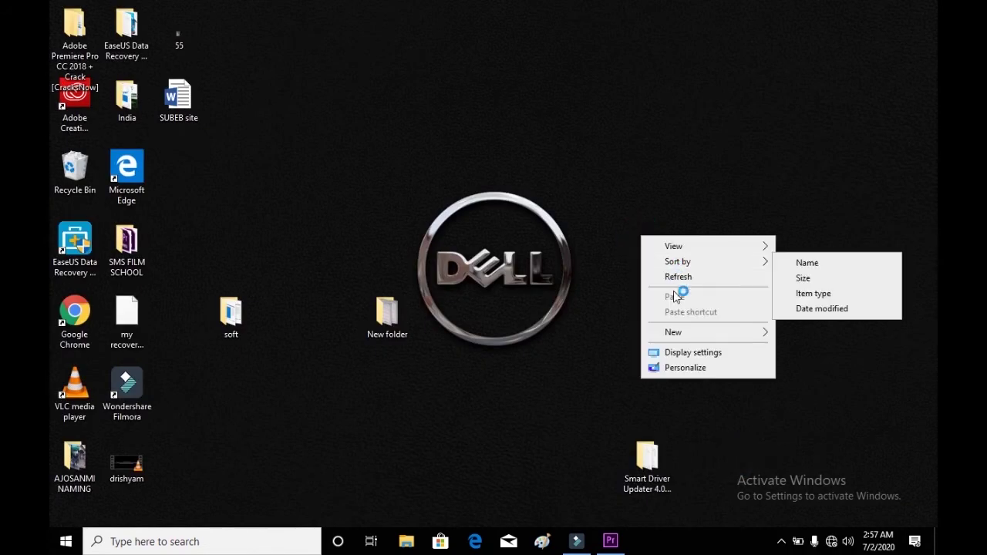
{"action": "left_click", "coordinate": [679, 277]}
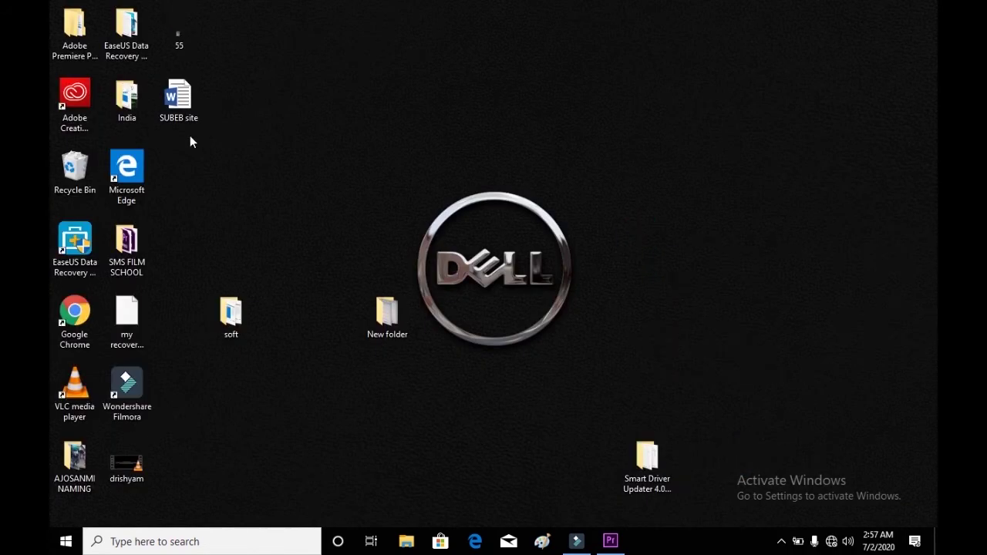
Locate the EDITING TUTORIAL project file in the desktop's SMS FILM SCHOOL folder and switch back to Premiere Pro.
{"action": "double_click", "coordinate": [136, 266]}
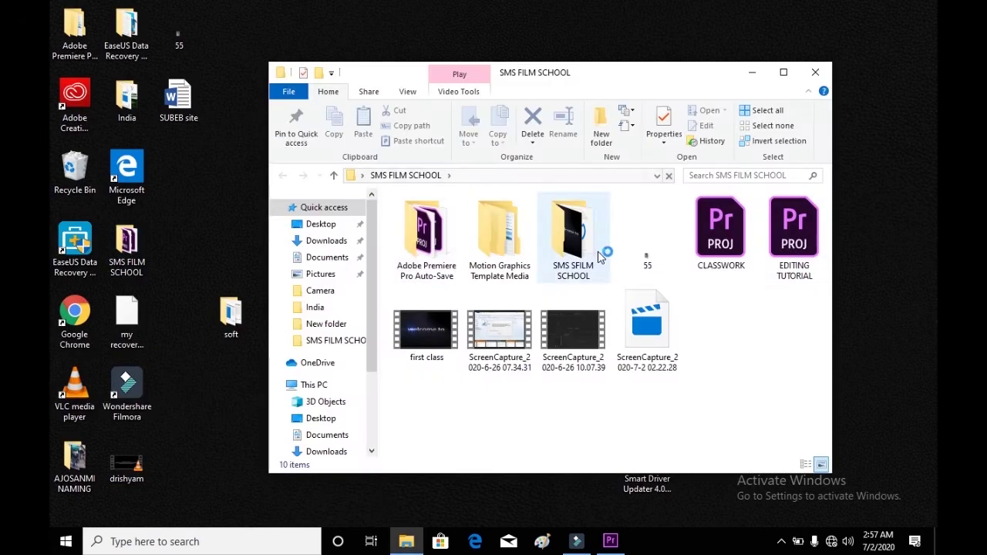
{"action": "double_click", "coordinate": [799, 257]}
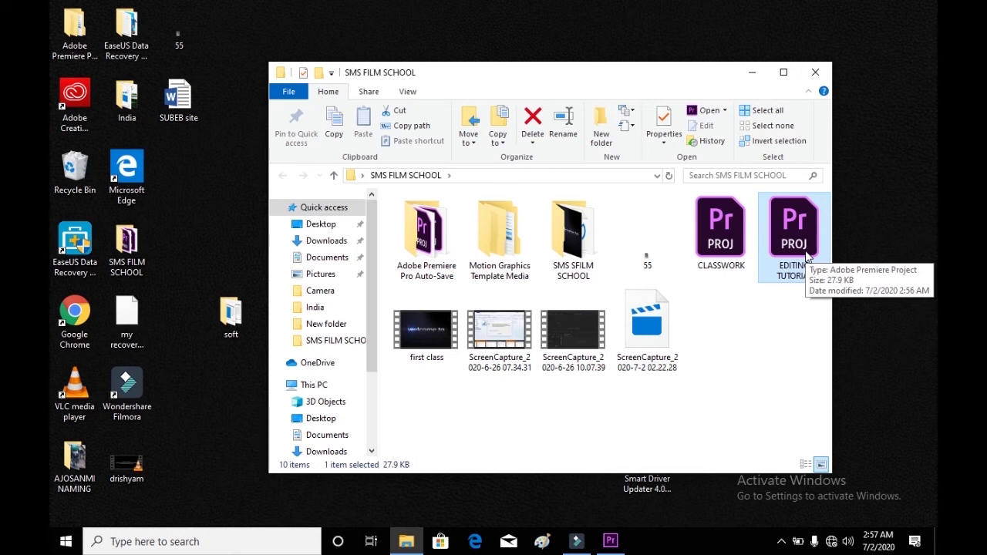
{"action": "left_click", "coordinate": [613, 544]}
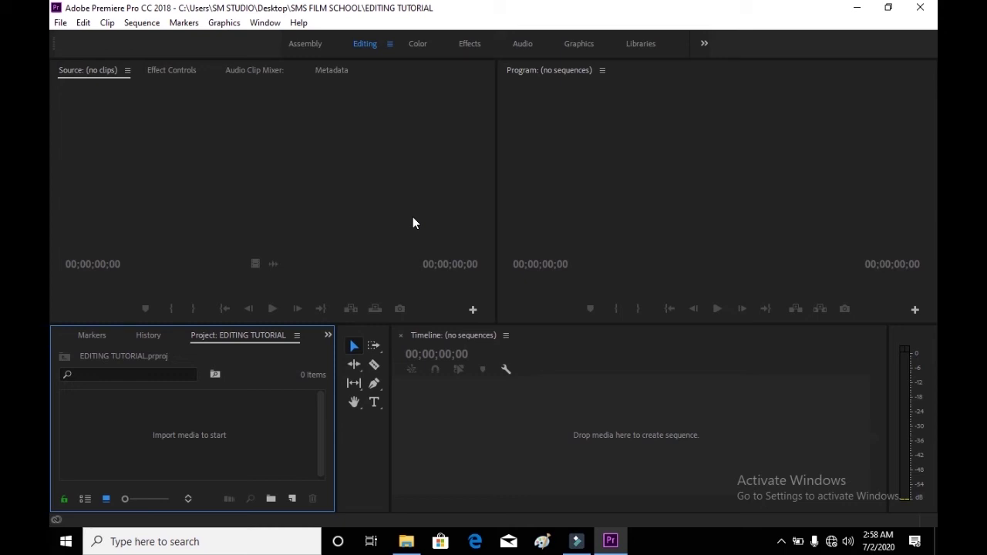
{"action": "left_click", "coordinate": [412, 219]}
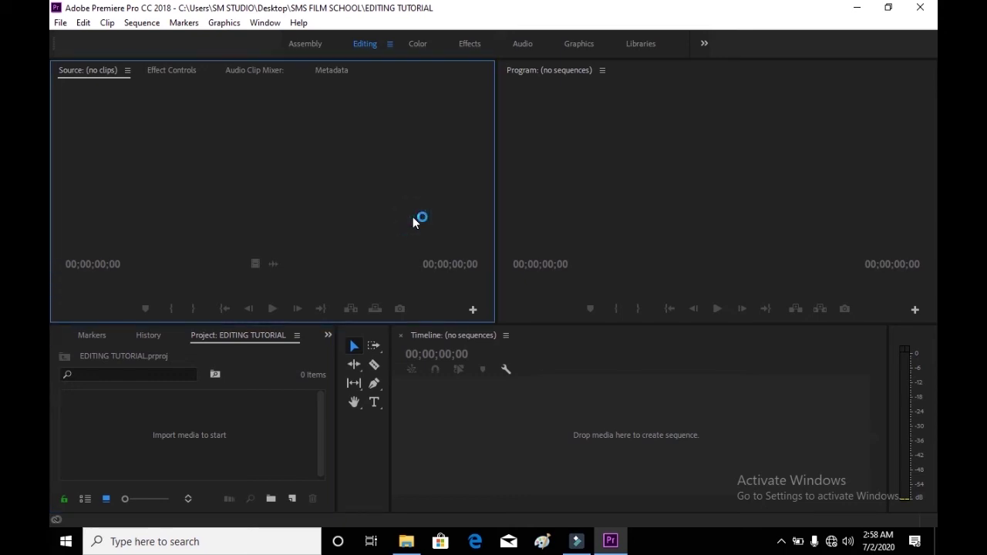
{"action": "left_click", "coordinate": [530, 191]}
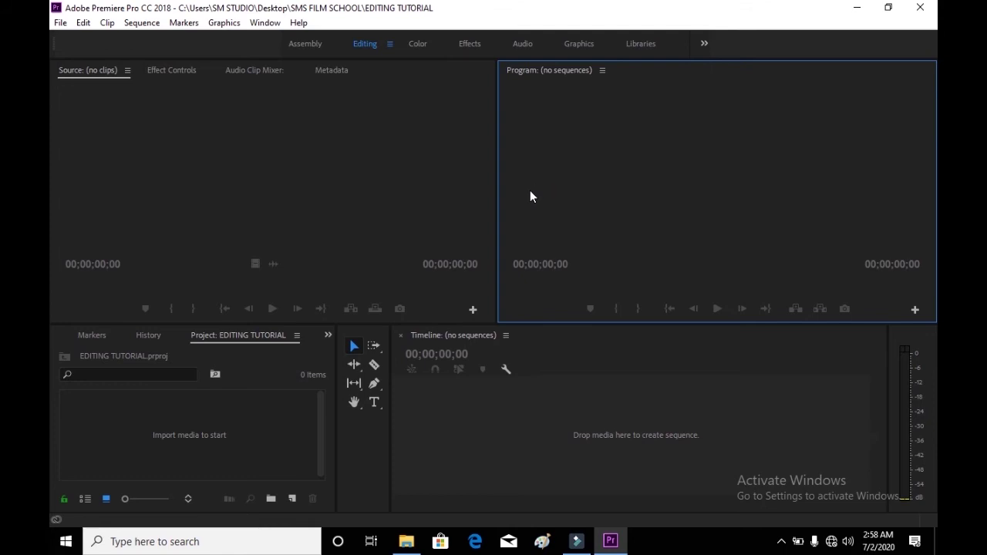
{"action": "left_click", "coordinate": [313, 171]}
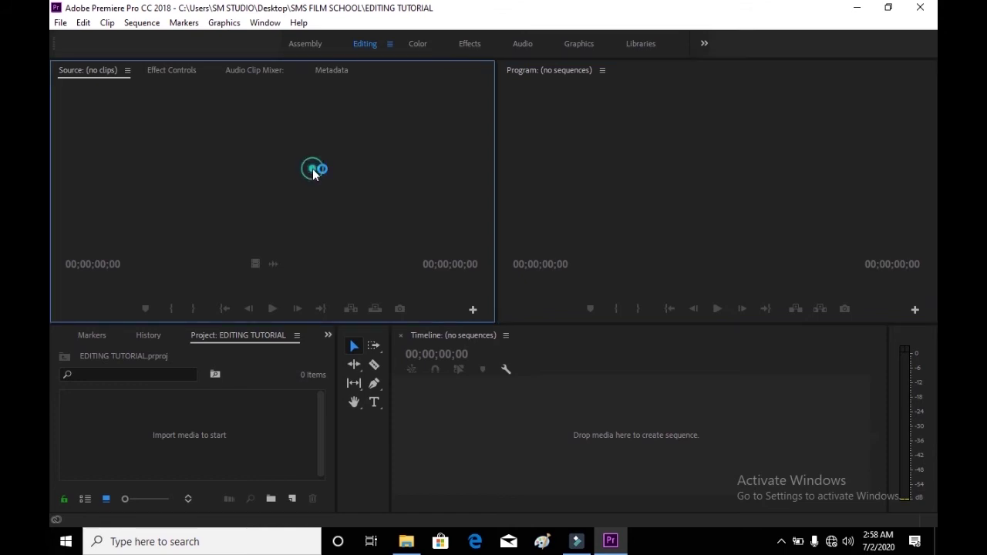
{"action": "left_click", "coordinate": [379, 330]}
{"action": "left_click", "coordinate": [147, 22]}
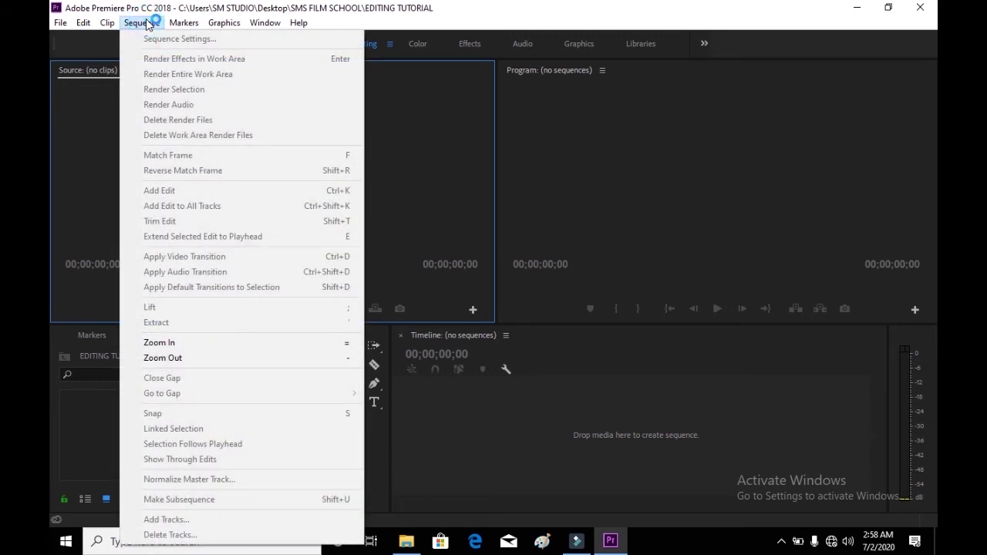
{"action": "left_click", "coordinate": [483, 173]}
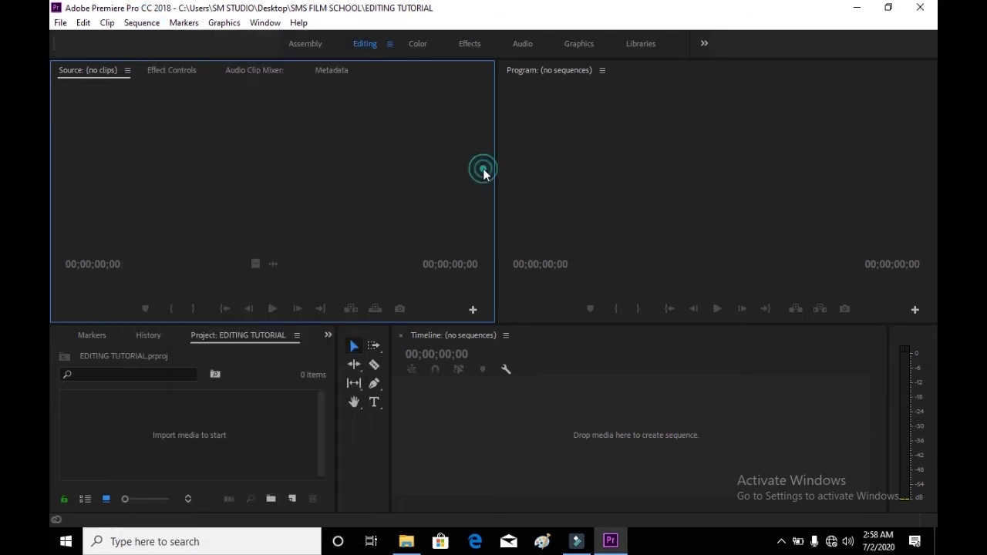
{"action": "left_click", "coordinate": [248, 455]}
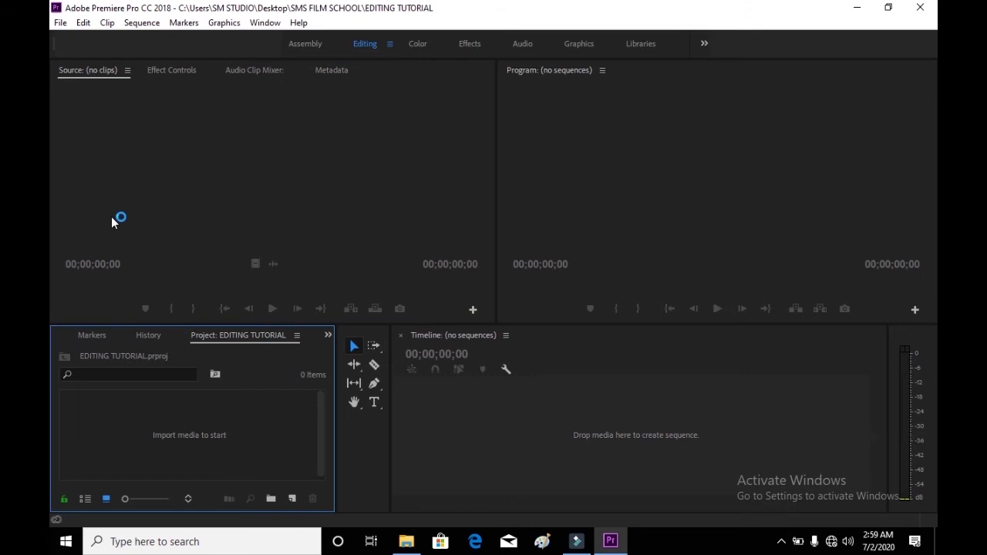
{"action": "left_click", "coordinate": [59, 23]}
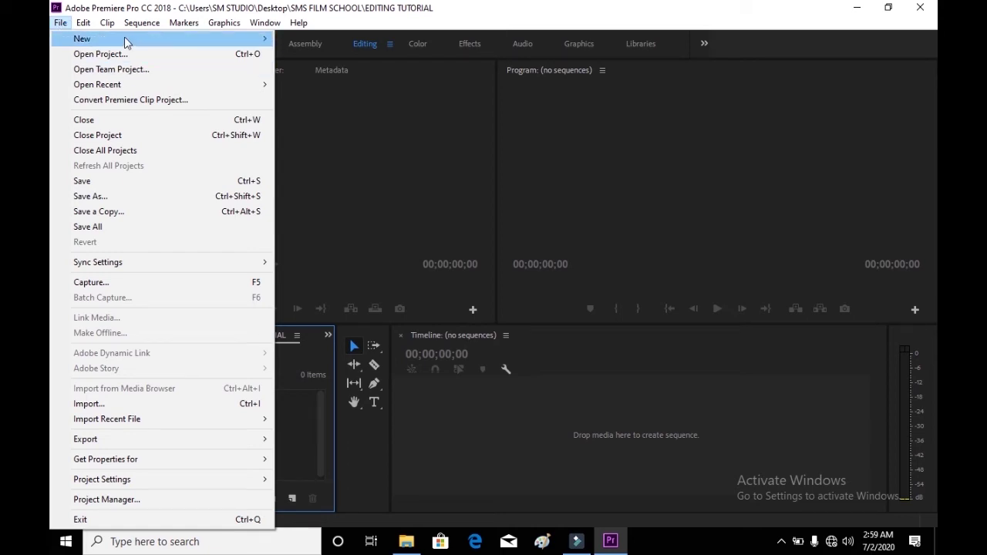
{"action": "mouse_move", "coordinate": [127, 42]}
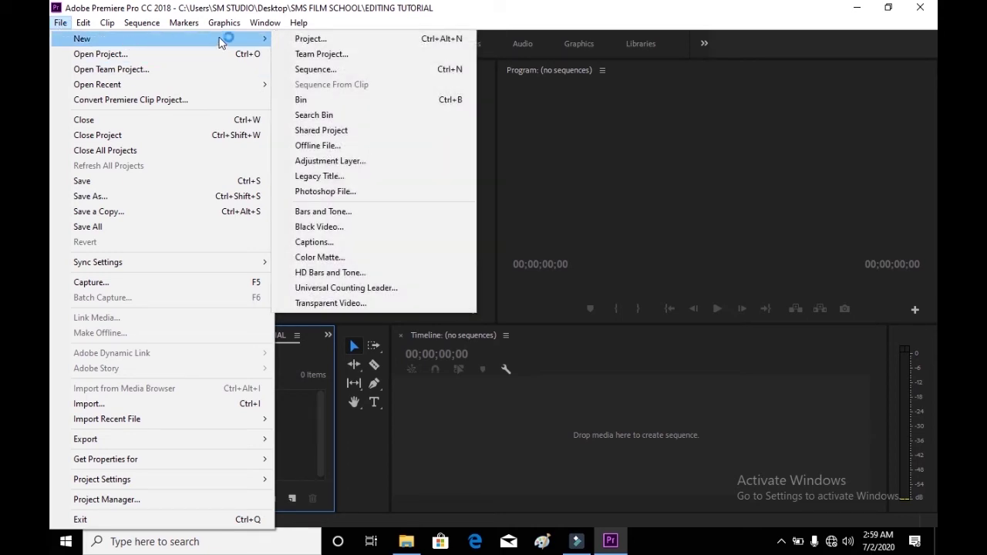
{"action": "left_click", "coordinate": [321, 72]}
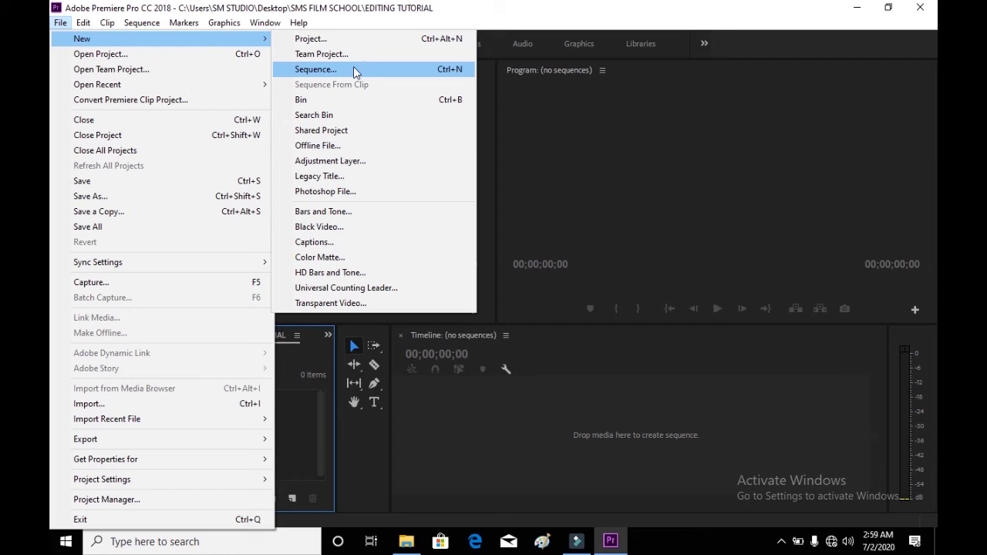
{"action": "left_click", "coordinate": [453, 71]}
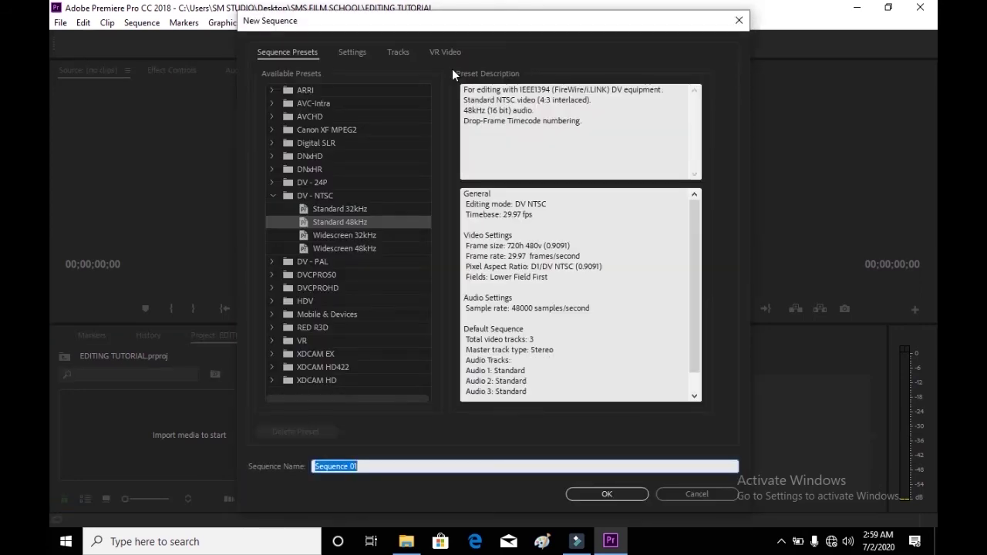
{"action": "left_click", "coordinate": [739, 20]}
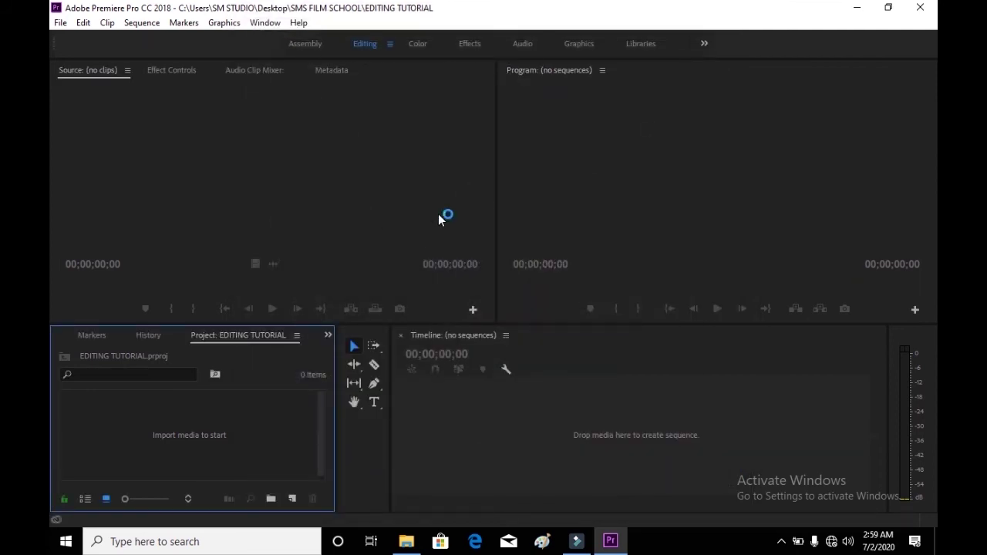
Start a new sequence, collapse the DV - NTSC presets, and look over camera preset folders such as RED R3D, AVCHD and XDCAM EX.
{"action": "key", "text": "ctrl+n"}
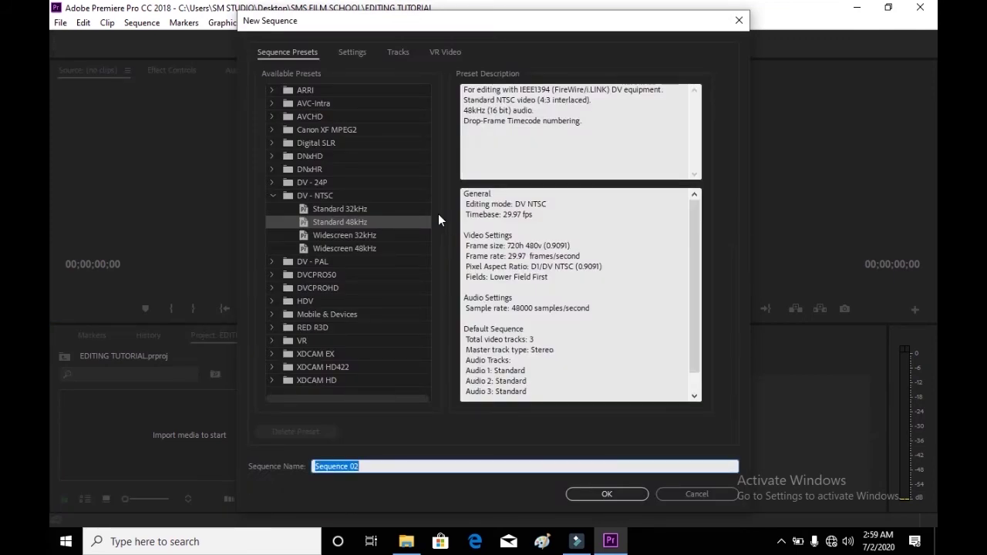
{"action": "left_click", "coordinate": [272, 196]}
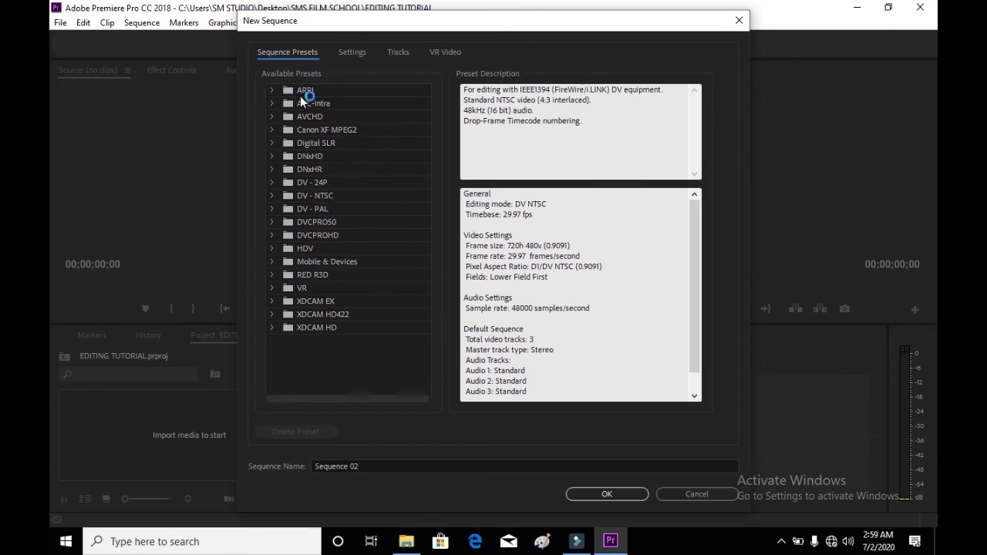
{"action": "left_click", "coordinate": [275, 143]}
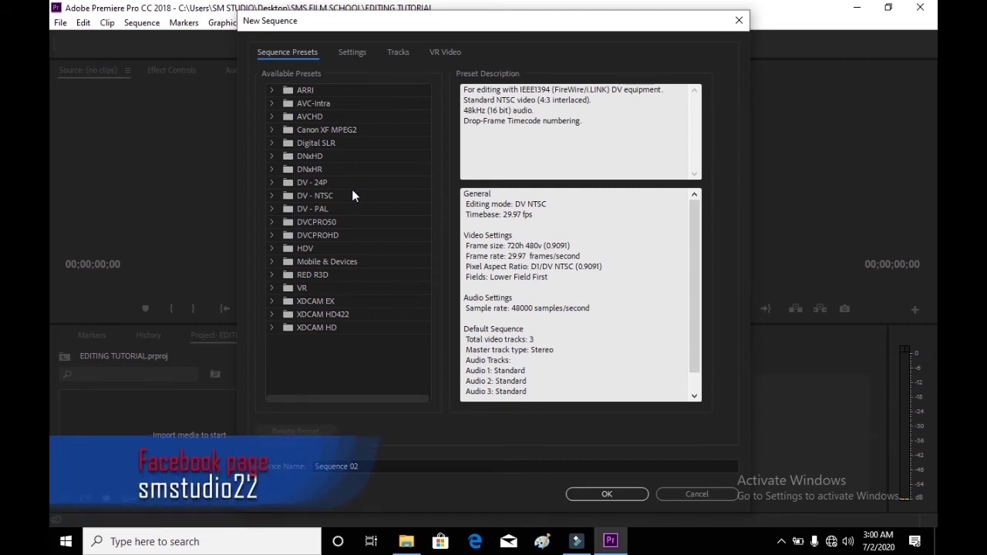
{"action": "left_click", "coordinate": [316, 277]}
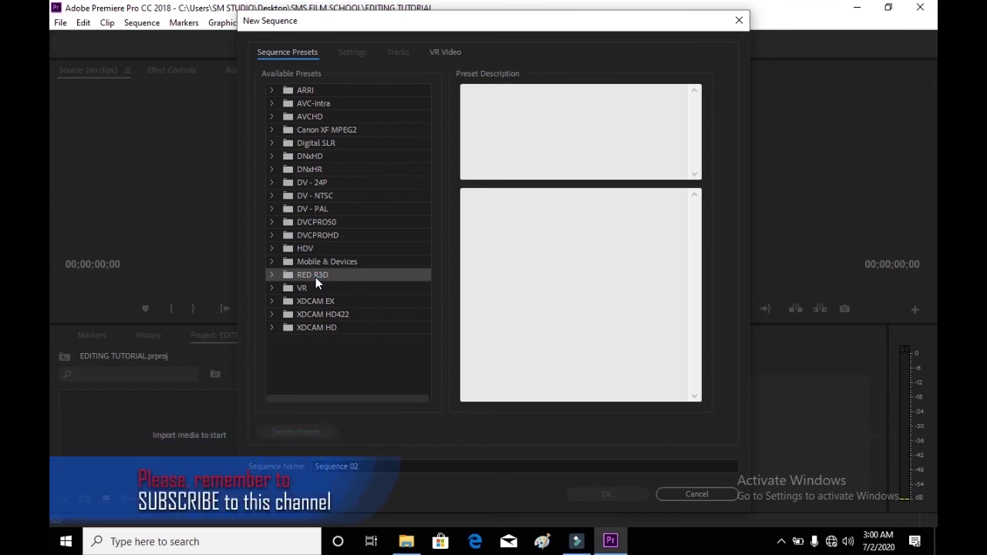
{"action": "left_click", "coordinate": [324, 276]}
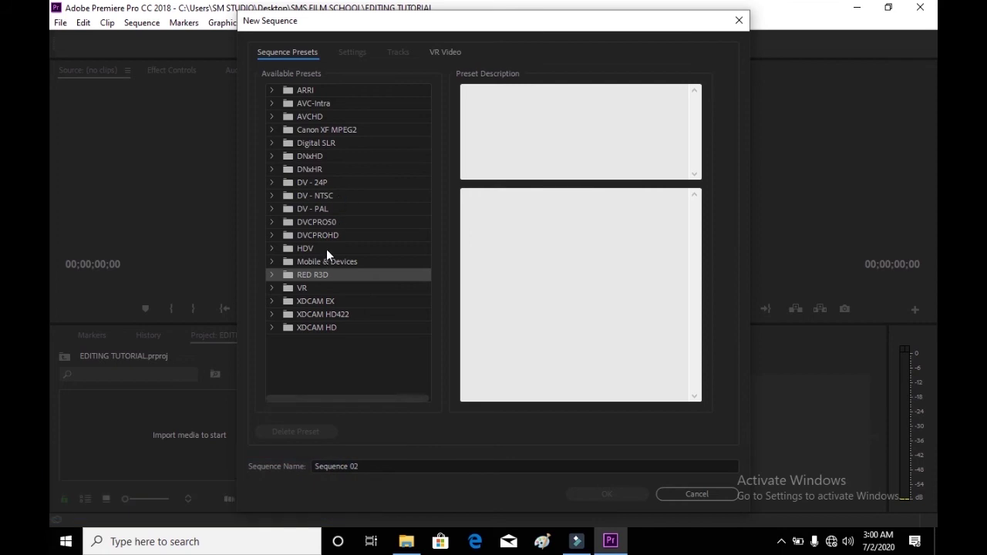
{"action": "left_click", "coordinate": [308, 144]}
{"action": "left_click", "coordinate": [307, 119]}
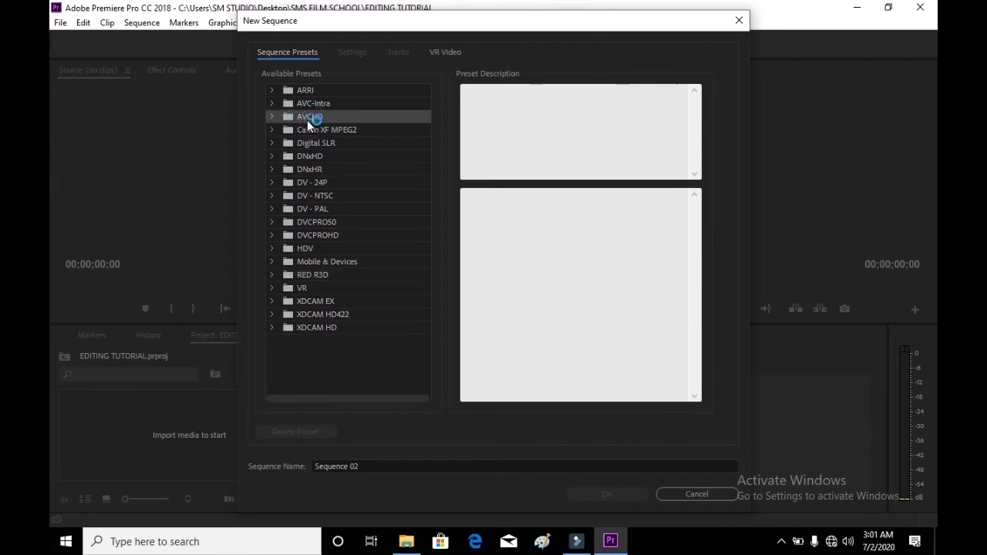
{"action": "left_click", "coordinate": [325, 306]}
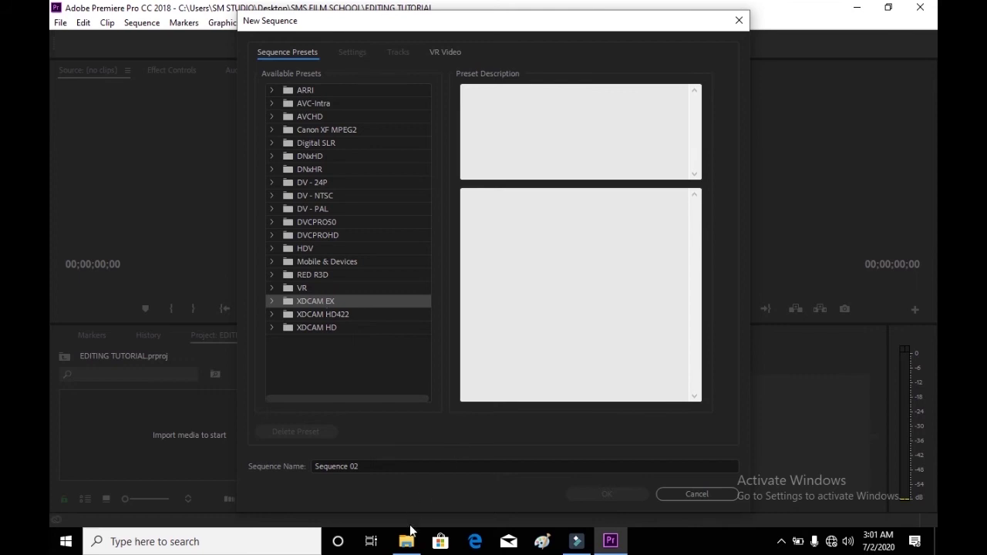
Look at the footage in the SMS SFILM SCHOOL folder, return to the new sequence settings, and expand the Digital SLR presets.
{"action": "mouse_move", "coordinate": [408, 545]}
{"action": "left_click", "coordinate": [407, 482]}
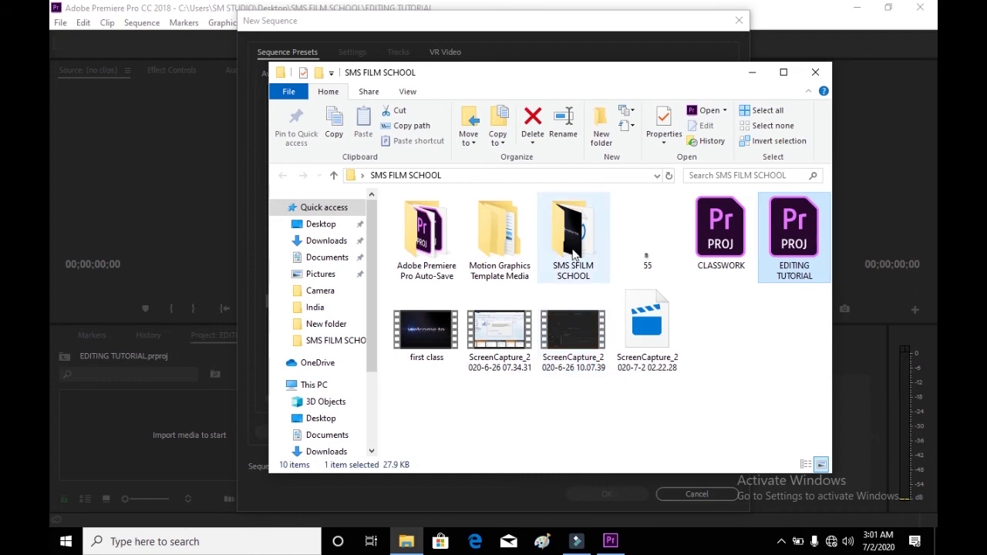
{"action": "double_click", "coordinate": [572, 254]}
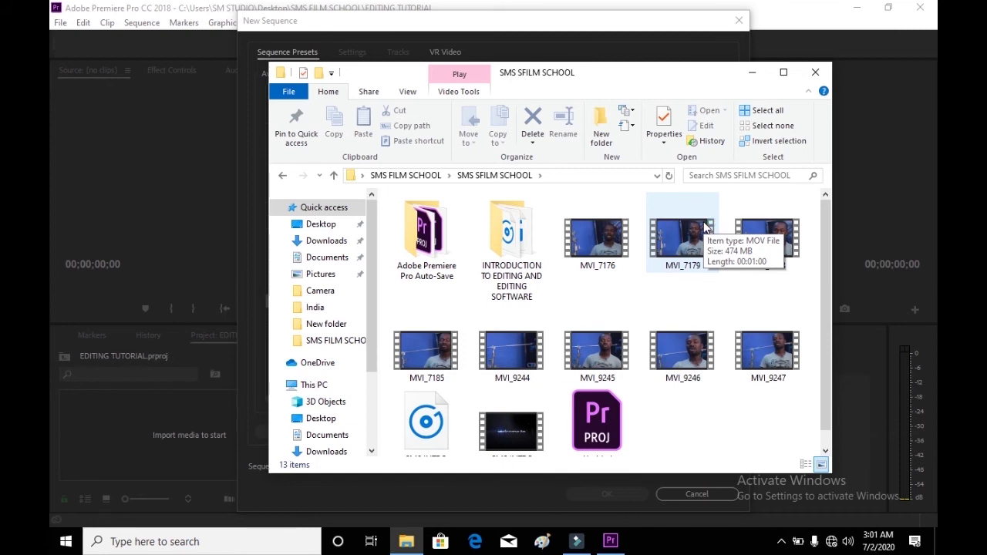
{"action": "left_click", "coordinate": [514, 481]}
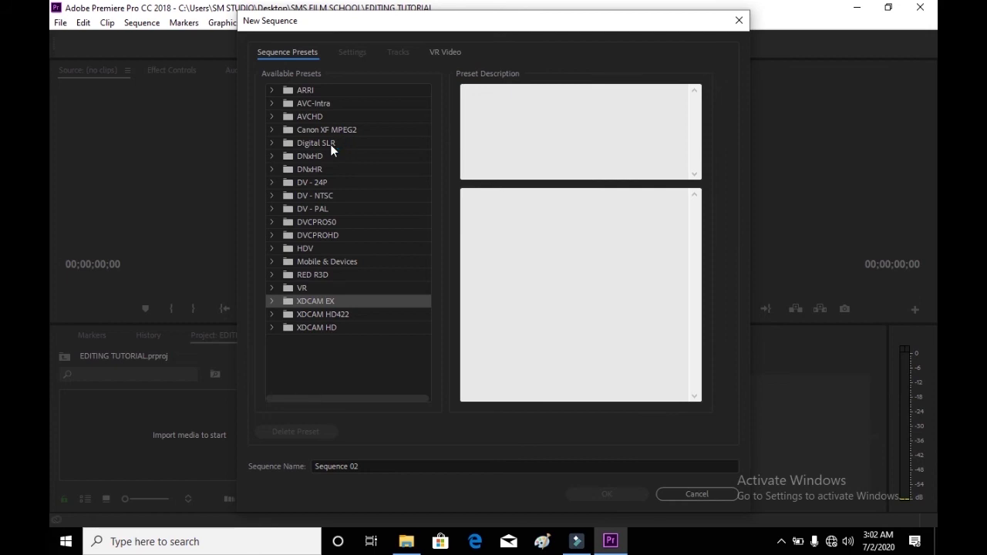
{"action": "left_click", "coordinate": [271, 142]}
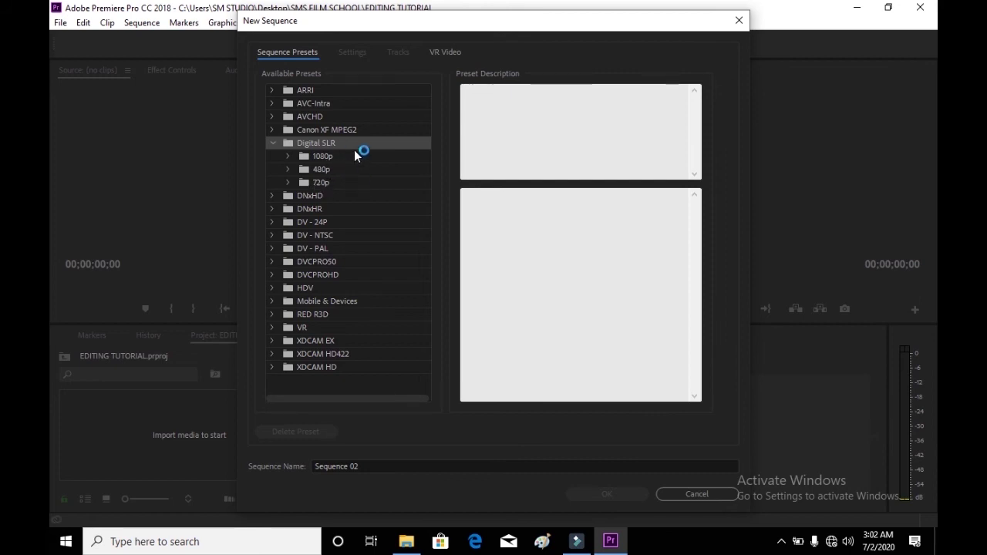
Examine the detailed file properties of the MVI_7176 clip for its frame size and frame rate, and return to the sequence presets.
{"action": "mouse_move", "coordinate": [407, 541]}
{"action": "left_click", "coordinate": [421, 496]}
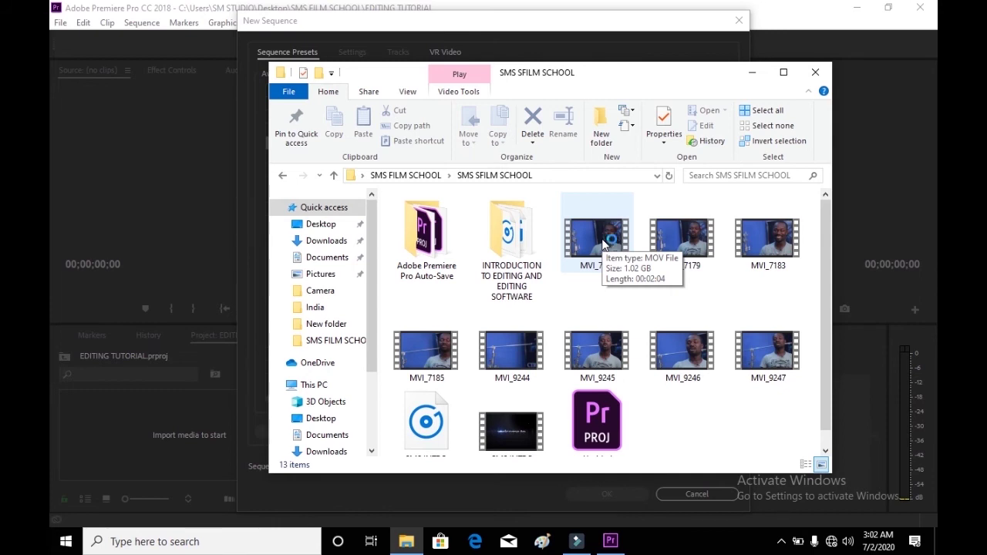
{"action": "left_click", "coordinate": [604, 244]}
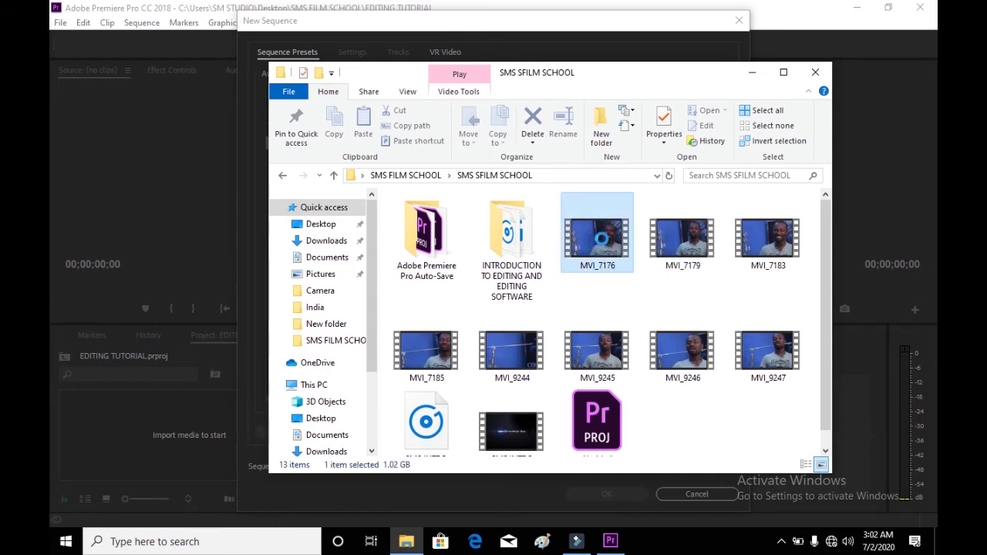
{"action": "right_click", "coordinate": [601, 240]}
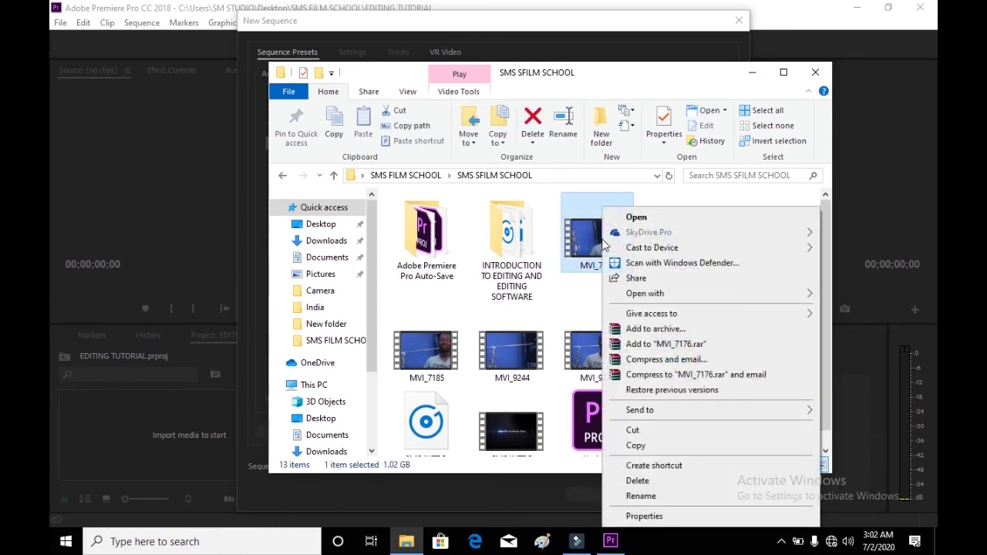
{"action": "left_click", "coordinate": [640, 516]}
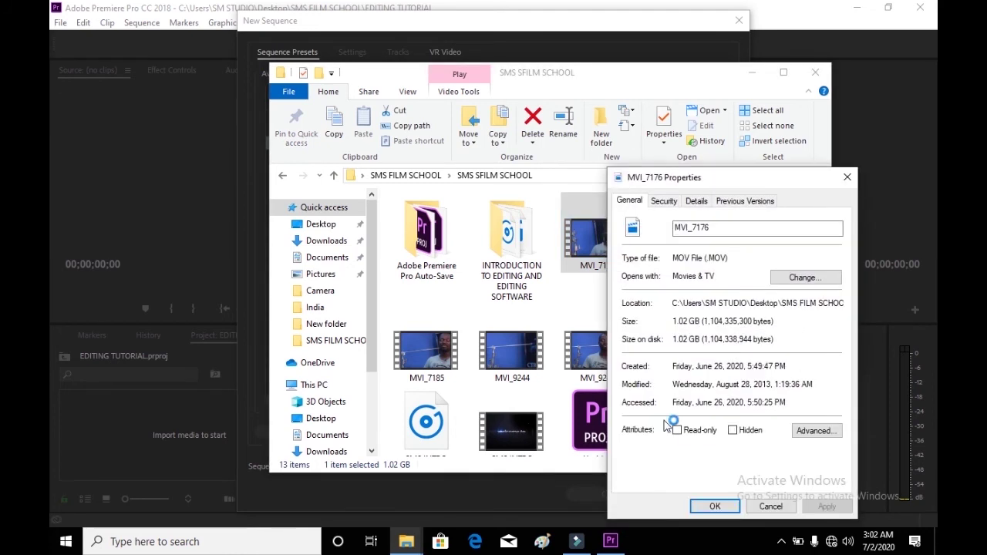
{"action": "left_click", "coordinate": [697, 201]}
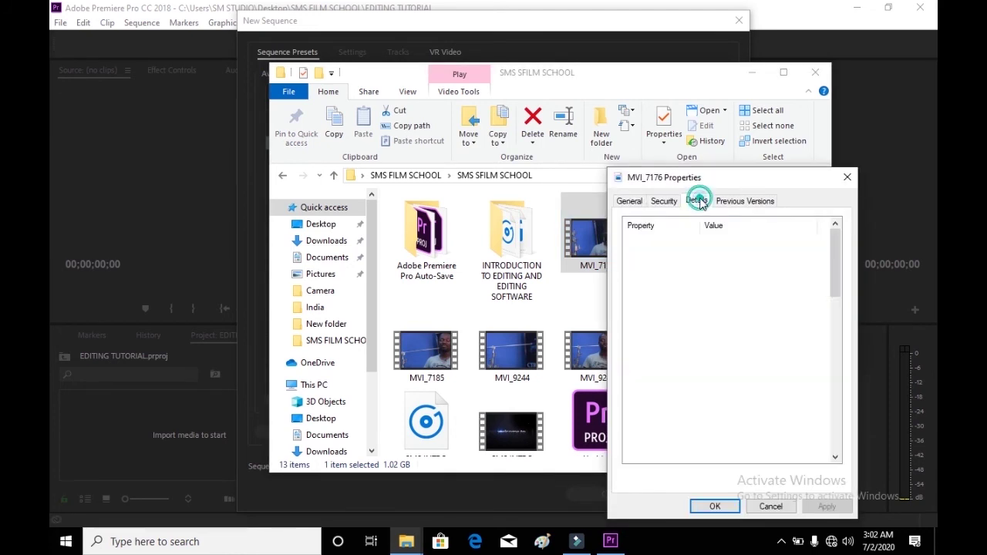
{"action": "left_click", "coordinate": [655, 347]}
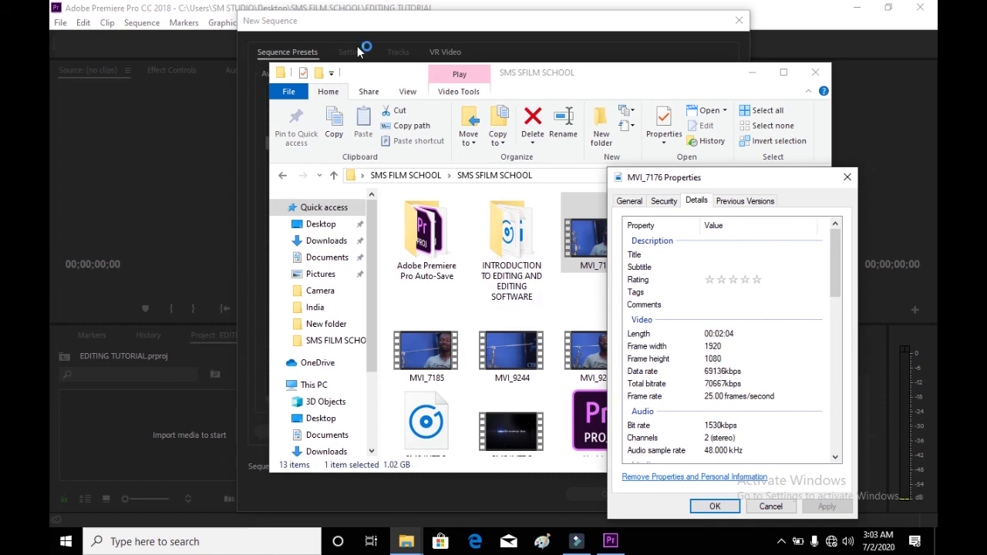
{"action": "left_click", "coordinate": [380, 13]}
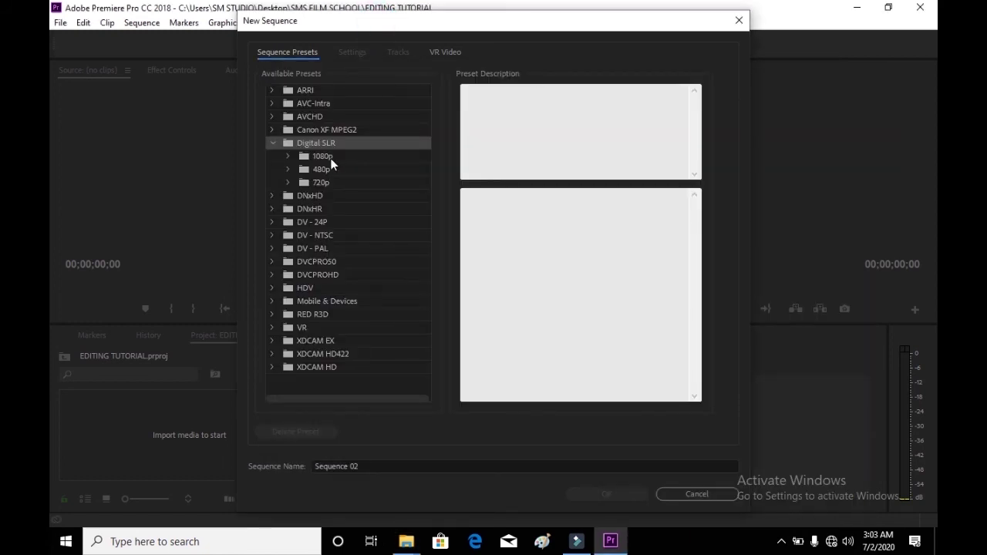
Check the Digital SLR 1080p24 preset against the MVI_7176 clip's frame rate, and select the DSLR 1080p25 preset instead.
{"action": "left_click", "coordinate": [323, 158]}
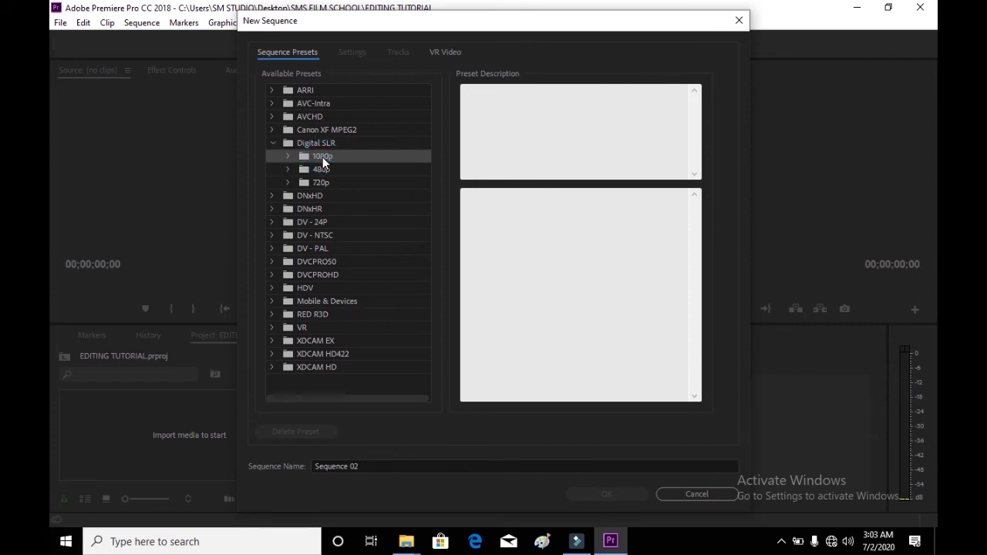
{"action": "left_click", "coordinate": [287, 156]}
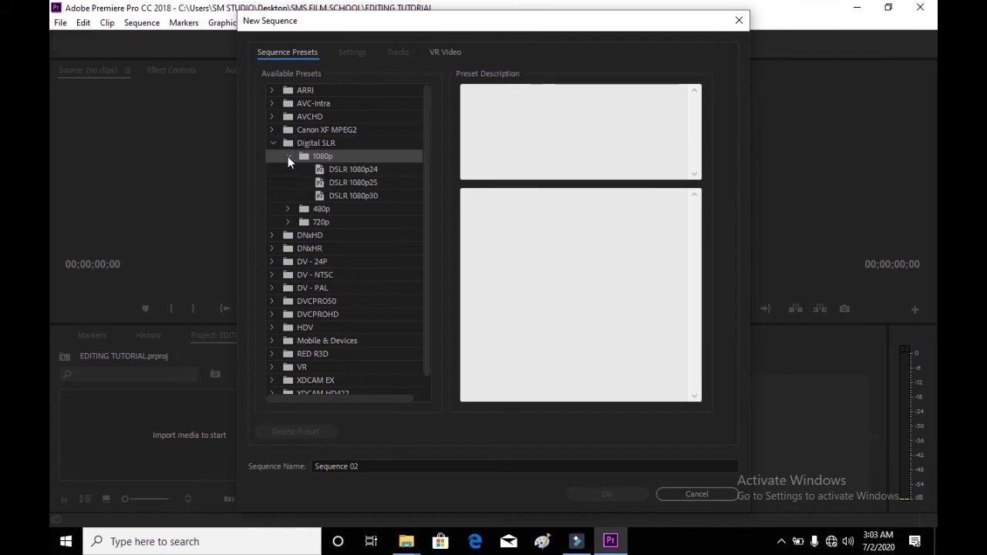
{"action": "left_click", "coordinate": [334, 171]}
{"action": "left_click", "coordinate": [358, 173]}
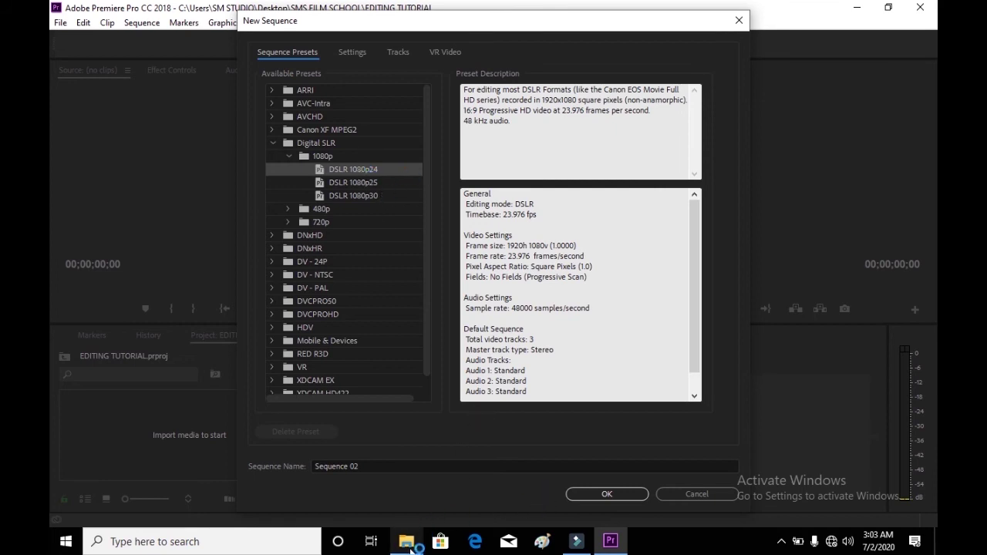
{"action": "left_click", "coordinate": [458, 470]}
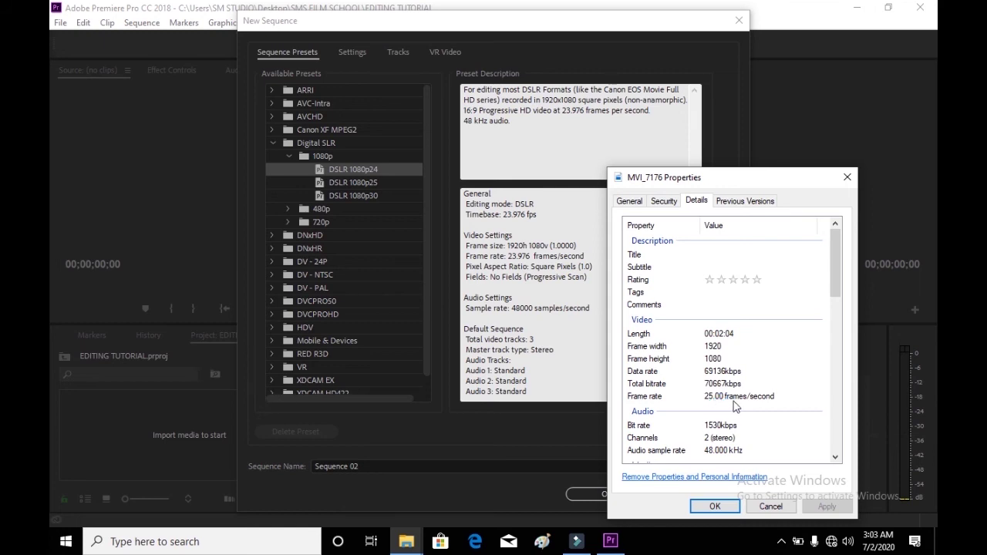
{"action": "left_click", "coordinate": [366, 177]}
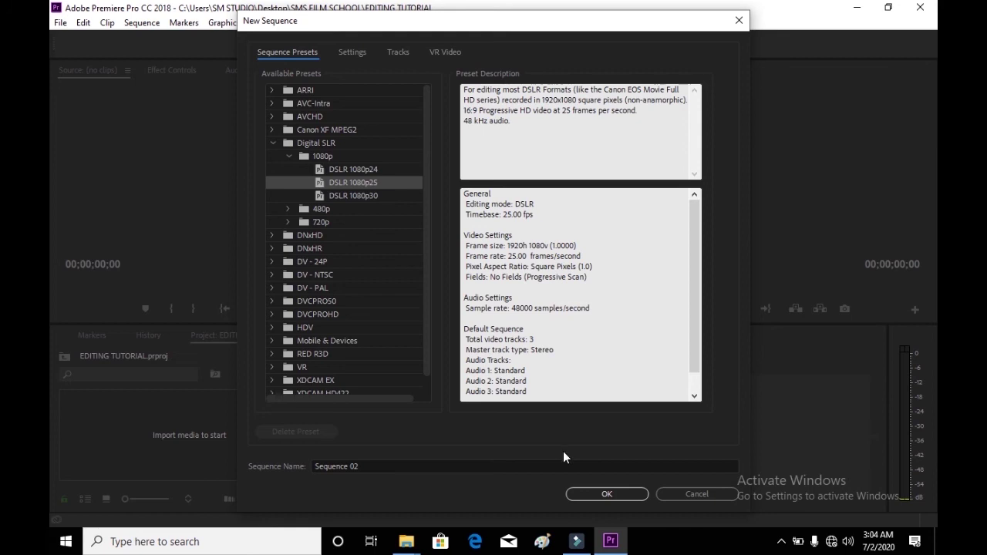
Compare the frame width, height and frame rate in MVI_7176's properties with the DSLR 1080p25 preset's description.
{"action": "mouse_move", "coordinate": [406, 542]}
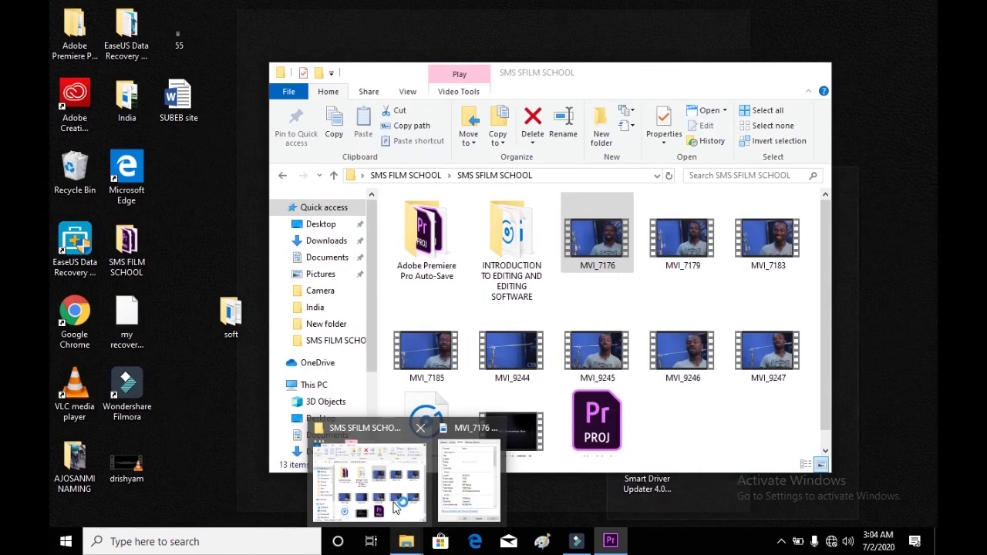
{"action": "left_click", "coordinate": [424, 467]}
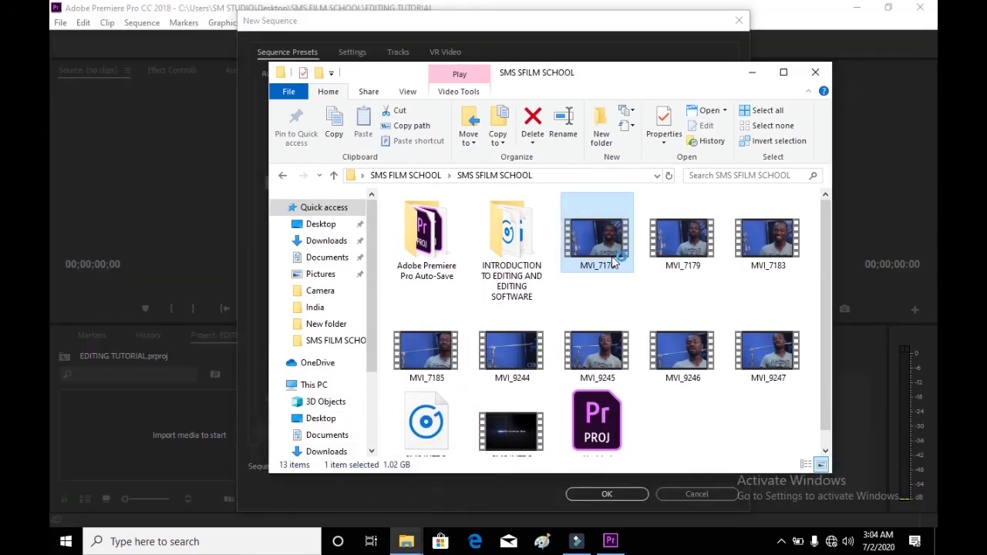
{"action": "right_click", "coordinate": [614, 261]}
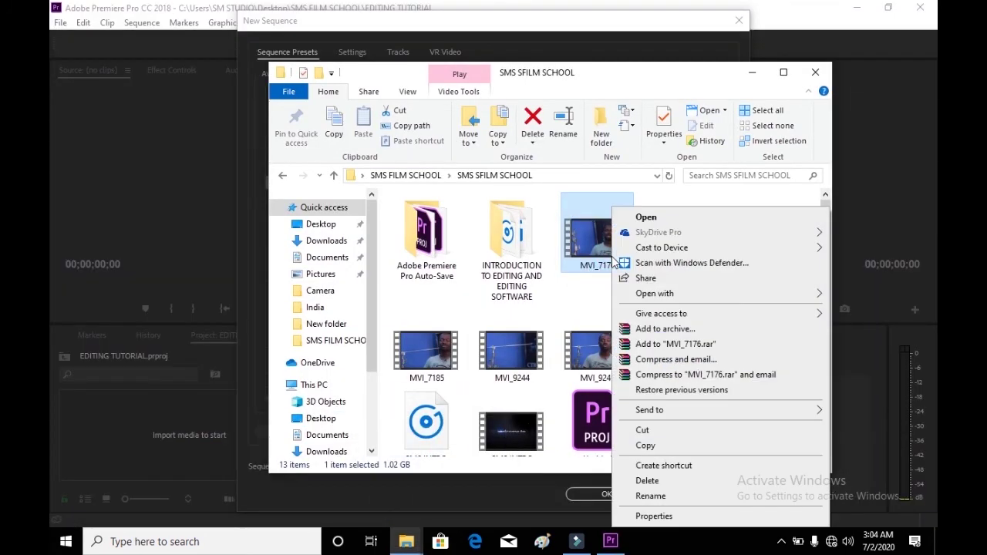
{"action": "left_click", "coordinate": [406, 545]}
{"action": "left_click", "coordinate": [458, 491]}
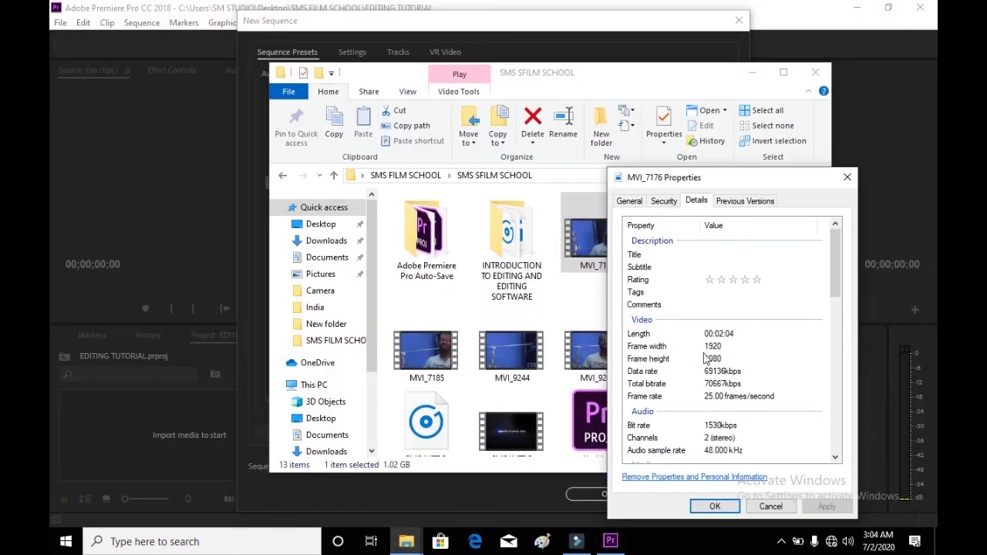
{"action": "left_click", "coordinate": [497, 498]}
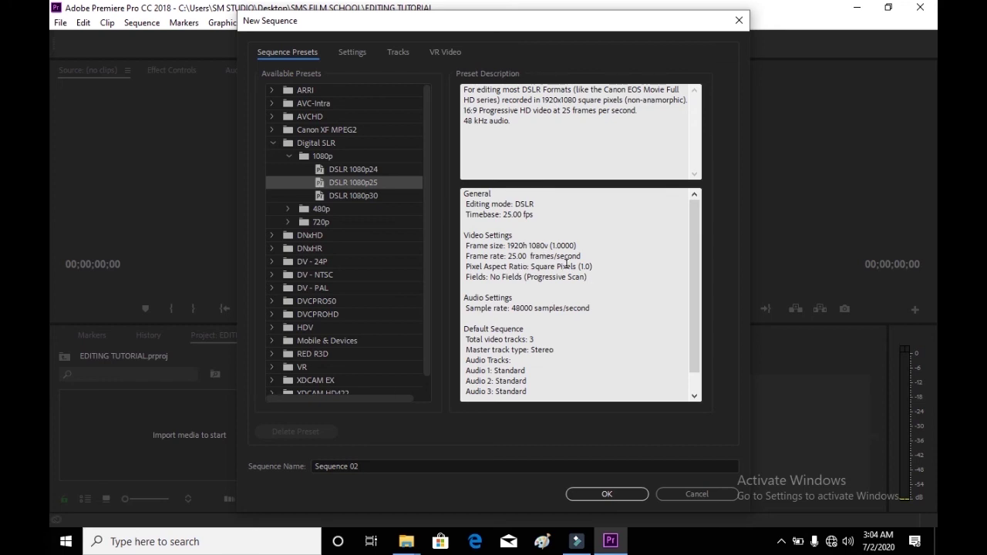
{"action": "mouse_move", "coordinate": [406, 542]}
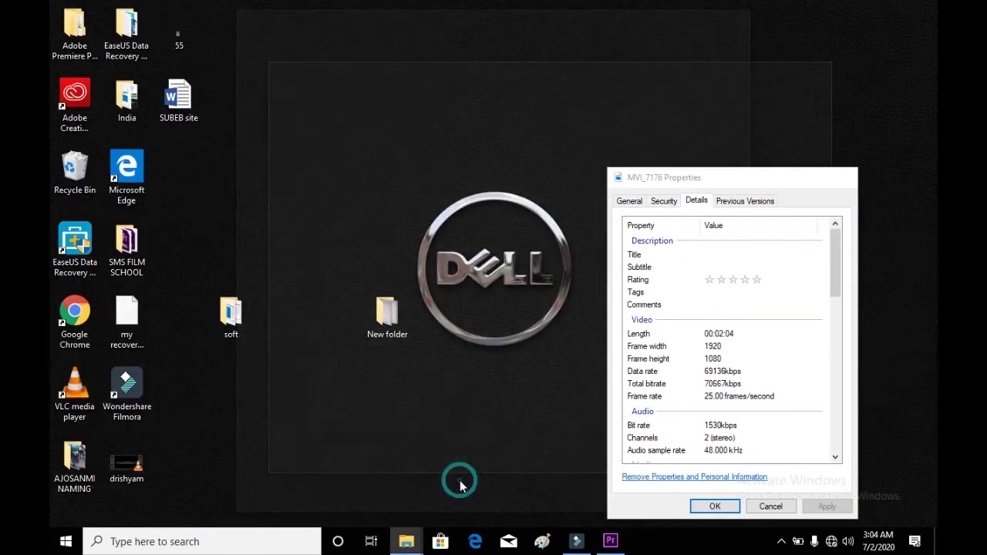
{"action": "left_click", "coordinate": [462, 486]}
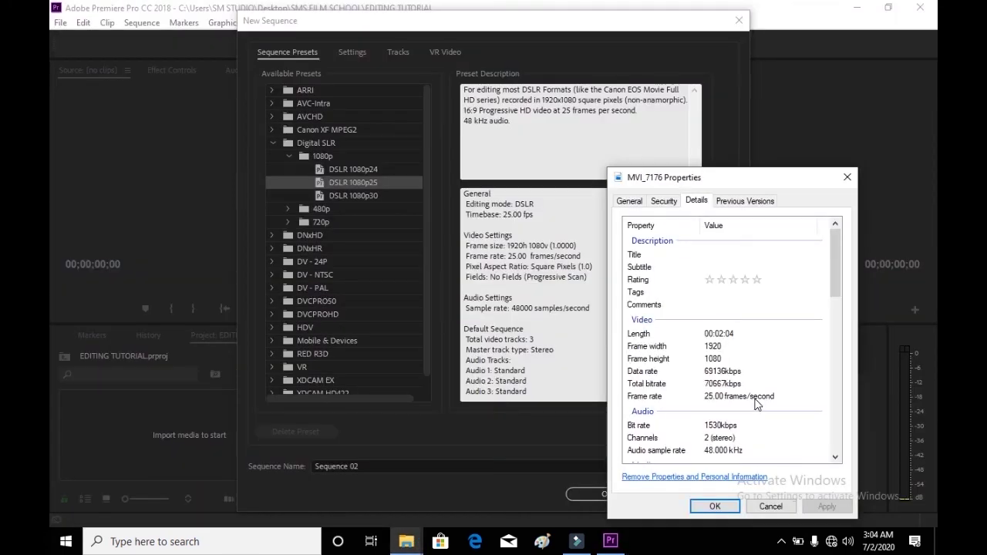
Create the new sequence from the DSLR 1080p25 preset and name it SCENE 1.
{"action": "left_click", "coordinate": [557, 266]}
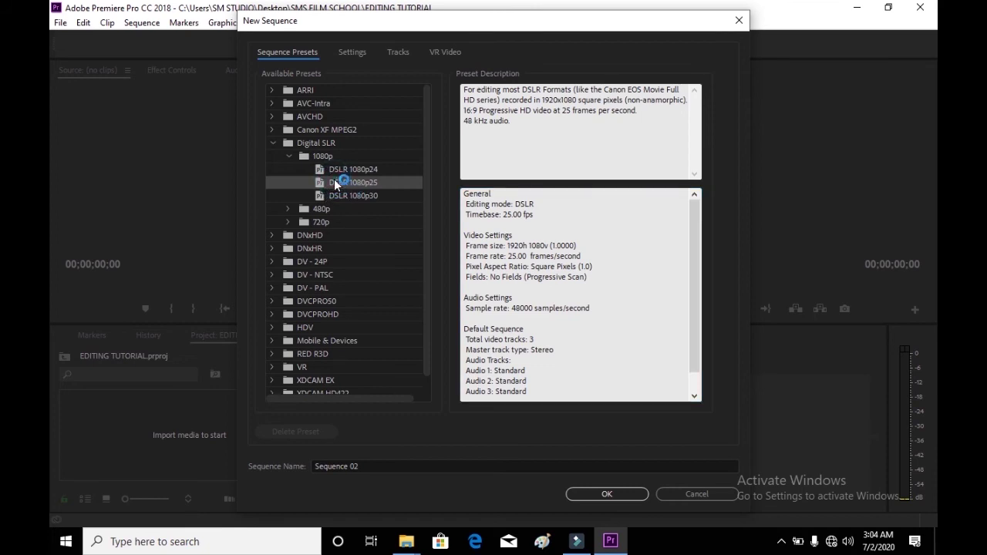
{"action": "left_click", "coordinate": [376, 467]}
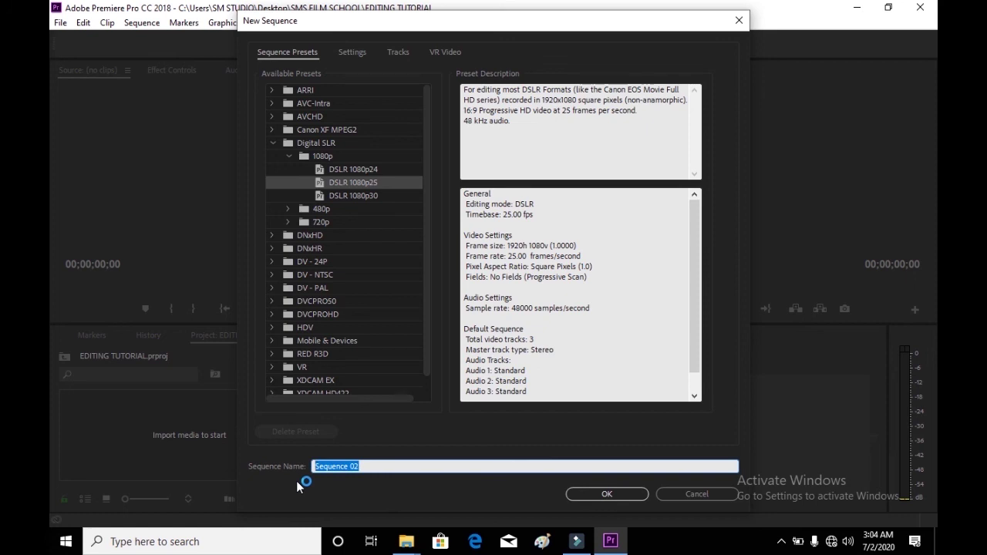
{"action": "type", "text": "SCENE 1"}
{"action": "left_click", "coordinate": [585, 495]}
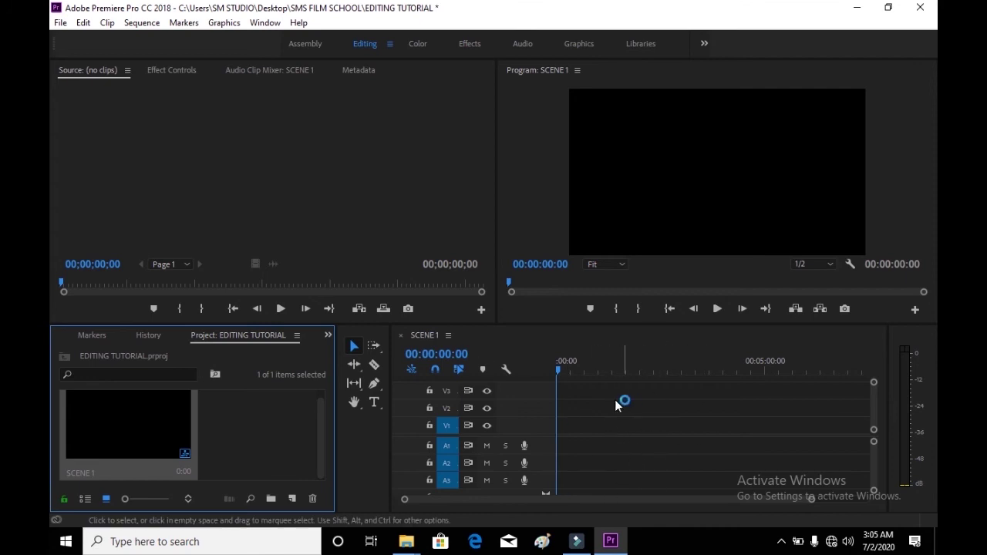
Import MVI_7185 from the SMS SFILM SCHOOL folder into the project and place it at the start of SCENE 1's V1 track.
{"action": "mouse_move", "coordinate": [407, 541]}
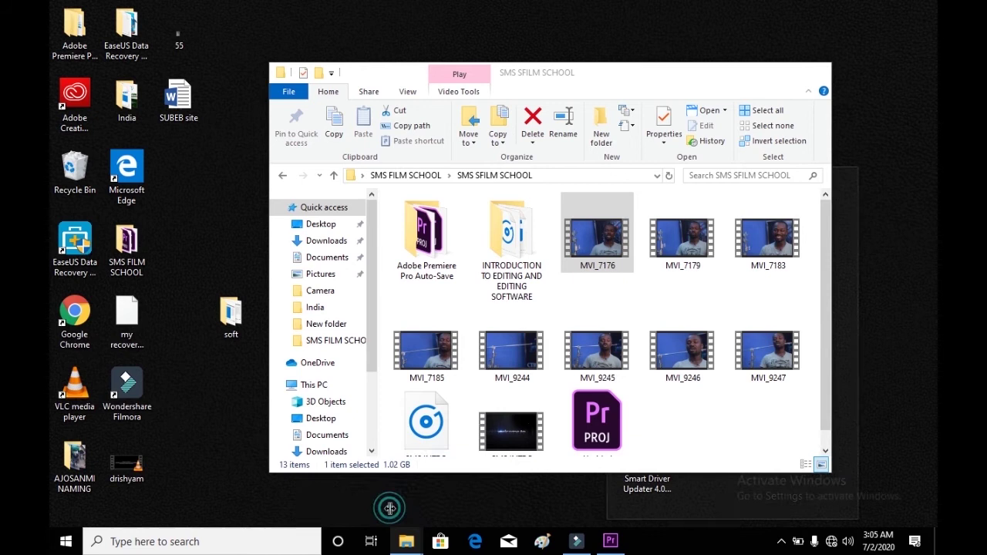
{"action": "left_click", "coordinate": [392, 514]}
{"action": "left_click", "coordinate": [427, 350]}
{"action": "left_click_drag", "start_coordinate": [326, 409], "coordinate": [224, 421]}
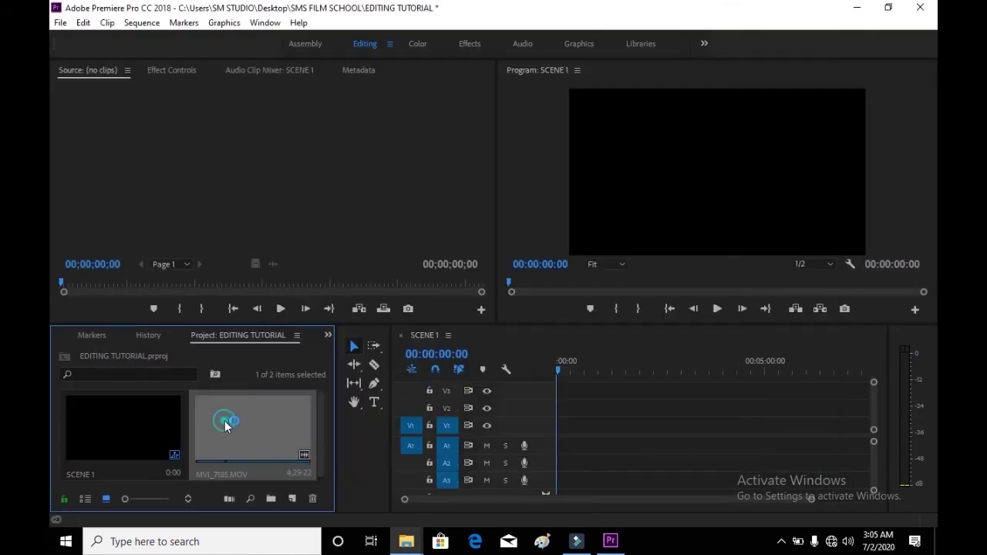
{"action": "left_click", "coordinate": [224, 420]}
{"action": "left_click_drag", "start_coordinate": [217, 431], "coordinate": [552, 426]}
Split the MVI_7185 clip in the SCENE 1 timeline at four points with the Razor tool.
{"action": "key", "text": "c"}
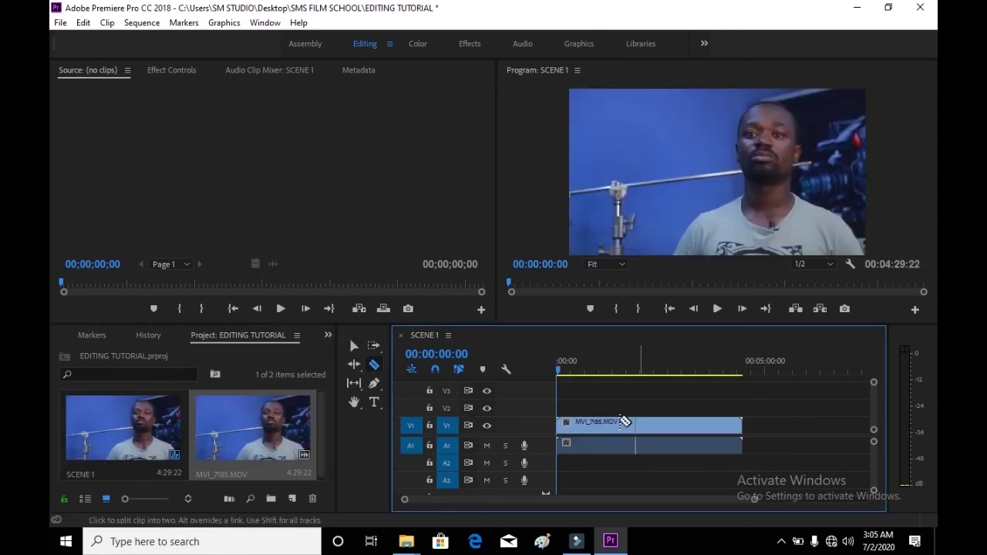
{"action": "left_click", "coordinate": [610, 423]}
{"action": "left_click", "coordinate": [646, 423]}
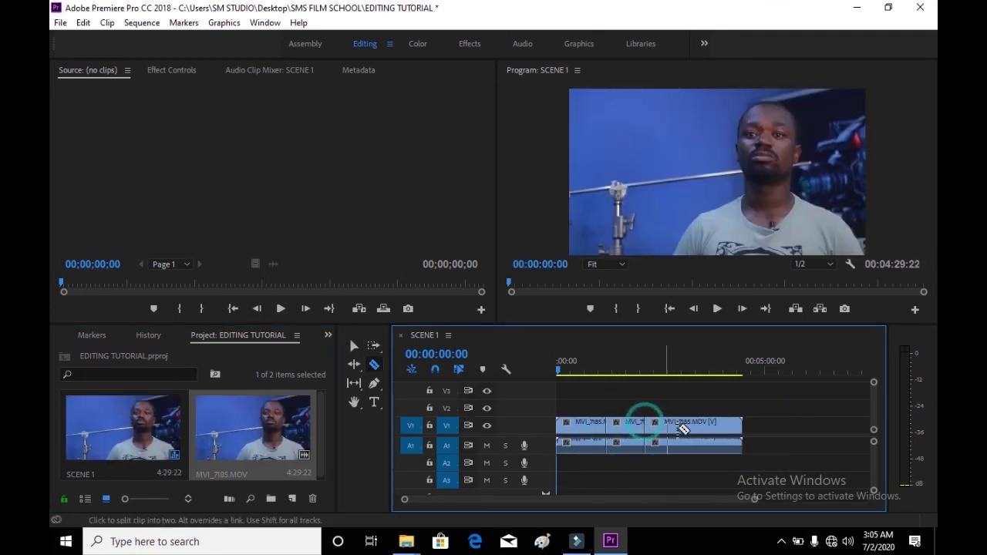
{"action": "left_click", "coordinate": [679, 424]}
{"action": "left_click", "coordinate": [704, 425]}
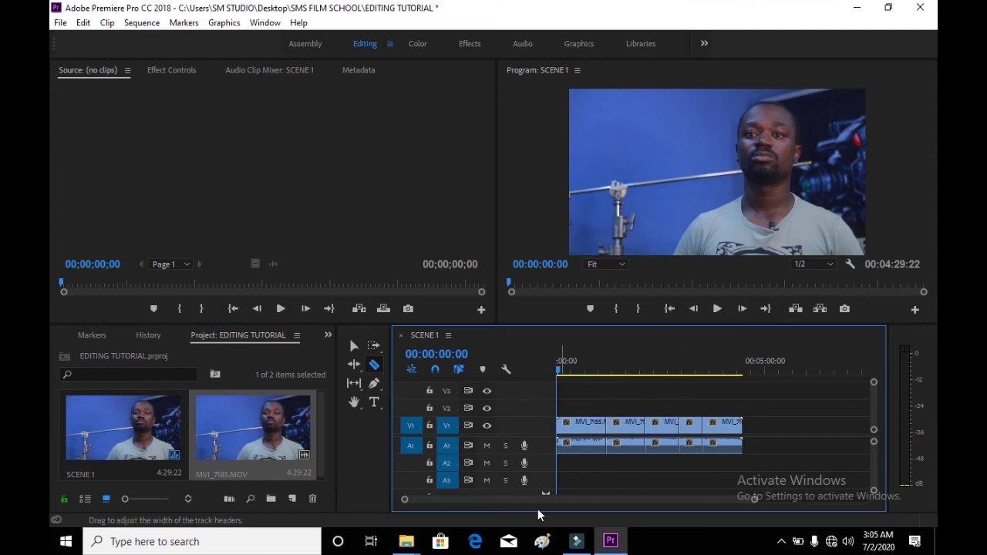
Import MVI_9244 from the SMS SFILM SCHOOL folder and place it on V1 after the MVI_7185 pieces, leaving a gap.
{"action": "mouse_move", "coordinate": [407, 541]}
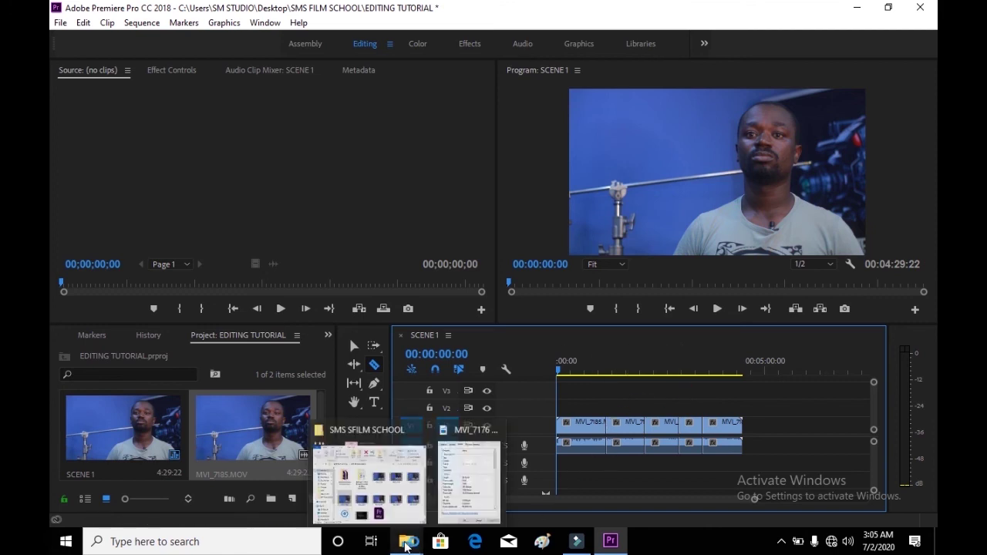
{"action": "left_click", "coordinate": [375, 470]}
{"action": "left_click", "coordinate": [539, 354]}
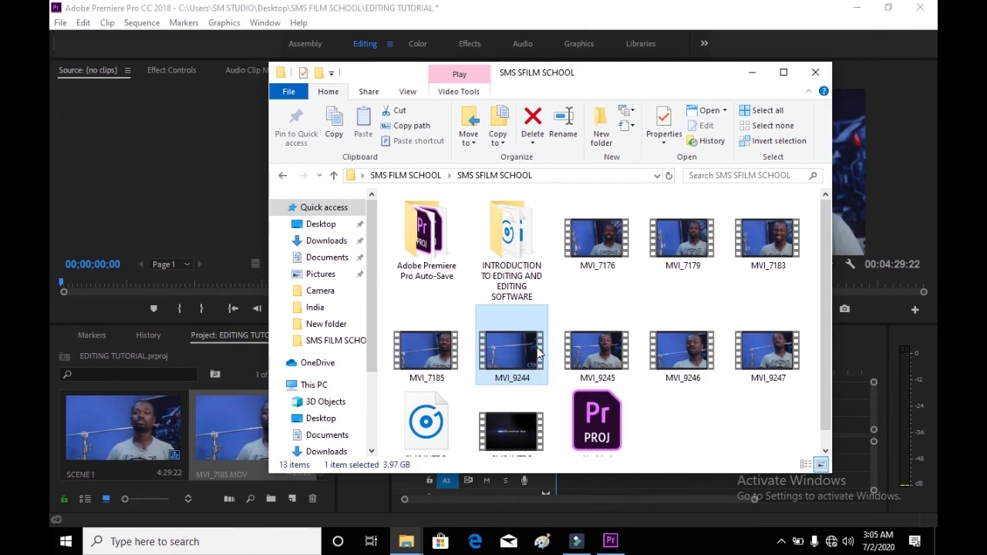
{"action": "double_click", "coordinate": [501, 363]}
{"action": "left_click_drag", "start_coordinate": [502, 363], "coordinate": [236, 442]}
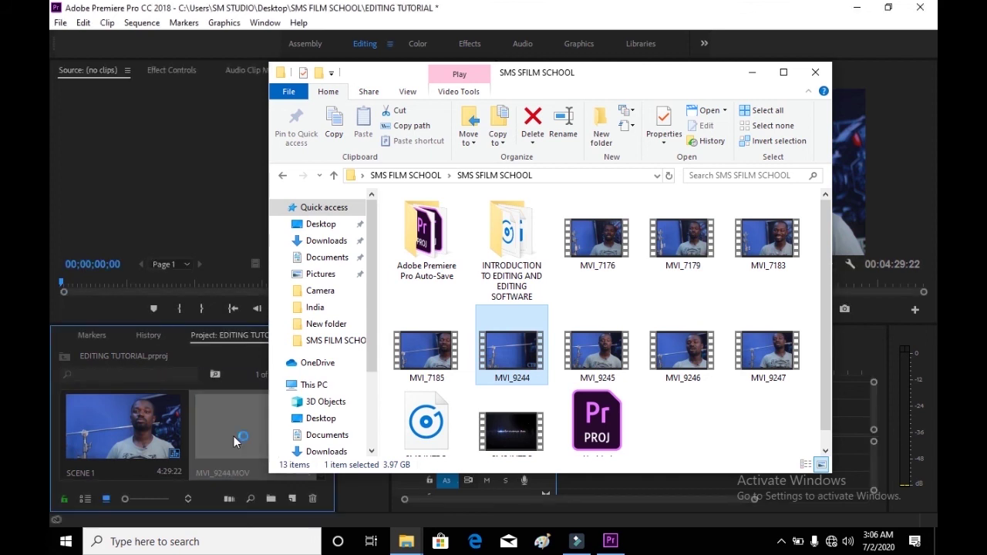
{"action": "left_click", "coordinate": [233, 435]}
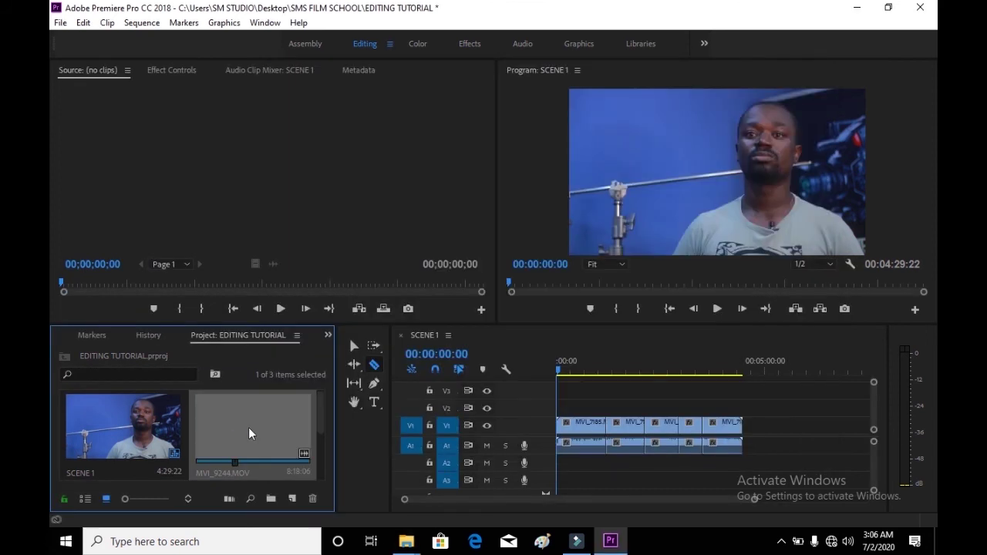
{"action": "left_click_drag", "start_coordinate": [318, 420], "coordinate": [317, 470]}
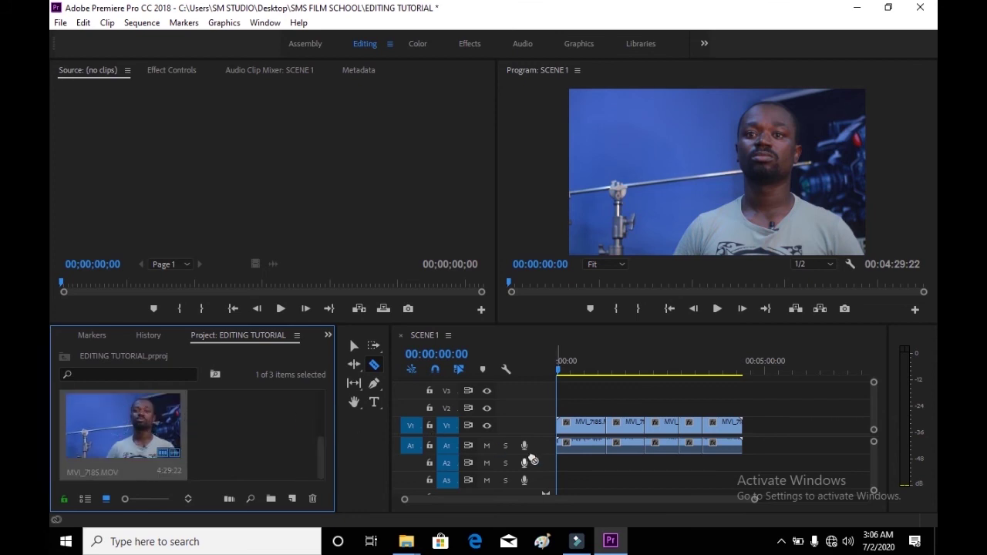
{"action": "left_click_drag", "start_coordinate": [321, 459], "coordinate": [324, 412]}
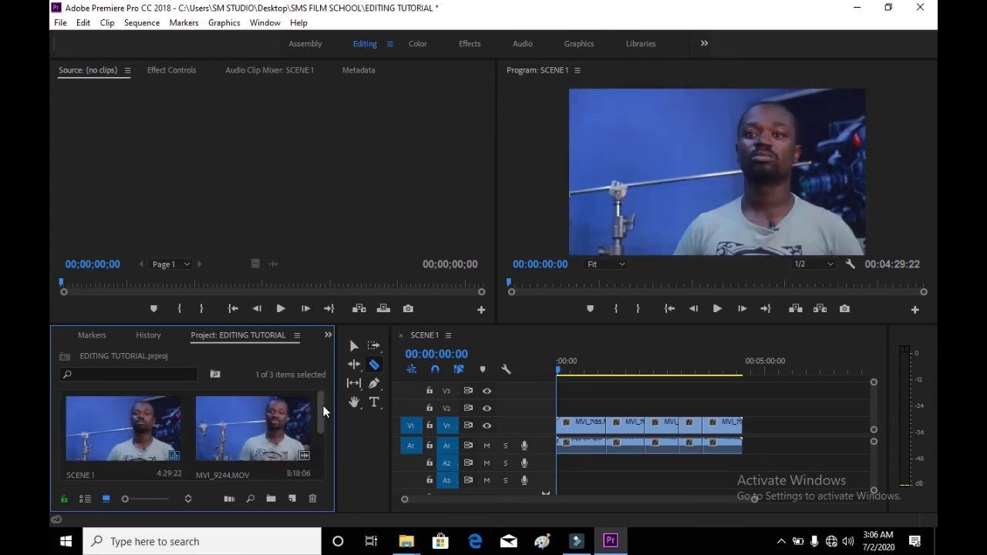
{"action": "left_click_drag", "start_coordinate": [247, 421], "coordinate": [787, 424]}
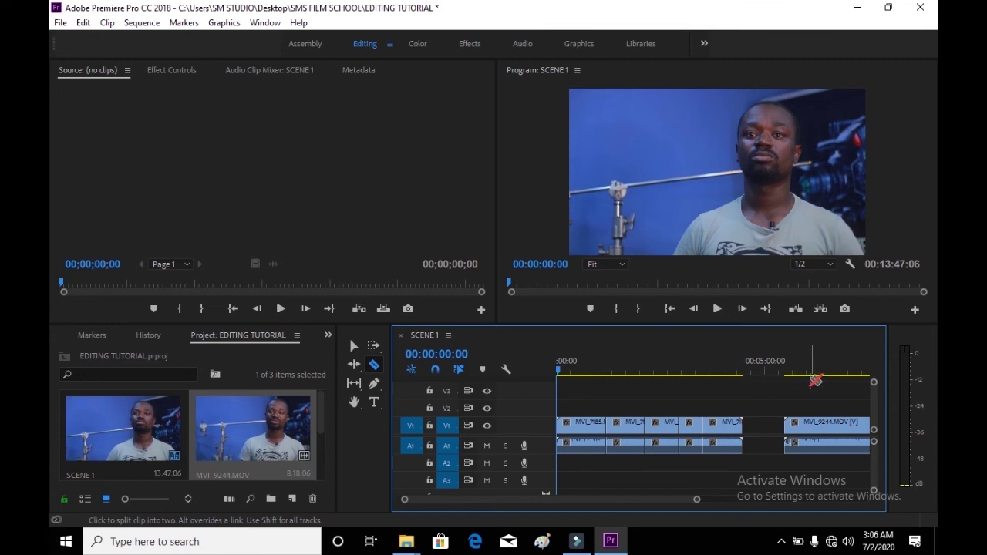
Split the MVI_9244 clip in the SCENE 1 timeline at several points with the Razor tool.
{"action": "left_click", "coordinate": [810, 441]}
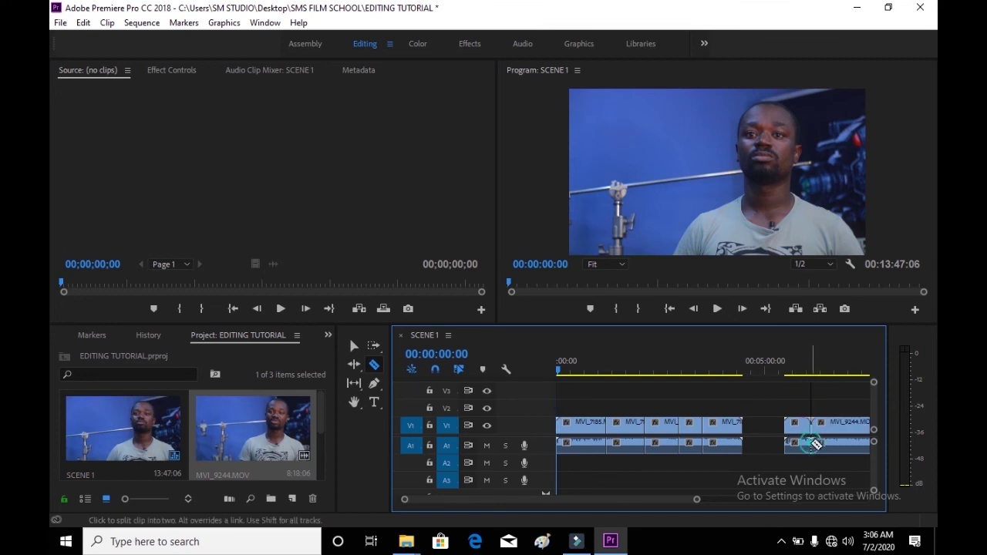
{"action": "left_click", "coordinate": [864, 441]}
{"action": "key", "text": "minus"}
{"action": "key", "text": "minus"}
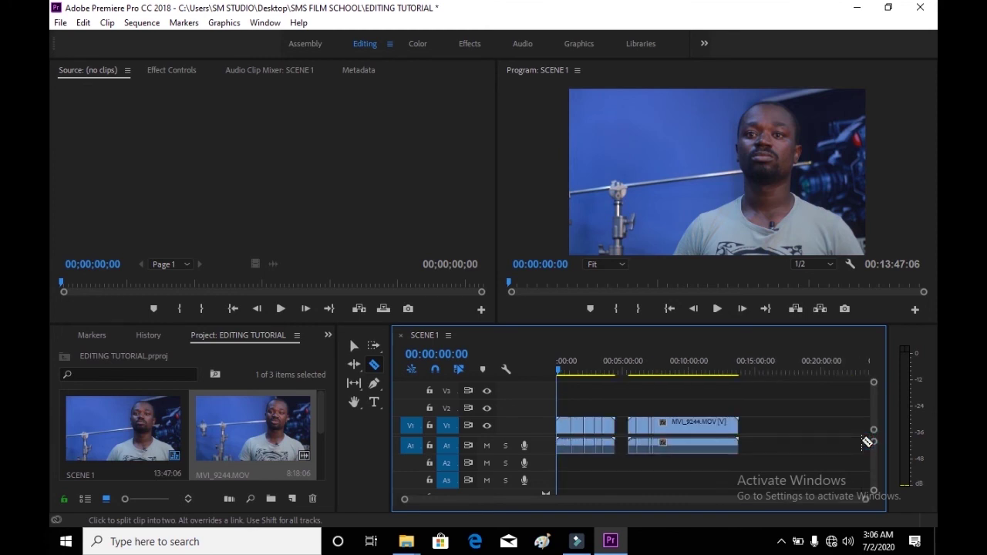
{"action": "left_click", "coordinate": [651, 442]}
Create a second DSLR 1080p25 sequence named SCENE 2, and switch to SCENE 1 and back to compare the timelines.
{"action": "key", "text": "ctrl+n"}
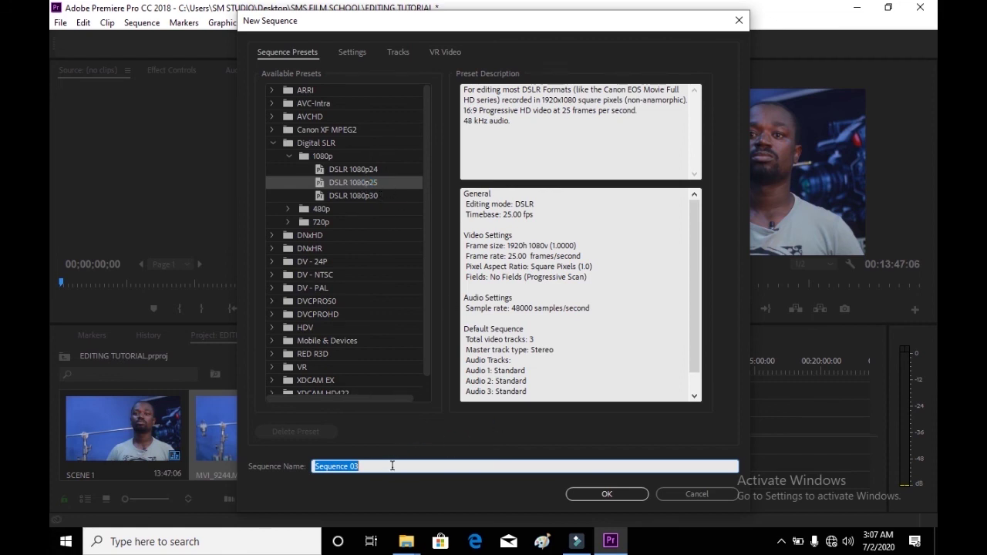
{"action": "type", "text": "SCENE 2"}
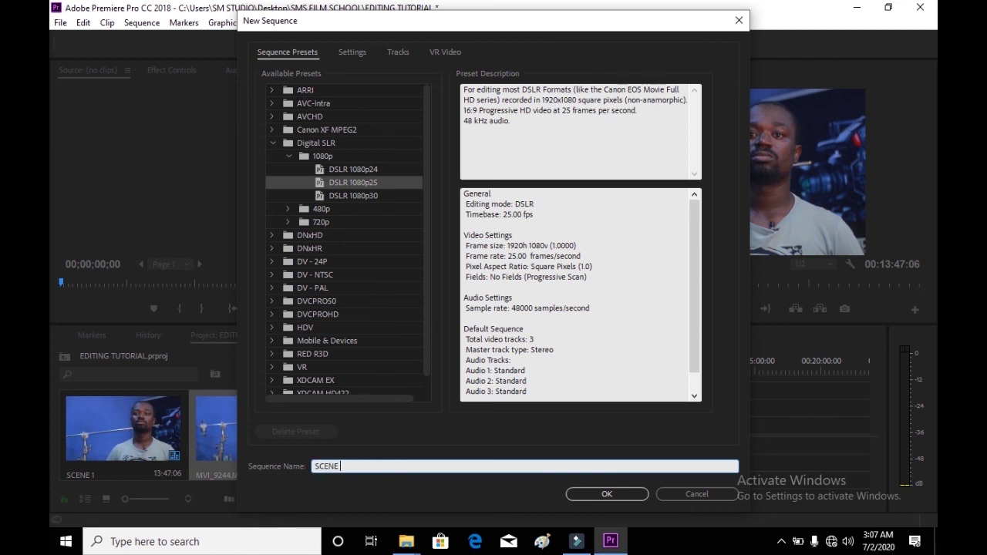
{"action": "left_click", "coordinate": [608, 495]}
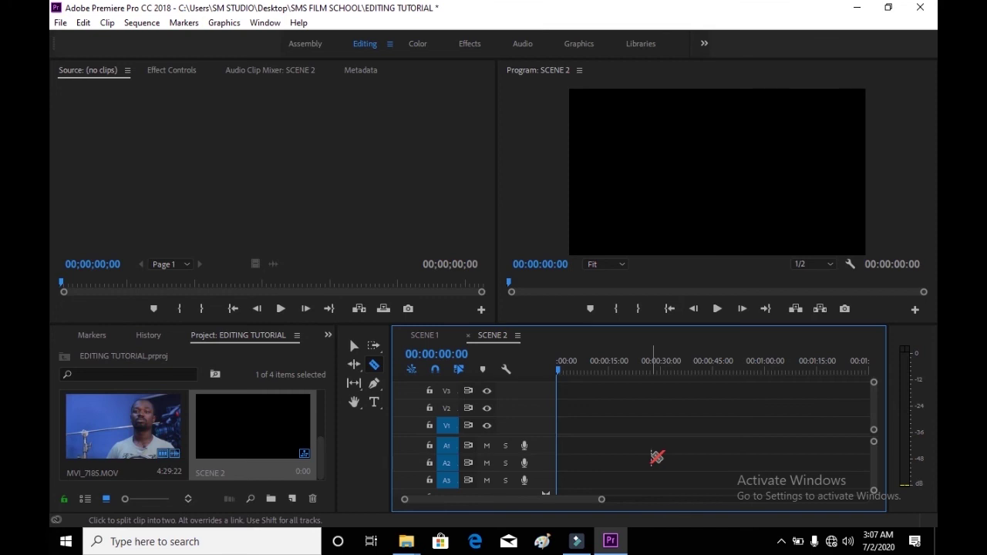
{"action": "left_click", "coordinate": [422, 337]}
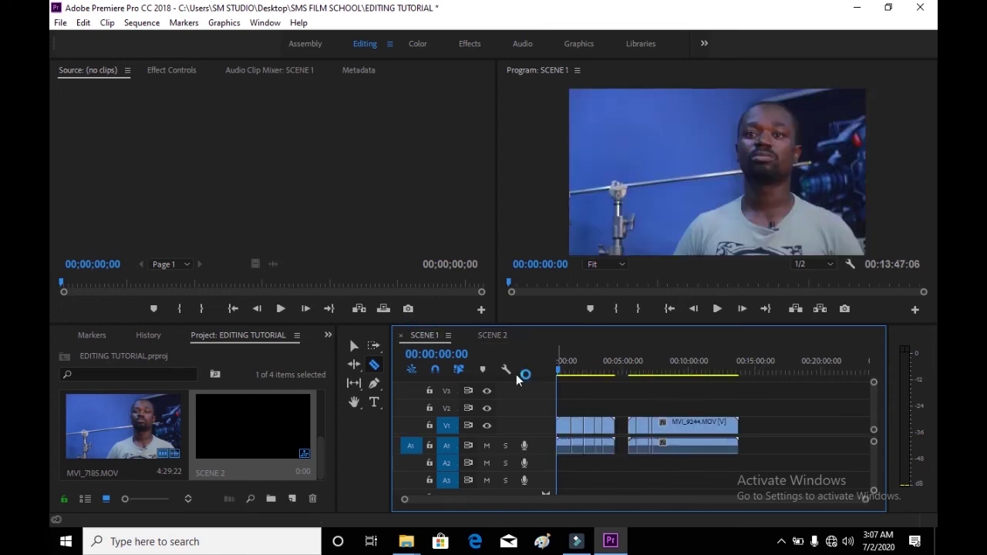
{"action": "left_click", "coordinate": [494, 336]}
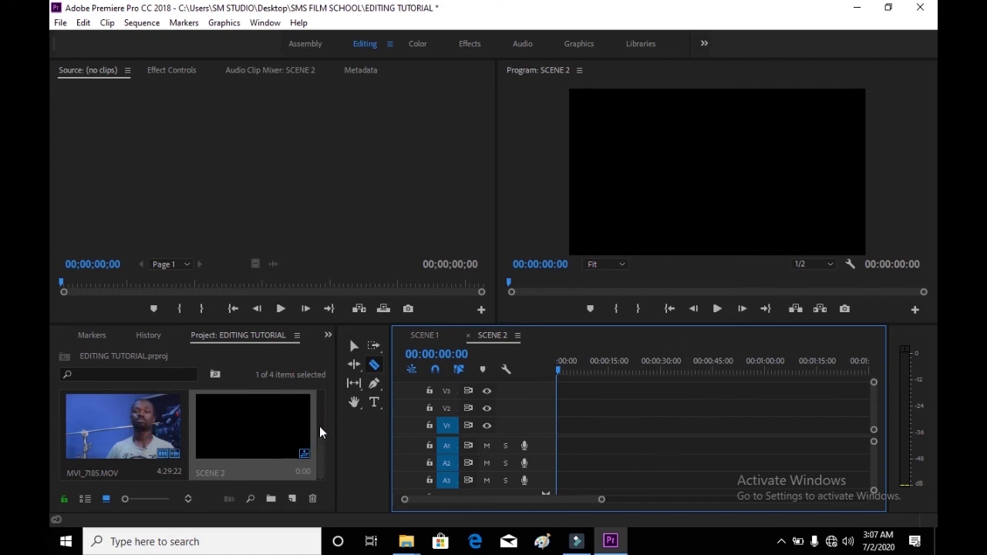
Place MVI_9244 at the start of SCENE 2's V1 track and split it at four points with the Razor tool.
{"action": "scroll", "coordinate": [320, 426], "scroll_direction": "down", "scroll_amount": 1}
{"action": "left_click_drag", "start_coordinate": [287, 432], "coordinate": [634, 446]}
{"action": "left_click", "coordinate": [681, 441]}
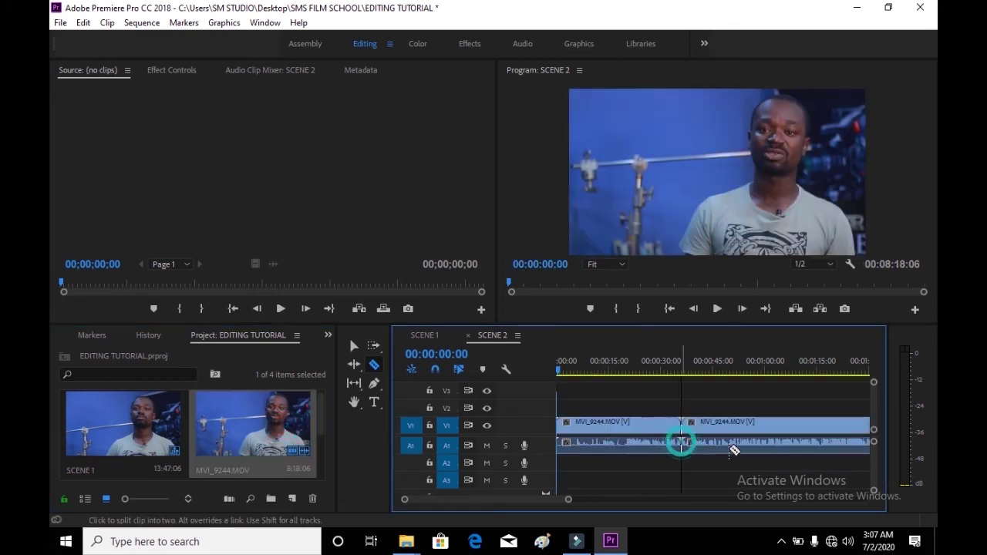
{"action": "left_click", "coordinate": [779, 446]}
{"action": "left_click", "coordinate": [839, 436]}
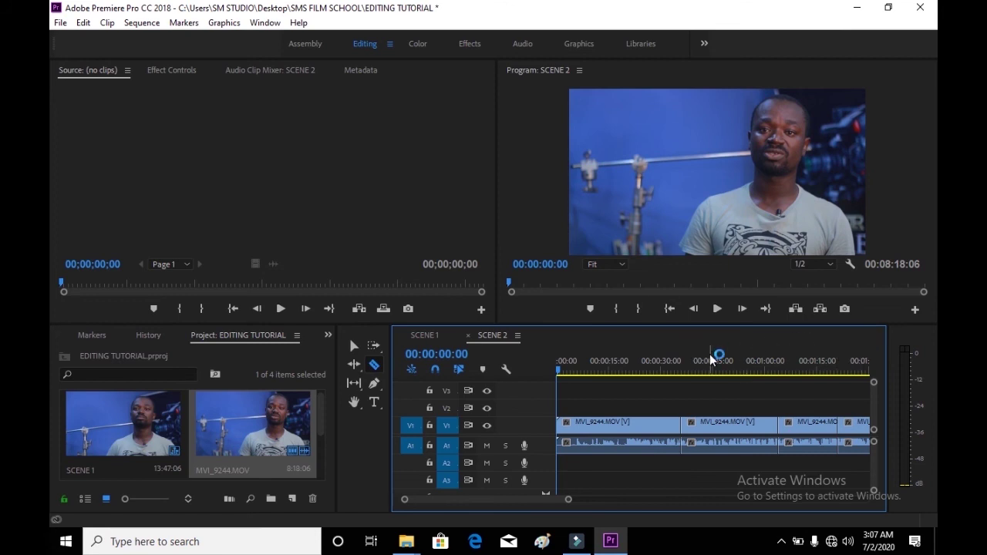
{"action": "left_click", "coordinate": [623, 432]}
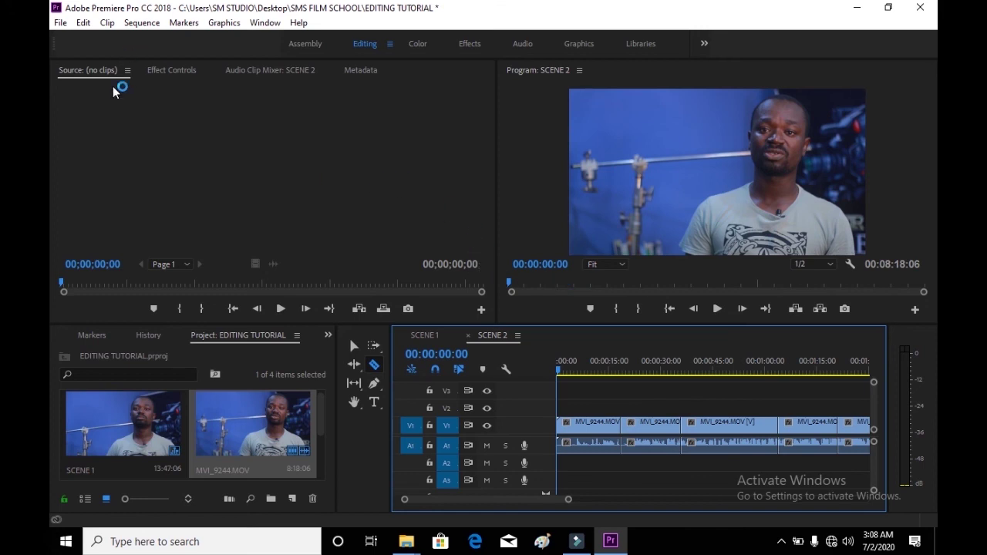
Create another sequence from the DV - PAL Standard 32kHz preset, keeping the default name Sequence 04.
{"action": "left_click", "coordinate": [65, 23]}
{"action": "left_click", "coordinate": [84, 23]}
{"action": "left_click", "coordinate": [578, 370]}
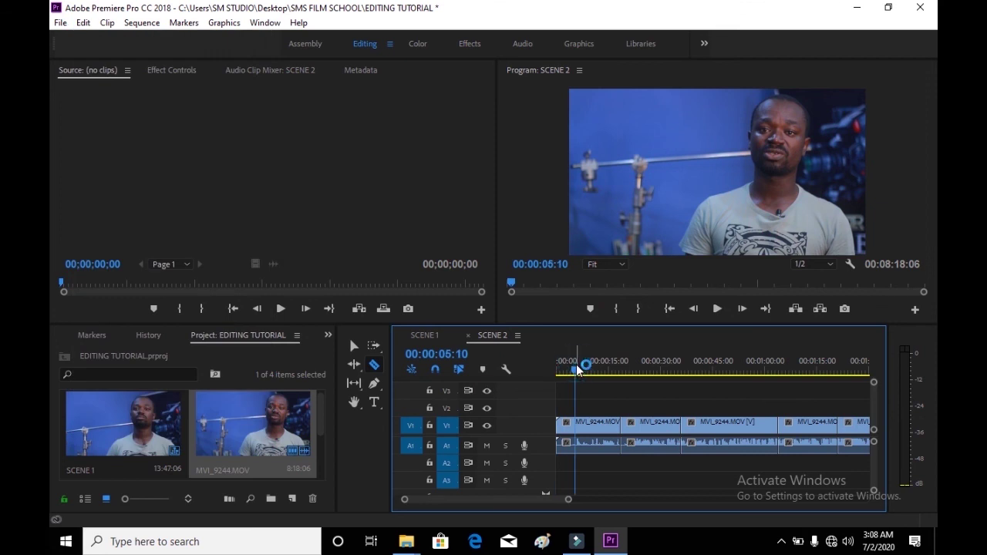
{"action": "key", "text": "ctrl+n"}
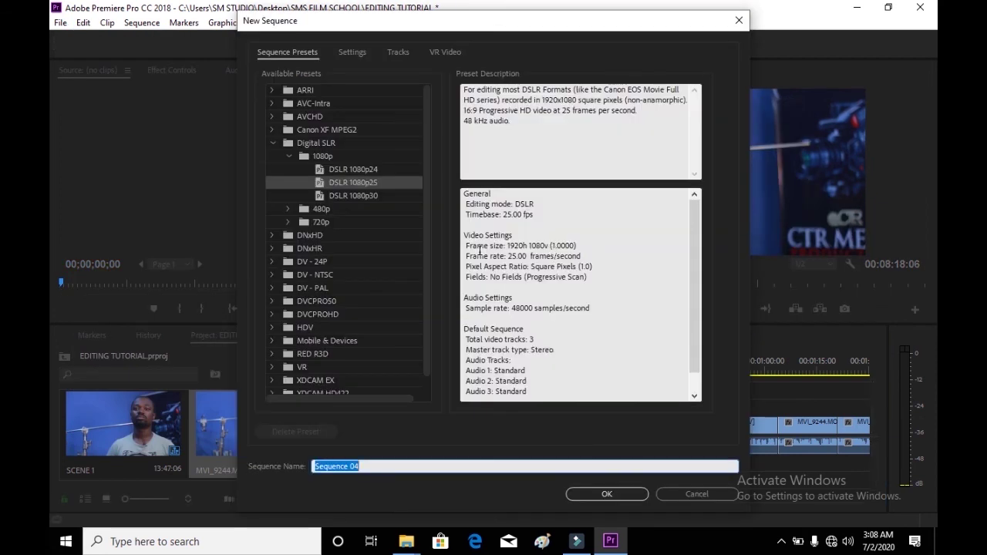
{"action": "left_click", "coordinate": [275, 142]}
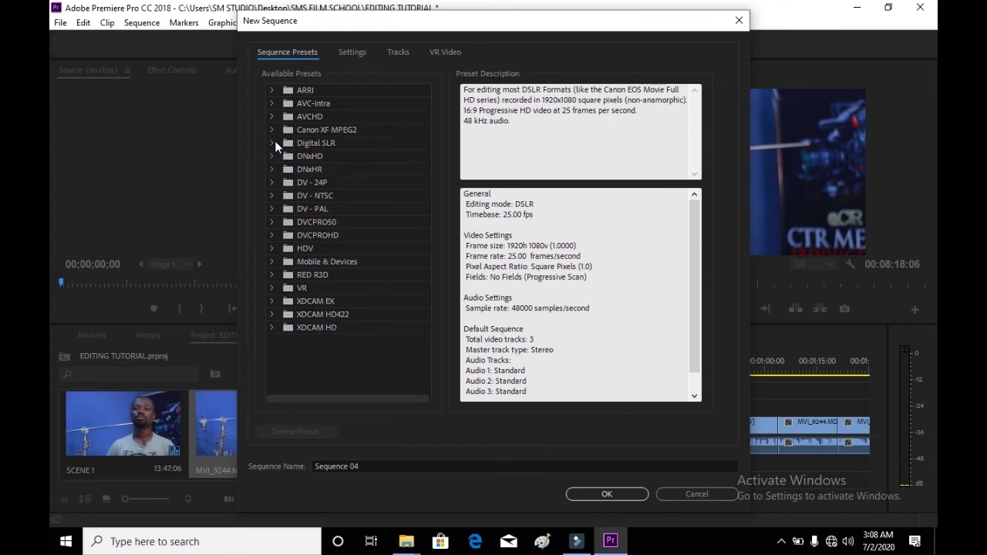
{"action": "left_click", "coordinate": [272, 209]}
{"action": "left_click", "coordinate": [325, 228]}
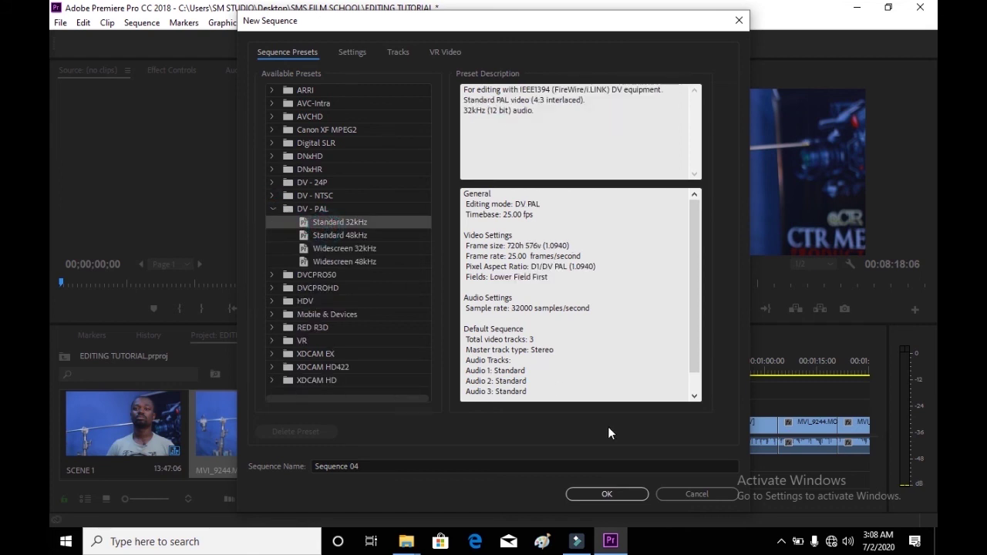
{"action": "left_click", "coordinate": [594, 492]}
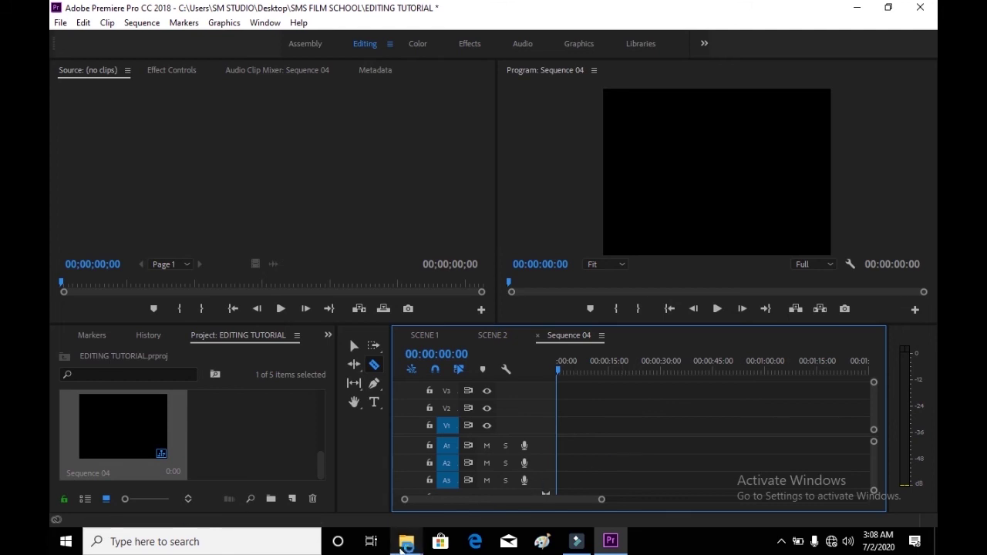
Add MVI_9245 from the footage folder to the start of Sequence 04, changing the sequence settings to match the clip.
{"action": "mouse_move", "coordinate": [406, 543]}
{"action": "left_click", "coordinate": [368, 475]}
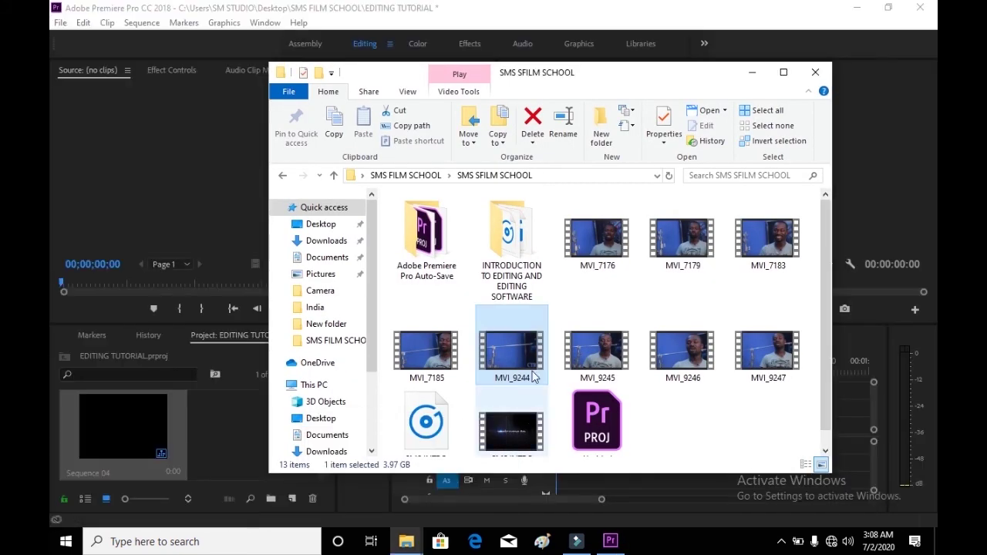
{"action": "left_click_drag", "start_coordinate": [609, 354], "coordinate": [556, 437]}
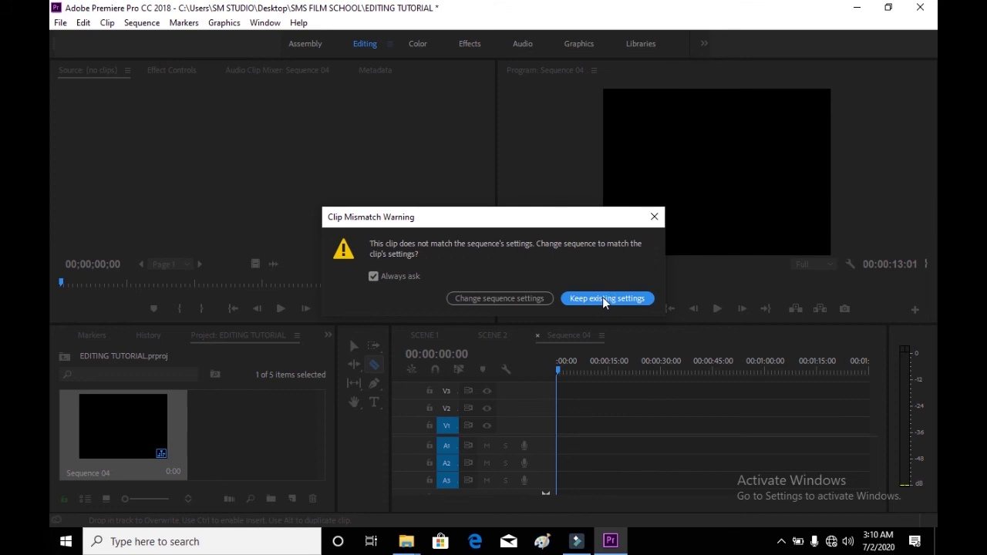
{"action": "left_click", "coordinate": [503, 301]}
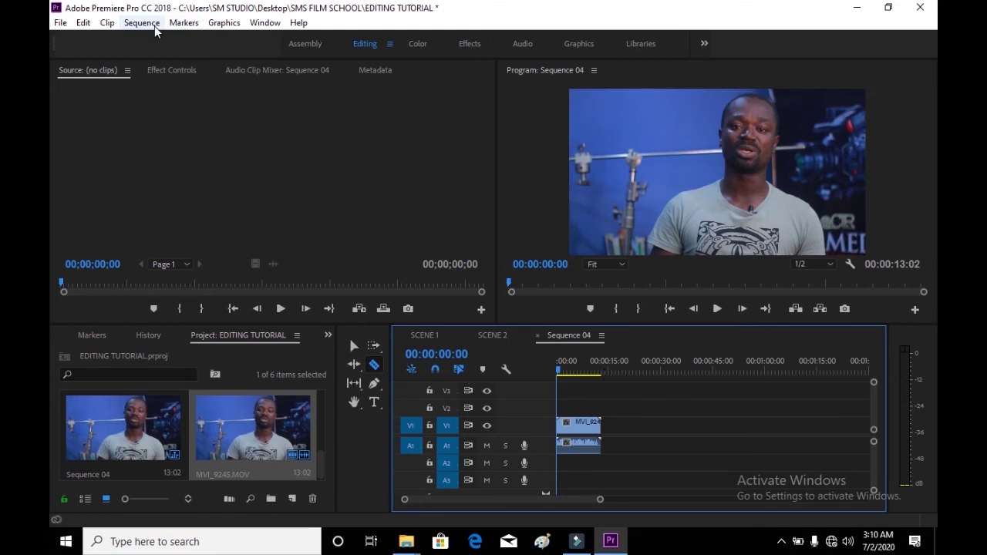
Review Sequence 04's frame size, pixel aspect ratio, fields and audio sample rate in the Sequence Settings.
{"action": "left_click", "coordinate": [143, 23]}
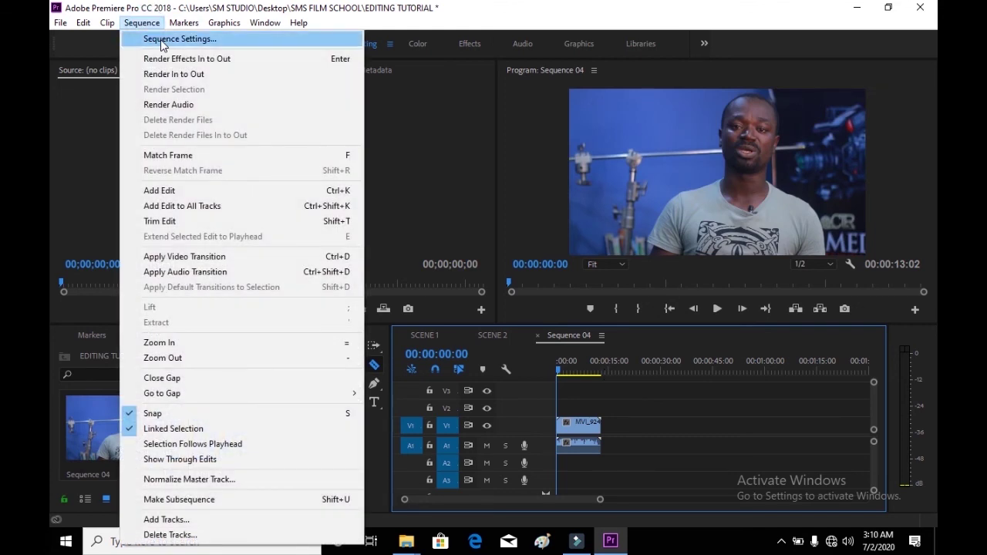
{"action": "left_click", "coordinate": [161, 40]}
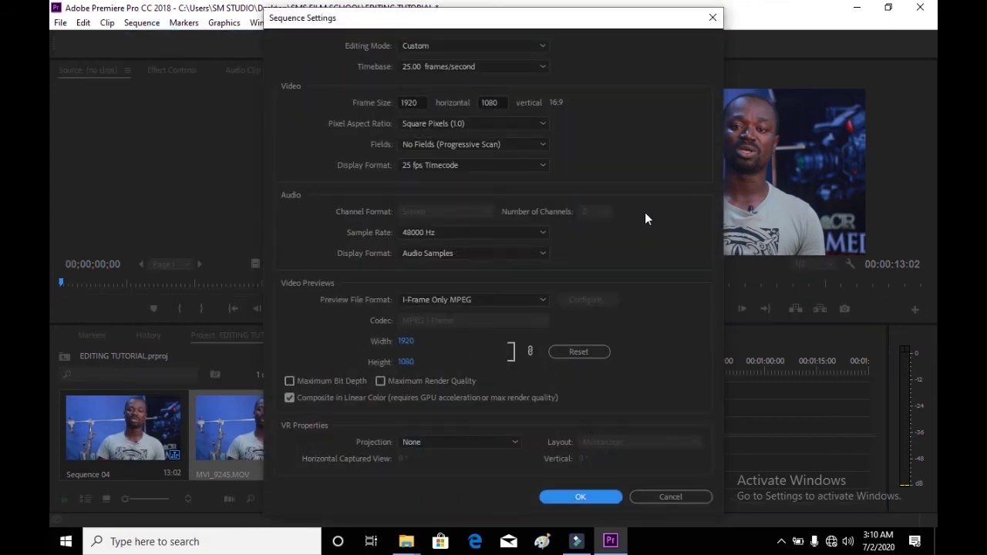
{"action": "left_click_drag", "start_coordinate": [536, 23], "coordinate": [402, 48]}
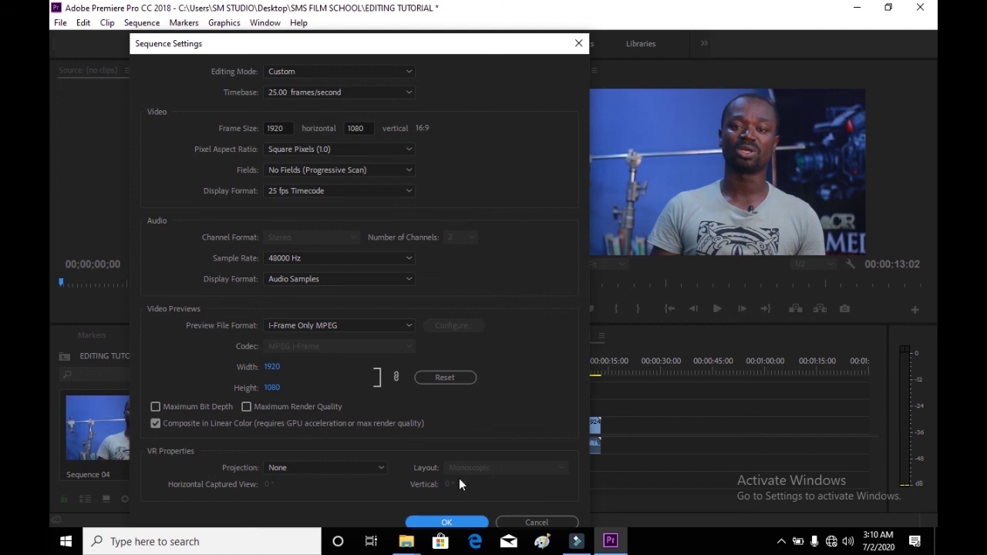
{"action": "left_click", "coordinate": [453, 523]}
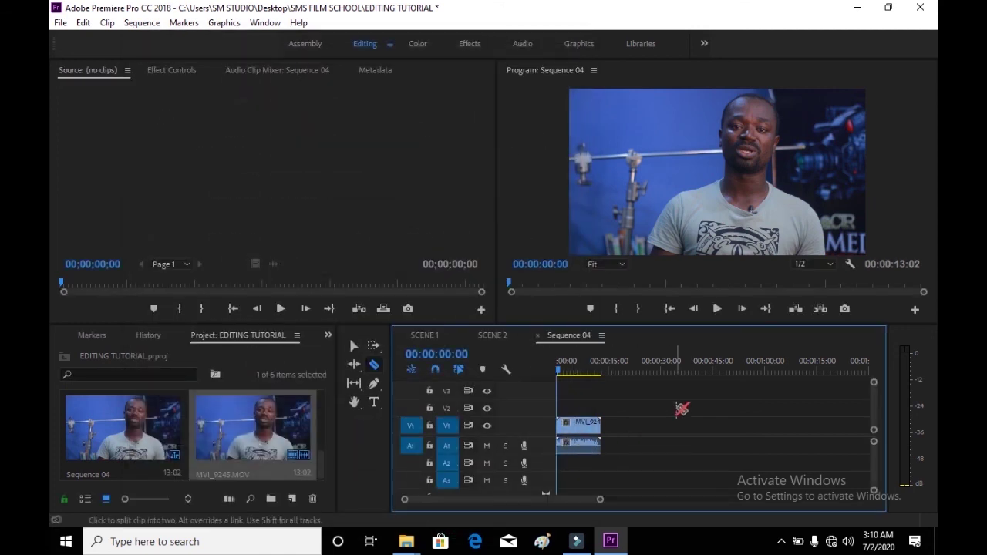
Create a sequence from the DV - PAL Standard 32kHz preset with the default name Sequence 05, and review its sequence settings.
{"action": "key", "text": "ctrl+n"}
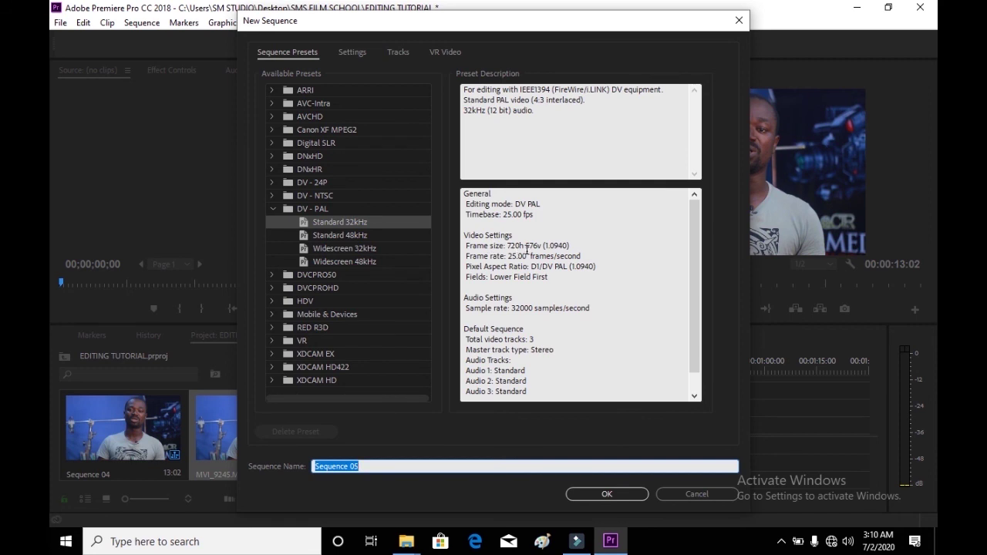
{"action": "left_click", "coordinate": [599, 495]}
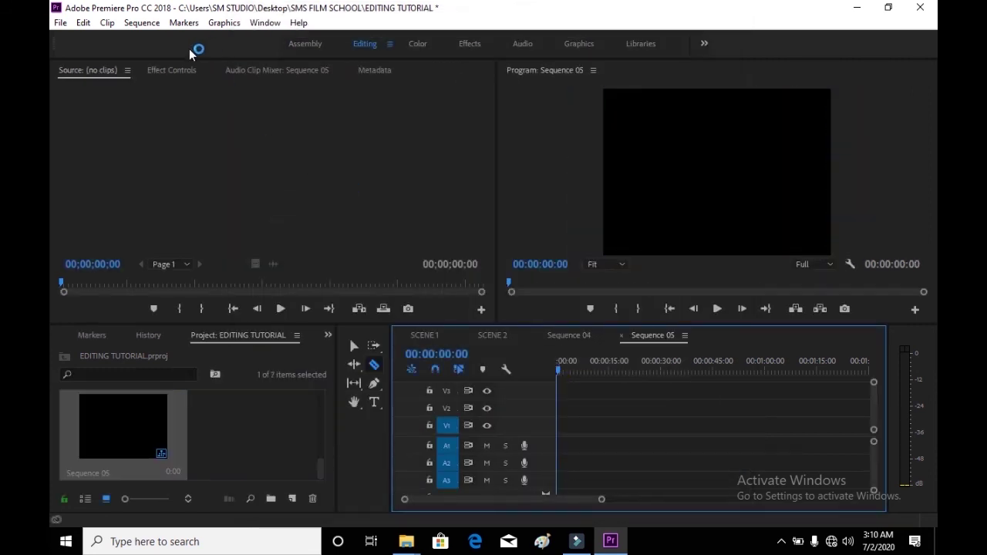
{"action": "left_click", "coordinate": [142, 22]}
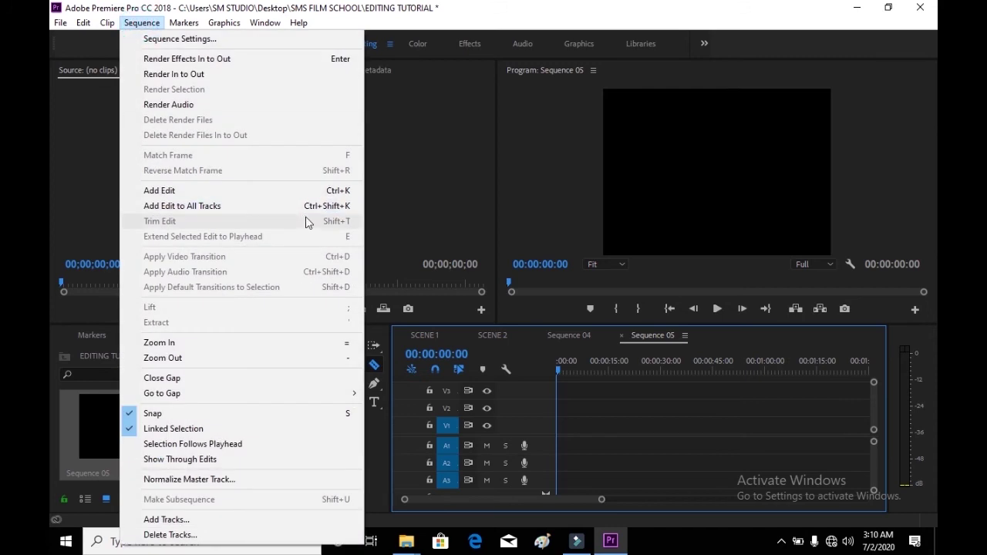
{"action": "left_click", "coordinate": [213, 38]}
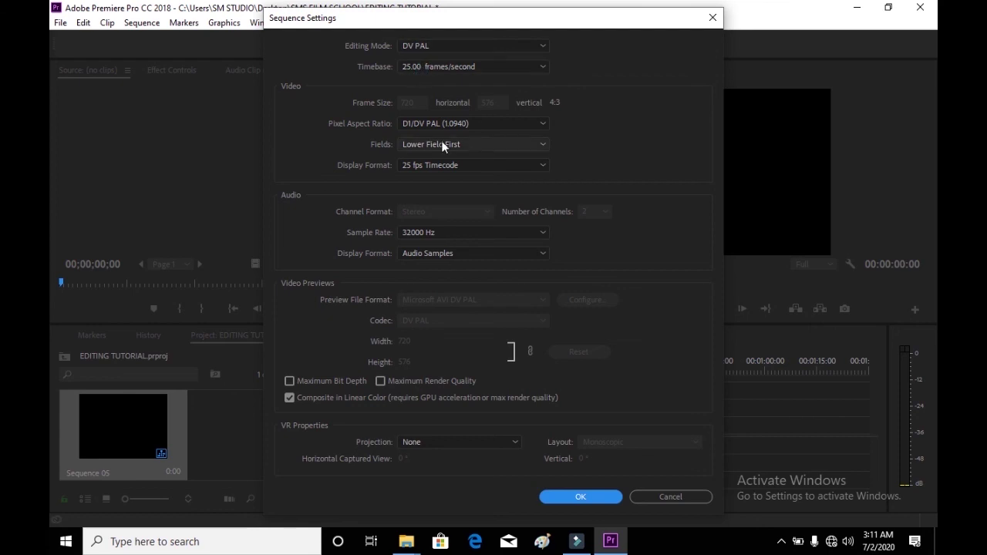
{"action": "left_click", "coordinate": [569, 503]}
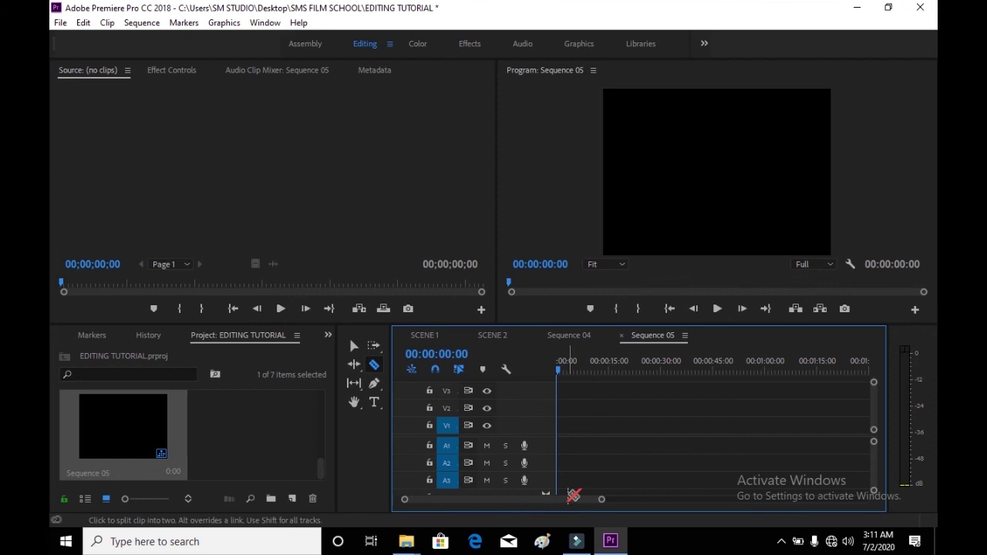
Add MVI_9244 from the footage folder to the start of Sequence 05's V1 track, keeping the existing sequence settings.
{"action": "mouse_move", "coordinate": [406, 542]}
{"action": "left_click", "coordinate": [370, 478]}
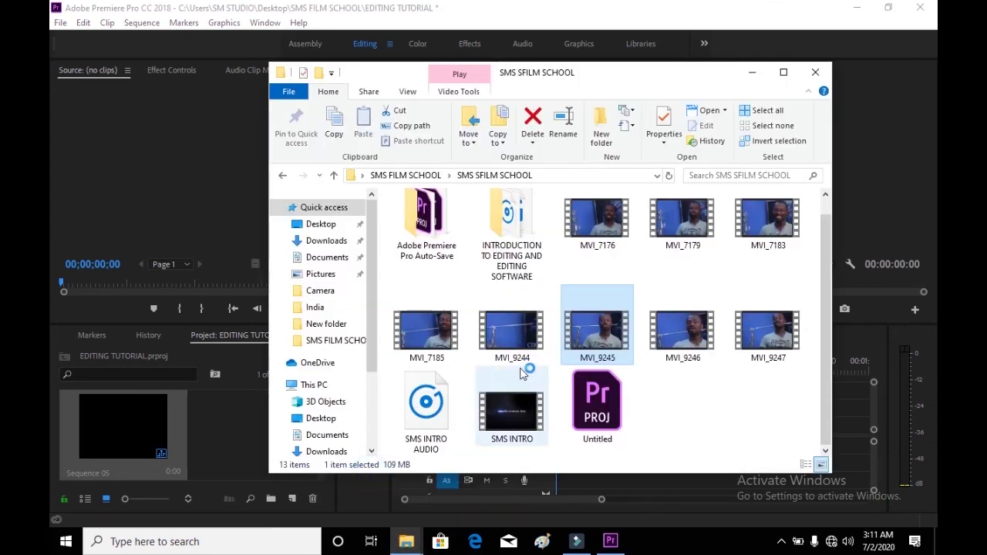
{"action": "left_click_drag", "start_coordinate": [509, 337], "coordinate": [597, 425]}
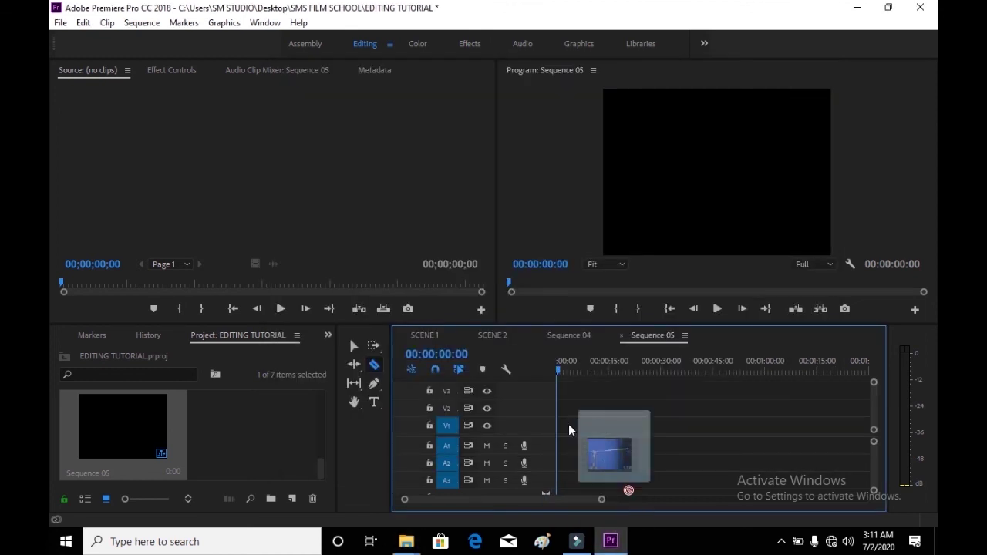
{"action": "left_click_drag", "start_coordinate": [564, 425], "coordinate": [562, 431]}
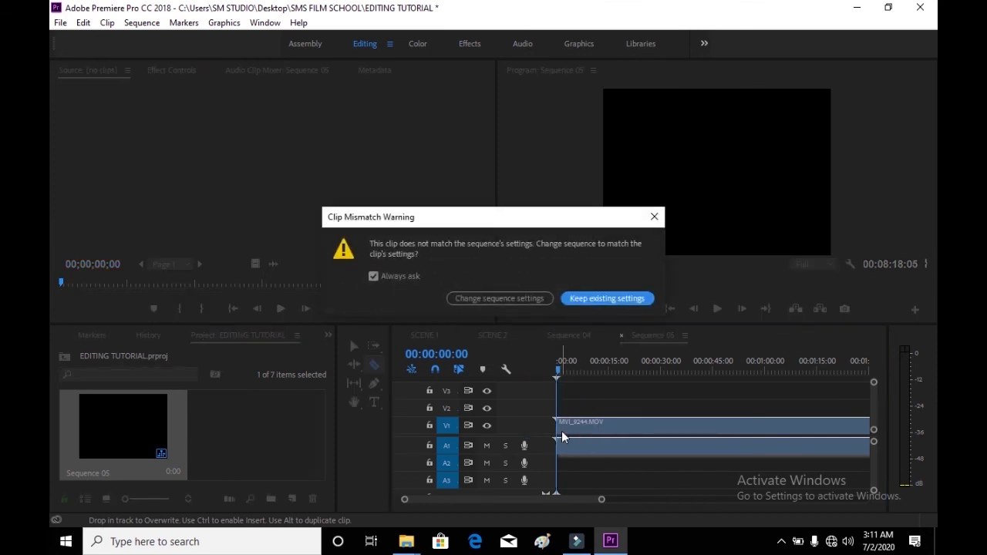
{"action": "left_click", "coordinate": [596, 299]}
Check MVI_9244's framing at several points within Sequence 05's first minute, and select the clip with the Selection tool.
{"action": "left_click", "coordinate": [611, 368]}
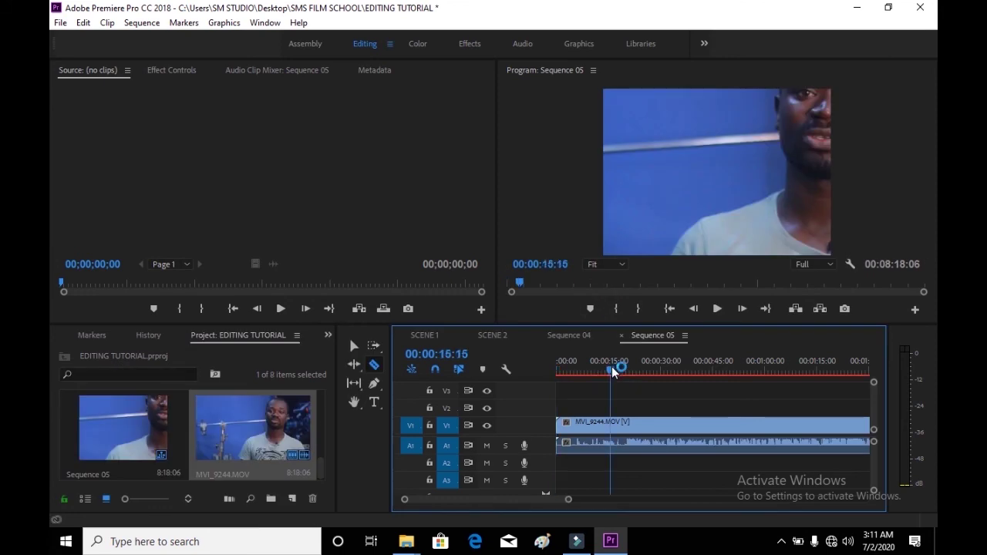
{"action": "left_click", "coordinate": [654, 364]}
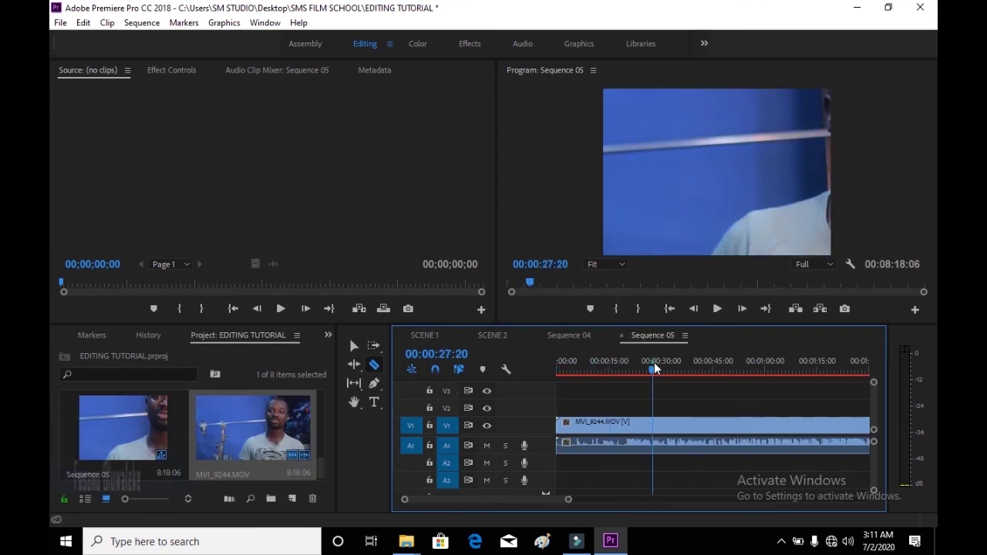
{"action": "left_click", "coordinate": [700, 364]}
{"action": "left_click", "coordinate": [748, 369]}
{"action": "key", "text": "v"}
{"action": "left_click", "coordinate": [649, 430]}
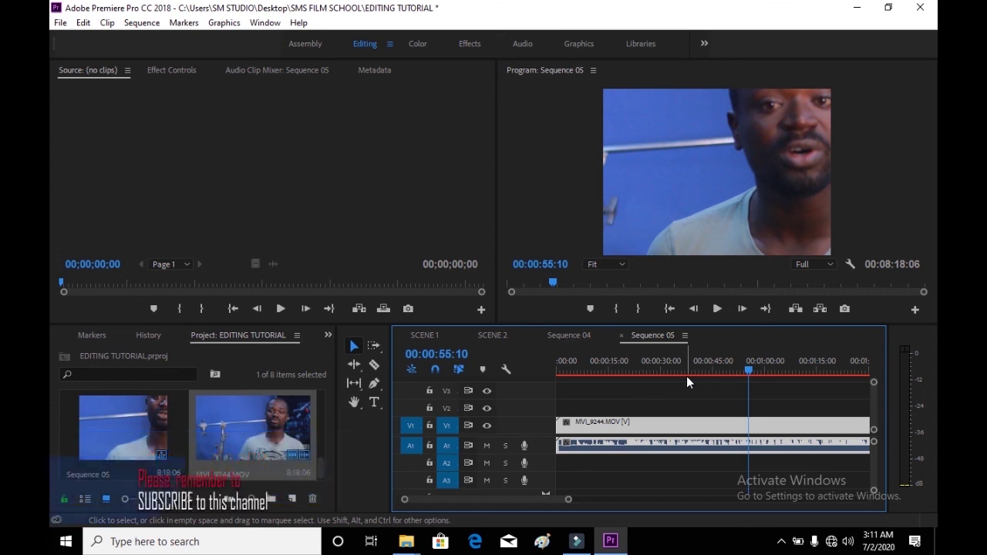
Create another DV - PAL Standard 32kHz sequence with the default name Sequence 06, and review its sequence settings.
{"action": "key", "text": "ctrl+n"}
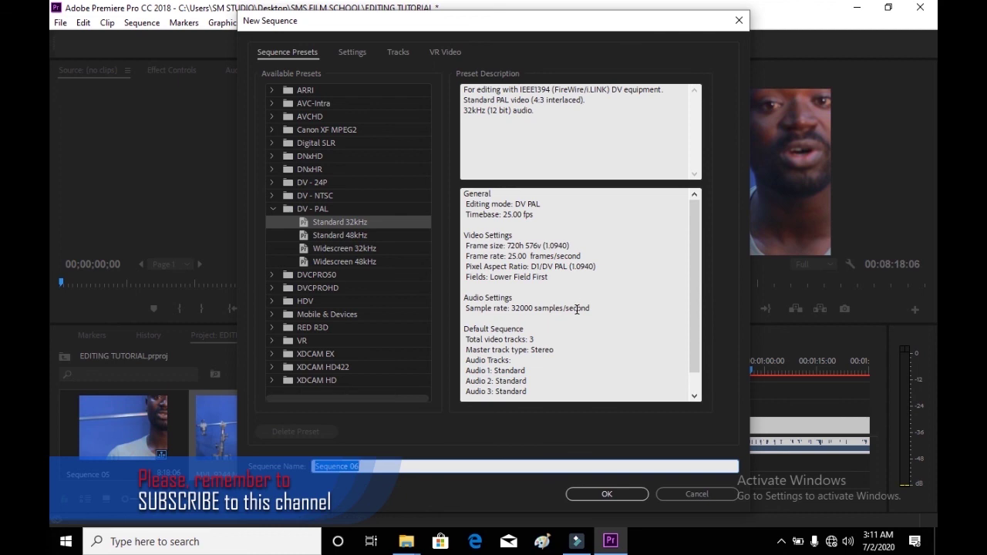
{"action": "left_click", "coordinate": [603, 491]}
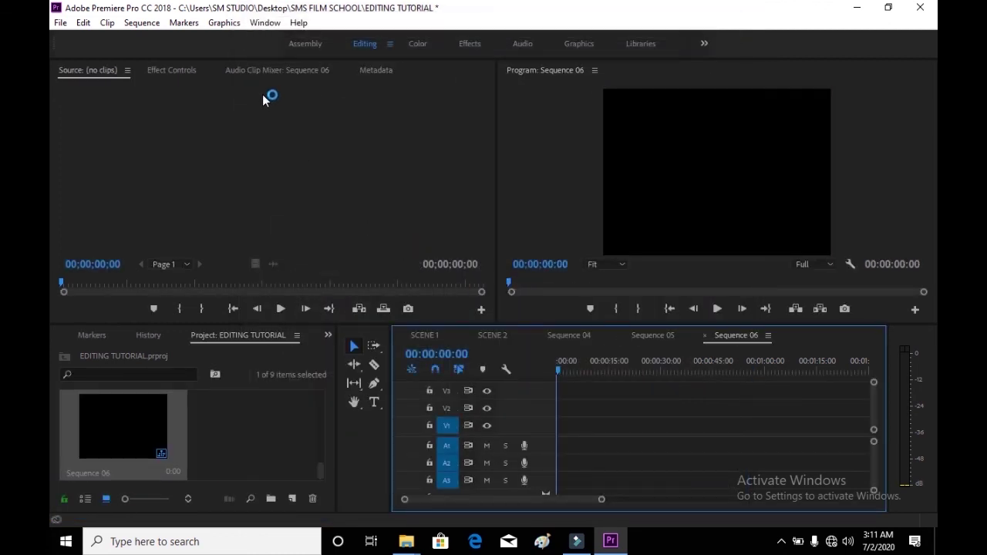
{"action": "left_click", "coordinate": [147, 23]}
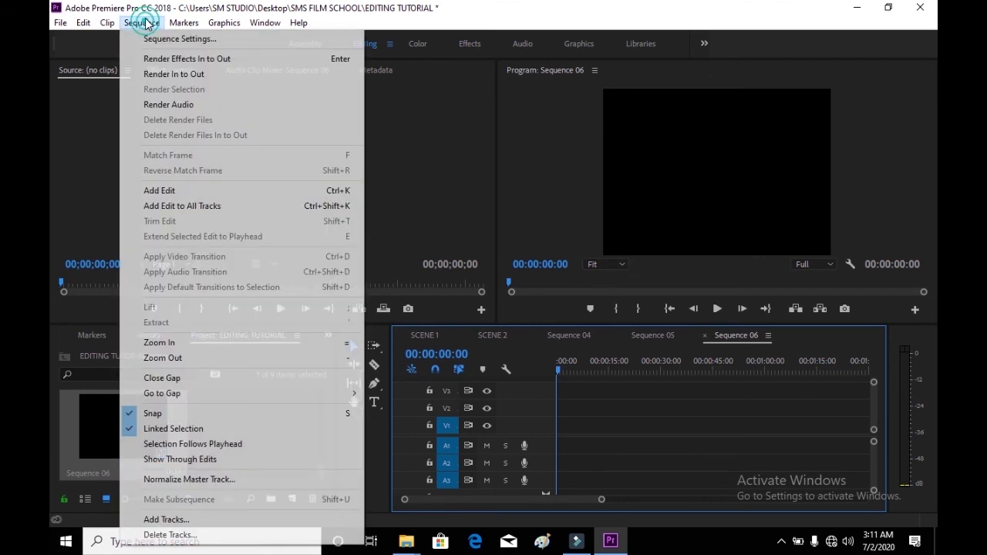
{"action": "left_click", "coordinate": [164, 40]}
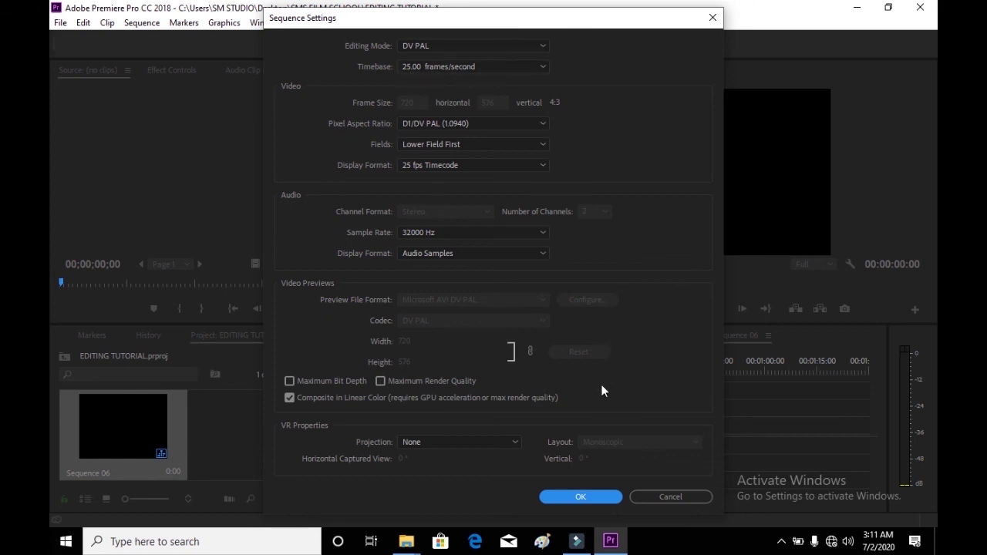
{"action": "left_click", "coordinate": [557, 497]}
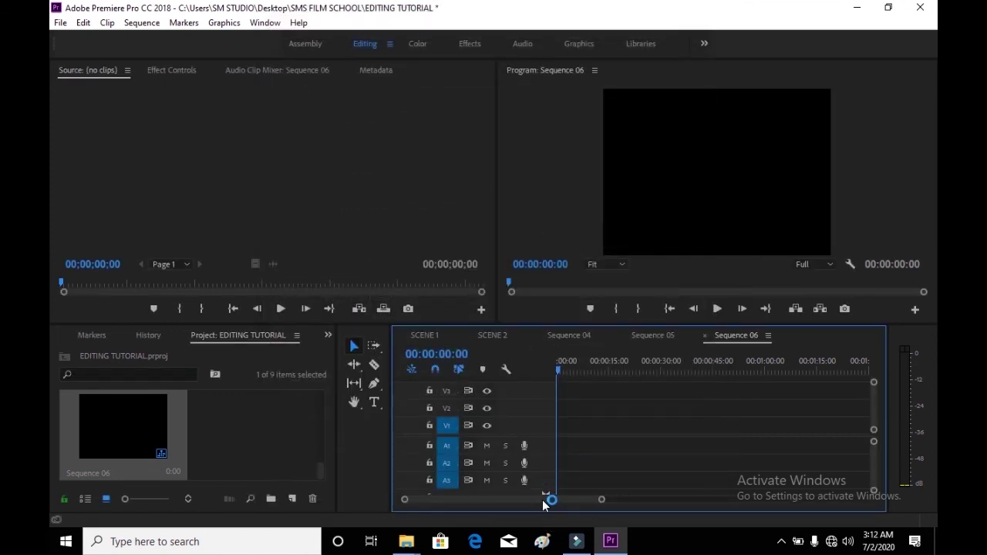
Add MVI_9245 from the footage folder to the start of Sequence 06, changing the sequence settings to match the clip.
{"action": "left_click", "coordinate": [402, 542]}
{"action": "left_click", "coordinate": [390, 484]}
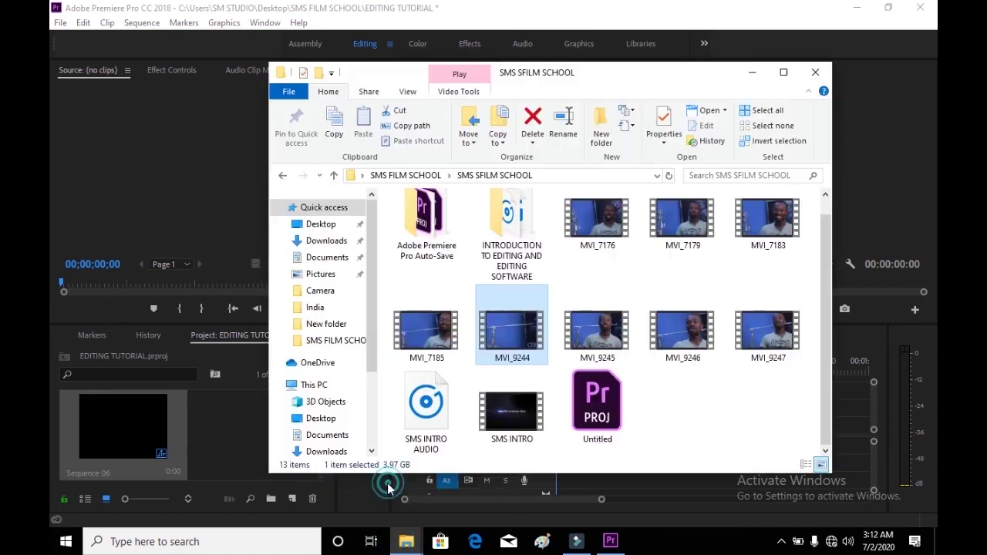
{"action": "left_click", "coordinate": [619, 352]}
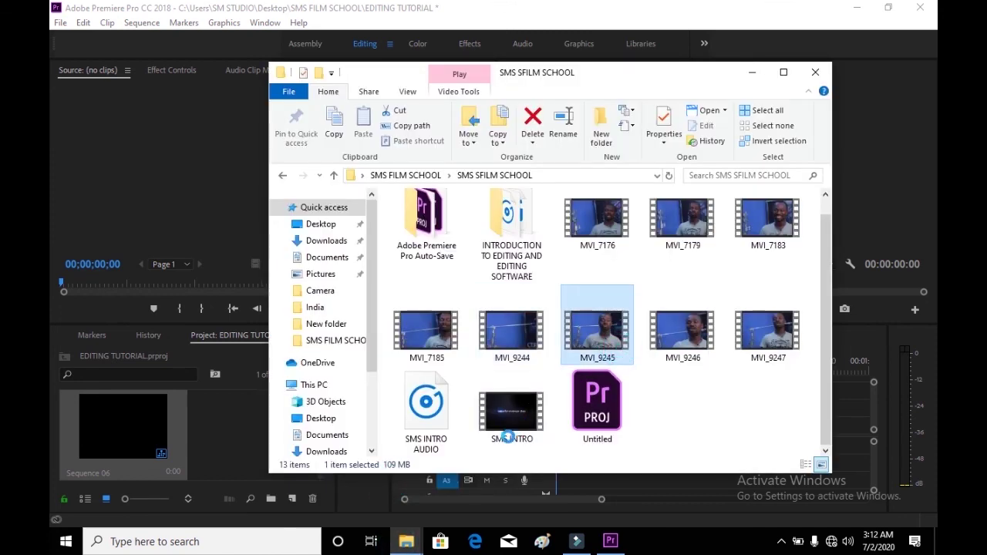
{"action": "left_click", "coordinate": [611, 543]}
{"action": "left_click_drag", "start_coordinate": [612, 546], "coordinate": [563, 426]}
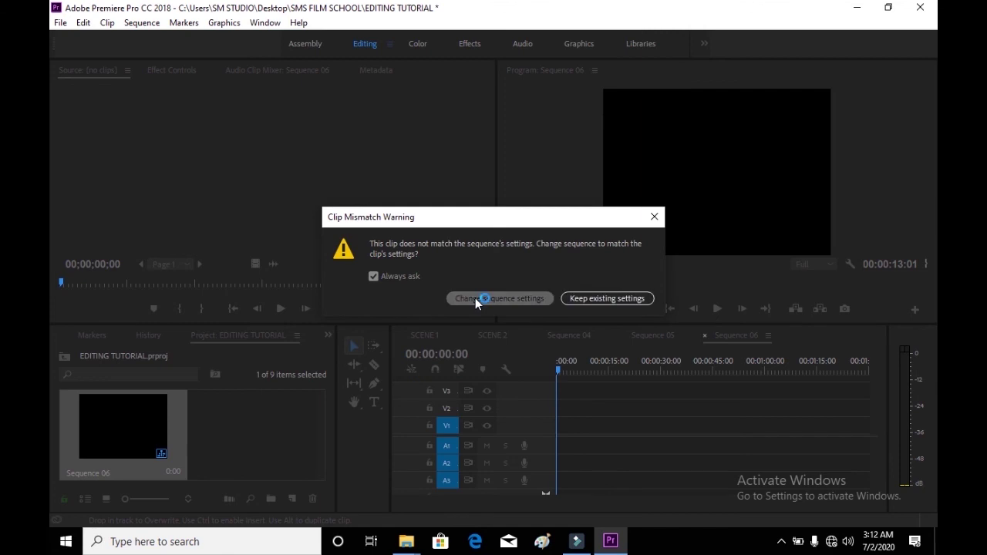
{"action": "left_click", "coordinate": [475, 298]}
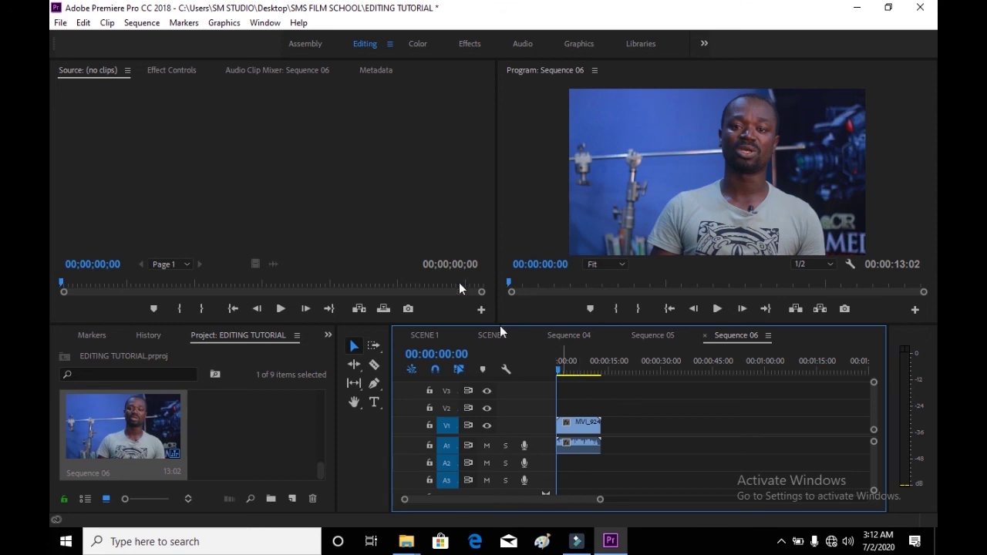
Review Sequence 06's settings and check its picture at 00:00:05:15.
{"action": "left_click", "coordinate": [142, 22]}
{"action": "left_click", "coordinate": [179, 38]}
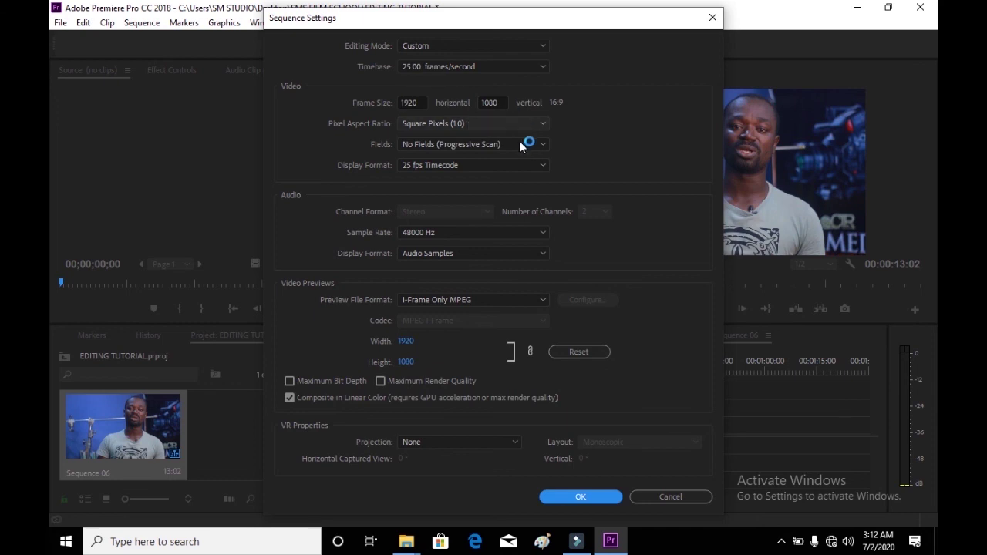
{"action": "left_click", "coordinate": [587, 495]}
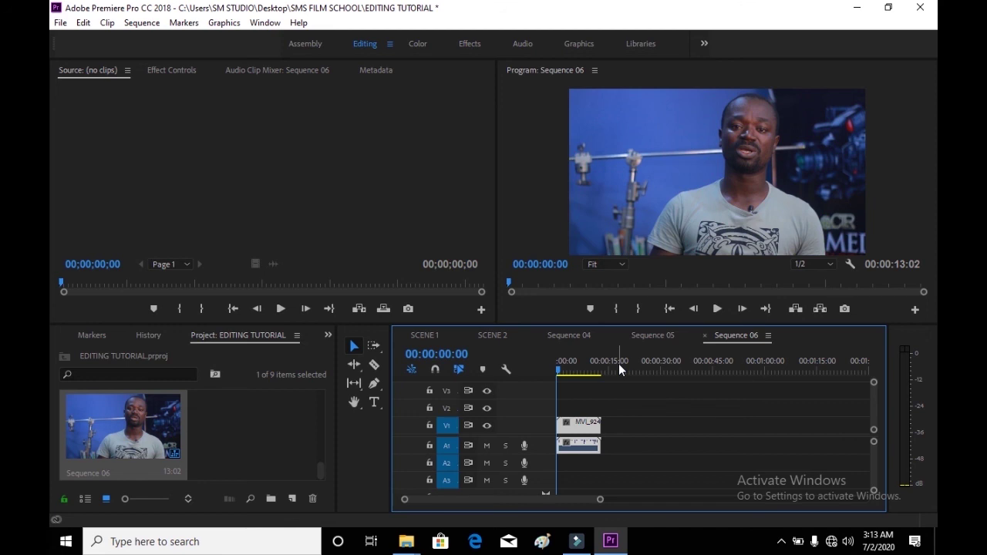
{"action": "left_click", "coordinate": [578, 369]}
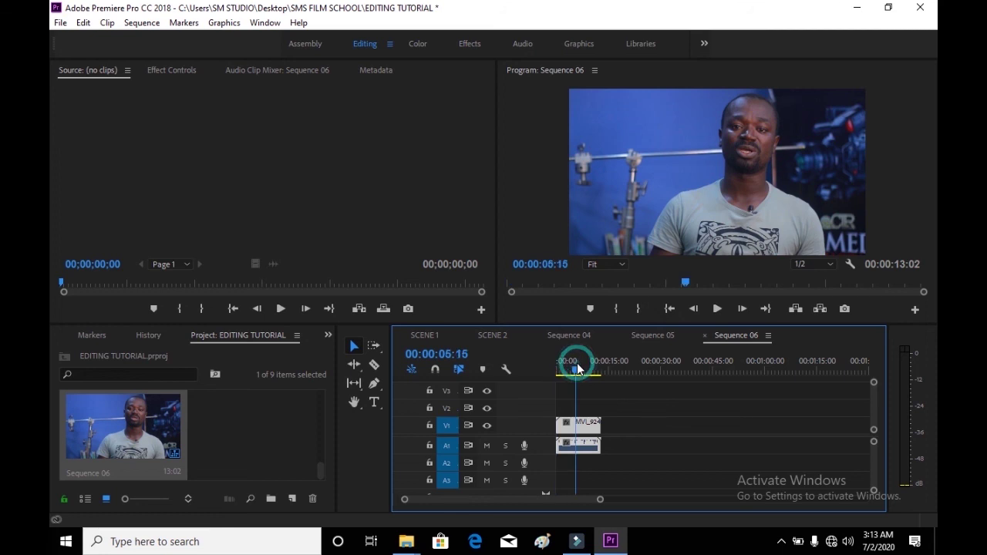
Switch to the SCENE 2 sequence, save the project and close Premiere Pro.
{"action": "left_click", "coordinate": [501, 336]}
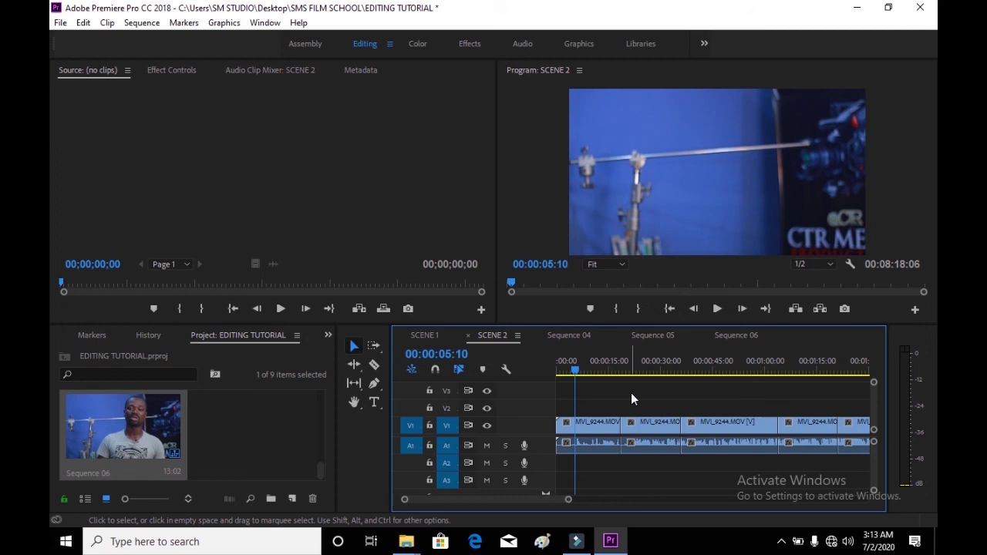
{"action": "key", "text": "ctrl+s"}
{"action": "left_click", "coordinate": [60, 23]}
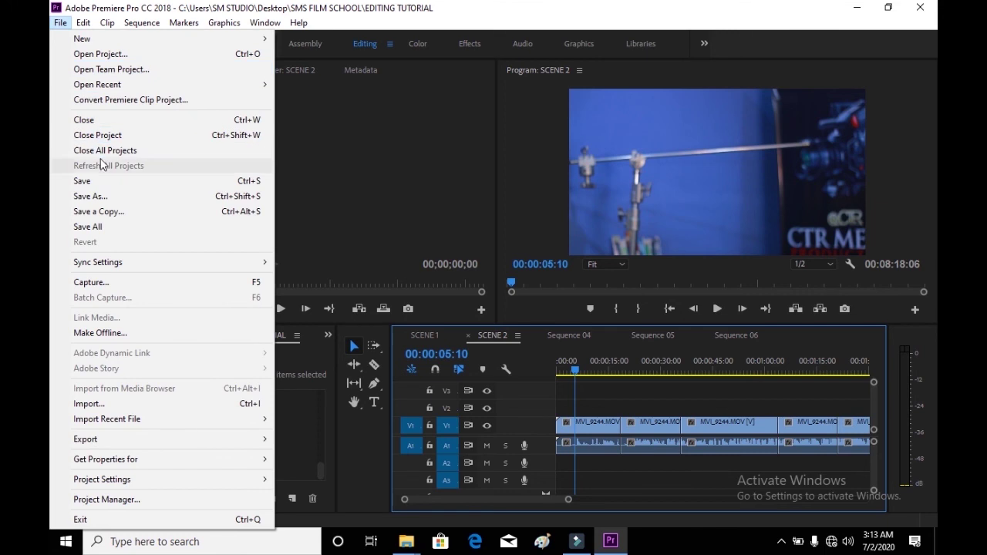
{"action": "left_click", "coordinate": [93, 186]}
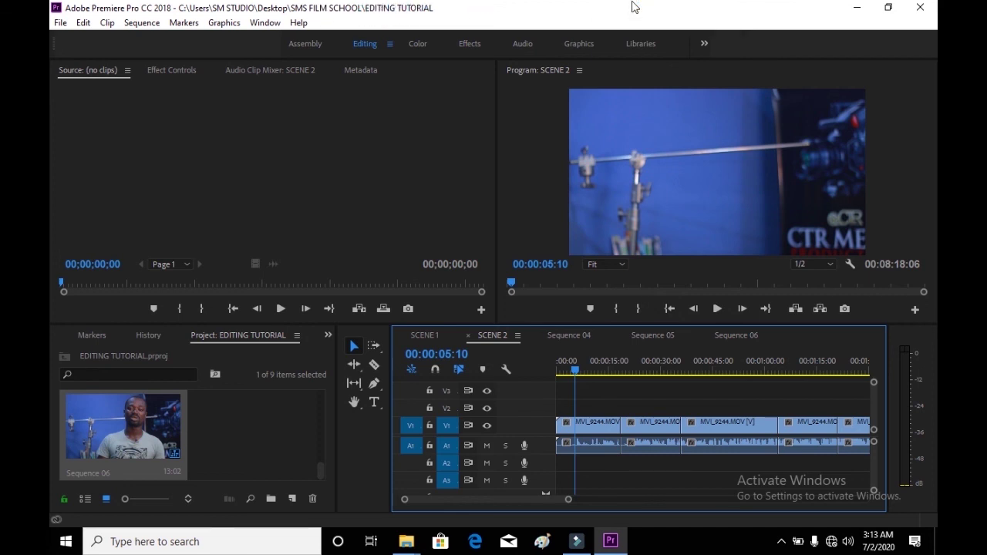
{"action": "left_click", "coordinate": [920, 7]}
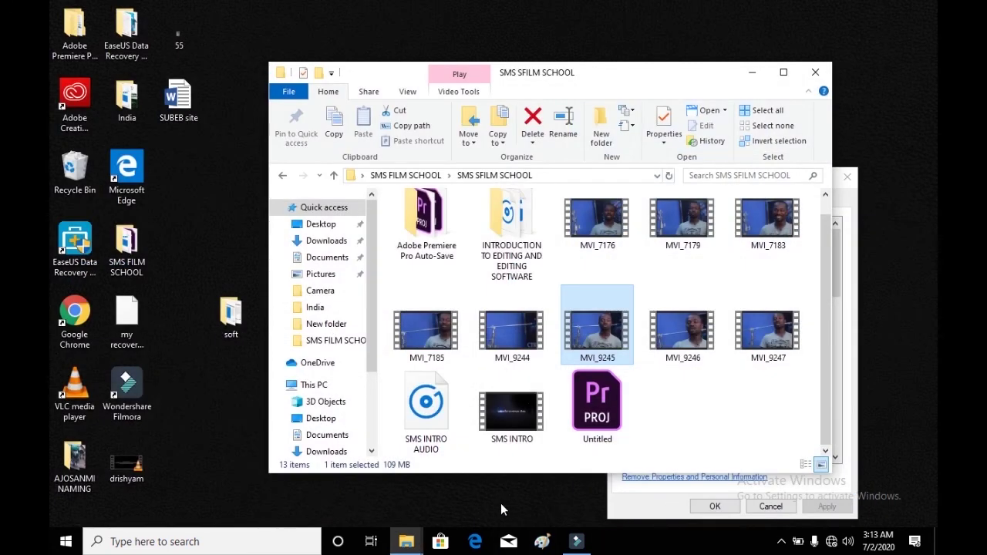
Close the footage folder window and the MVI_7176 Properties window on the desktop.
{"action": "left_click", "coordinate": [816, 72]}
{"action": "right_click", "coordinate": [816, 73]}
{"action": "left_click", "coordinate": [852, 120]}
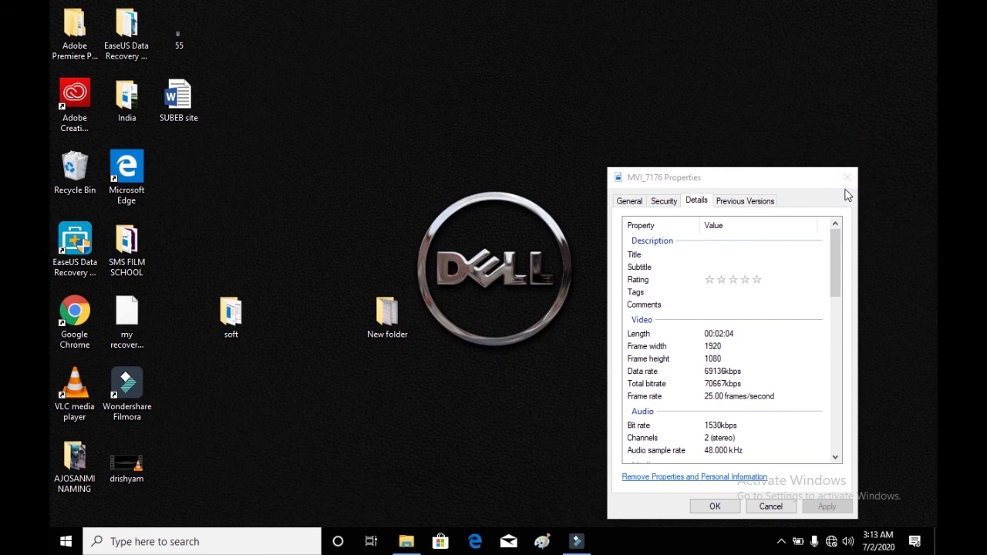
{"action": "left_click", "coordinate": [846, 181]}
{"action": "right_click", "coordinate": [848, 184]}
{"action": "left_click", "coordinate": [851, 223]}
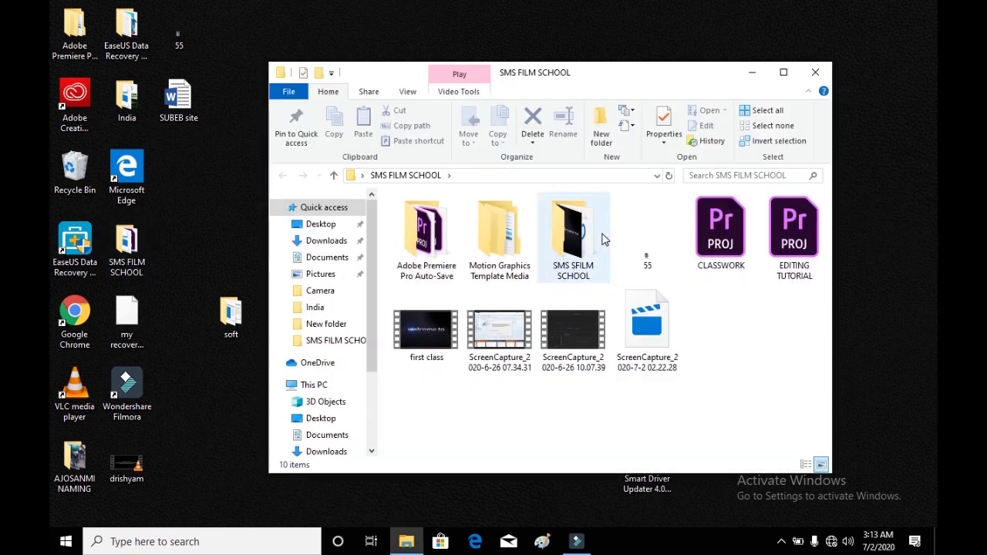
Open the EDITING TUTORIAL project with Adobe Premiere Pro CC 2018 and view its Sequence 05 and SCENE 1 timelines.
{"action": "left_click", "coordinate": [788, 251]}
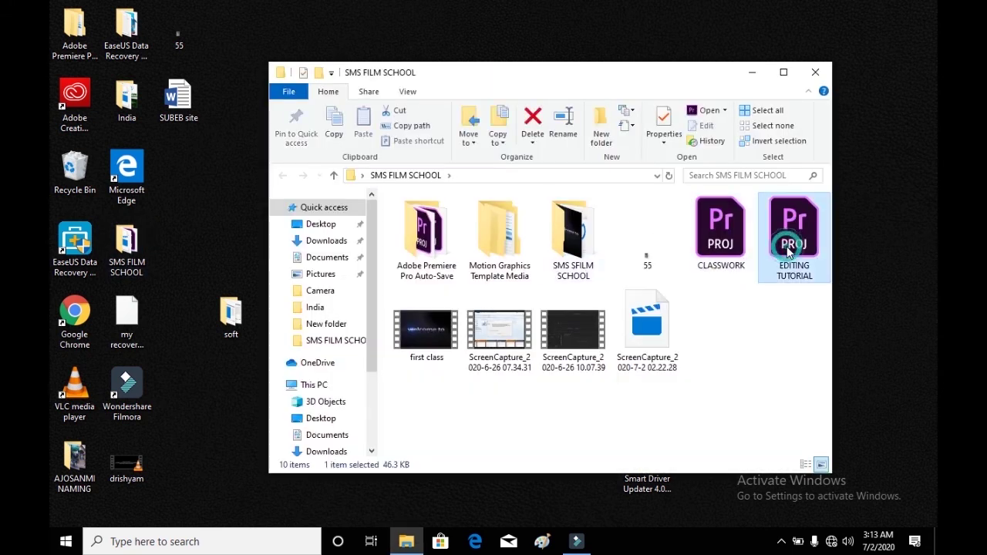
{"action": "right_click", "coordinate": [786, 247]}
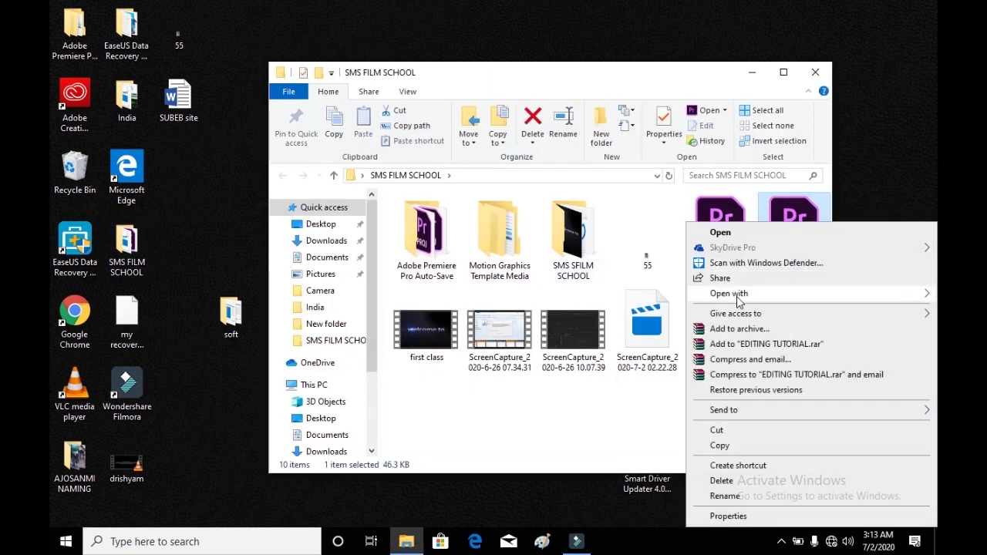
{"action": "mouse_move", "coordinate": [736, 296]}
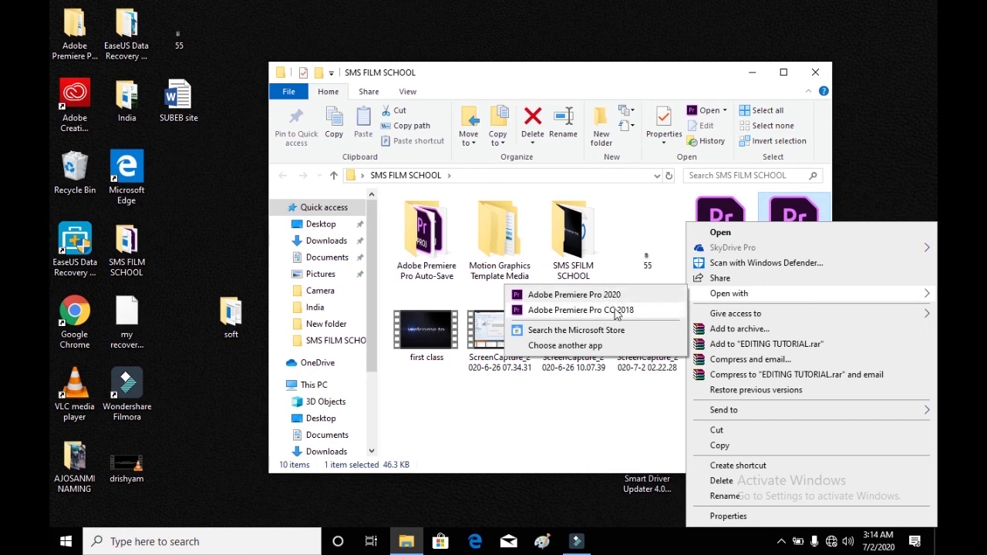
{"action": "left_click", "coordinate": [612, 310]}
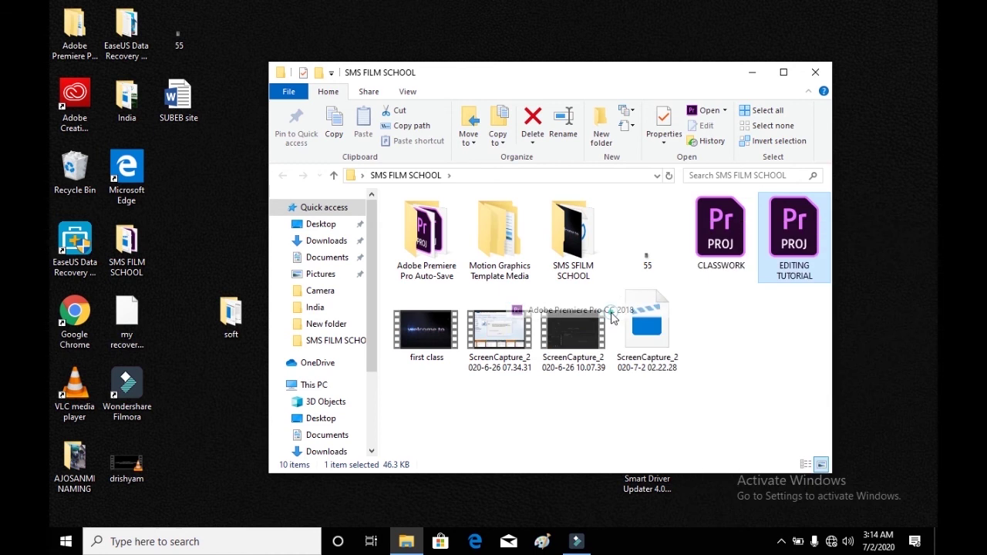
{"action": "left_click", "coordinate": [612, 316]}
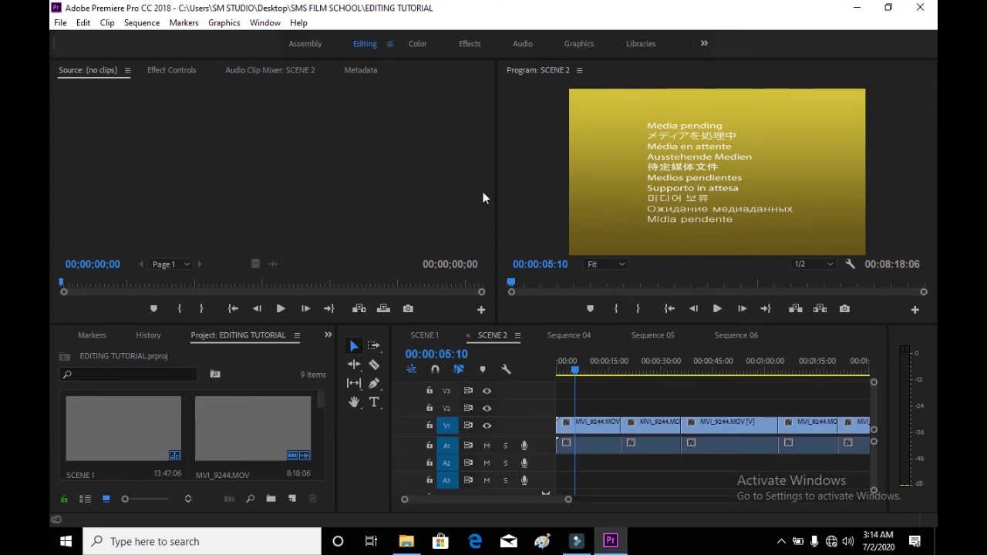
{"action": "left_click", "coordinate": [654, 333]}
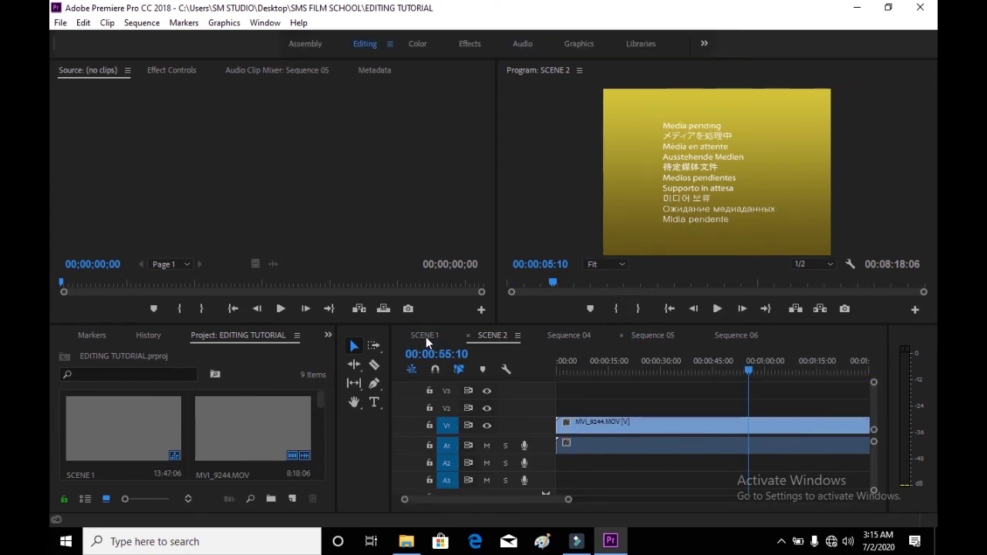
{"action": "left_click", "coordinate": [424, 336]}
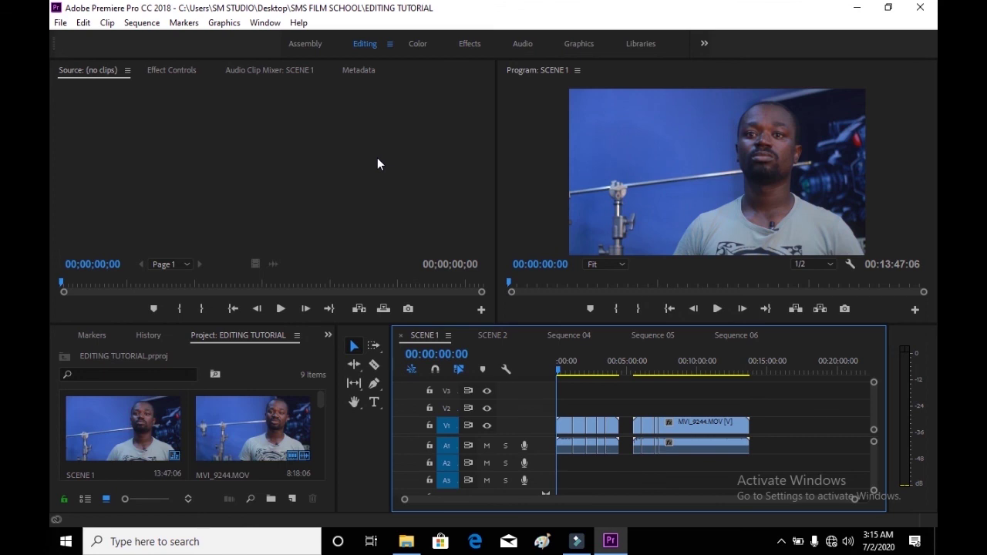
Open the CLASSWORK project from the SMS FILM SCHOOL folder alongside the current project.
{"action": "left_click", "coordinate": [60, 23]}
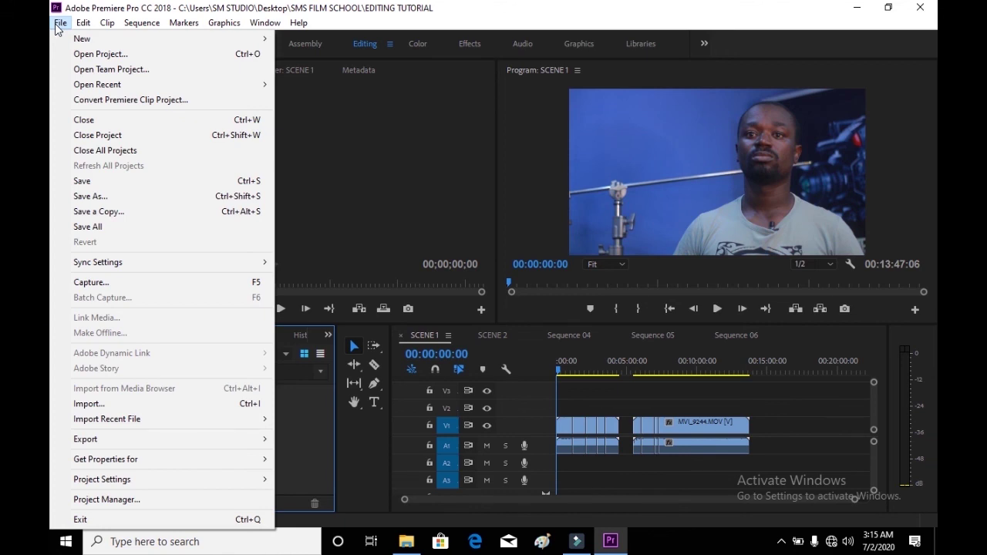
{"action": "left_click", "coordinate": [83, 54]}
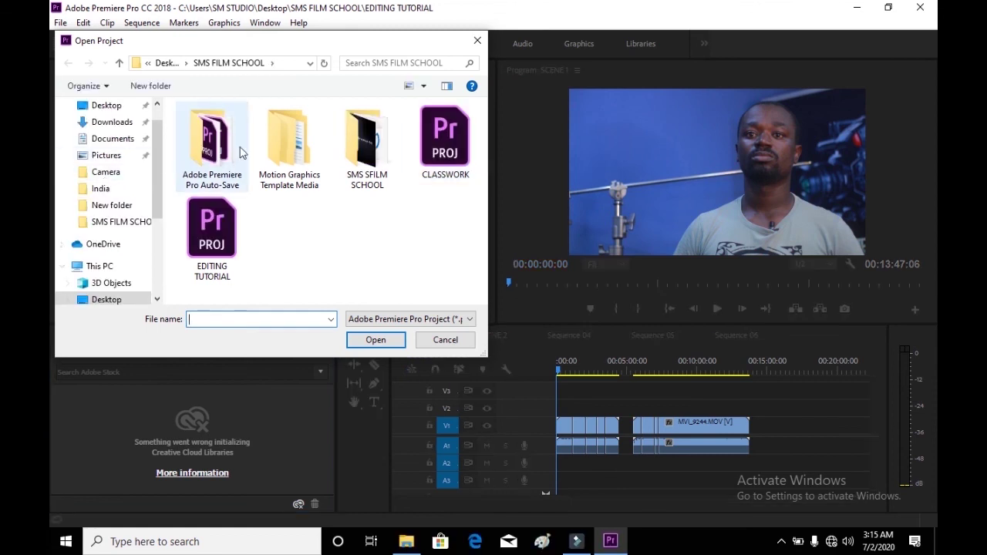
{"action": "left_click", "coordinate": [479, 176]}
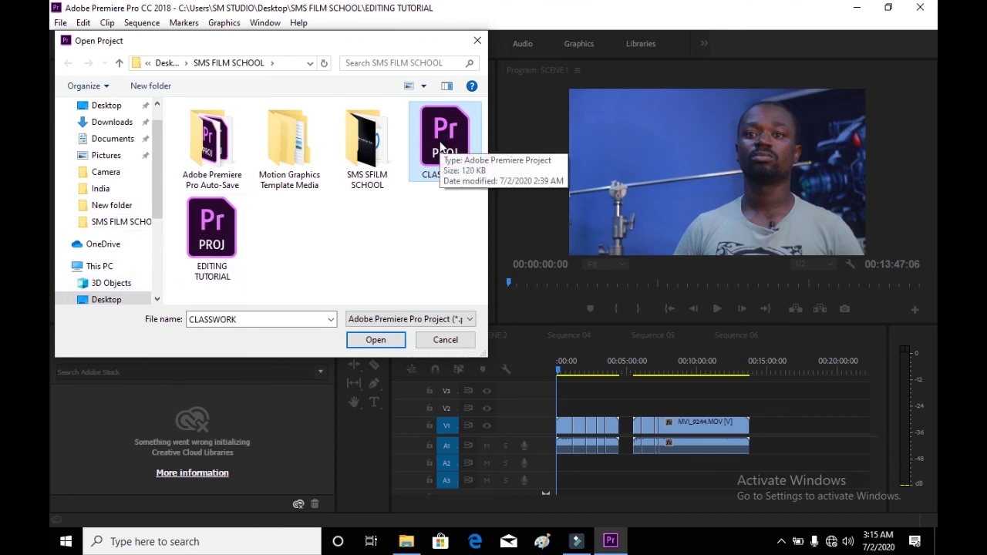
{"action": "left_click", "coordinate": [374, 340]}
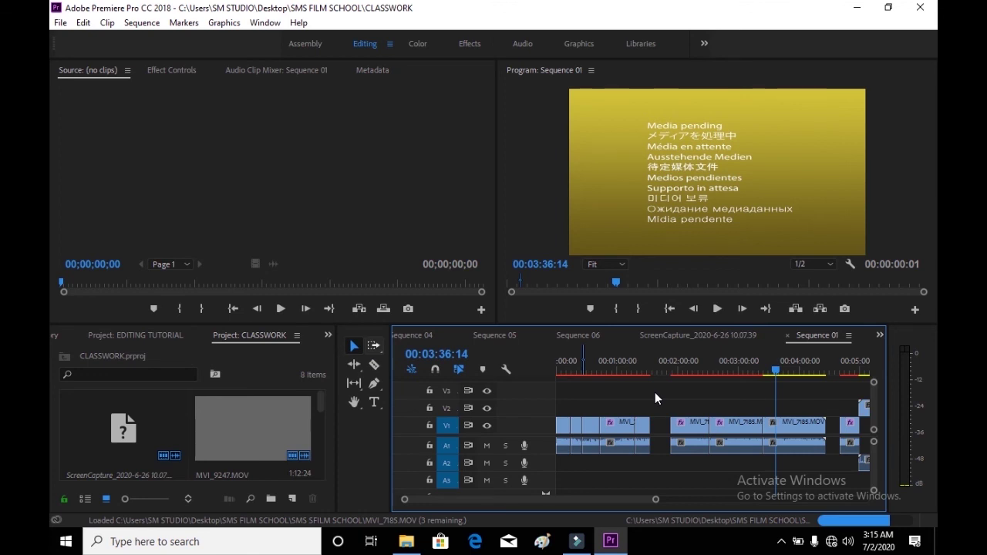
{"action": "left_click", "coordinate": [652, 435]}
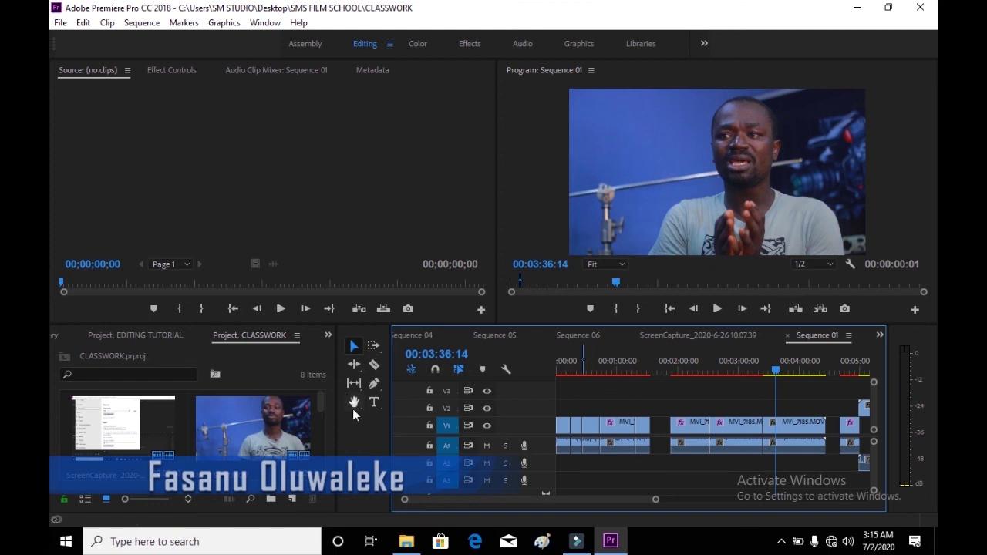
{"action": "left_click", "coordinate": [368, 440]}
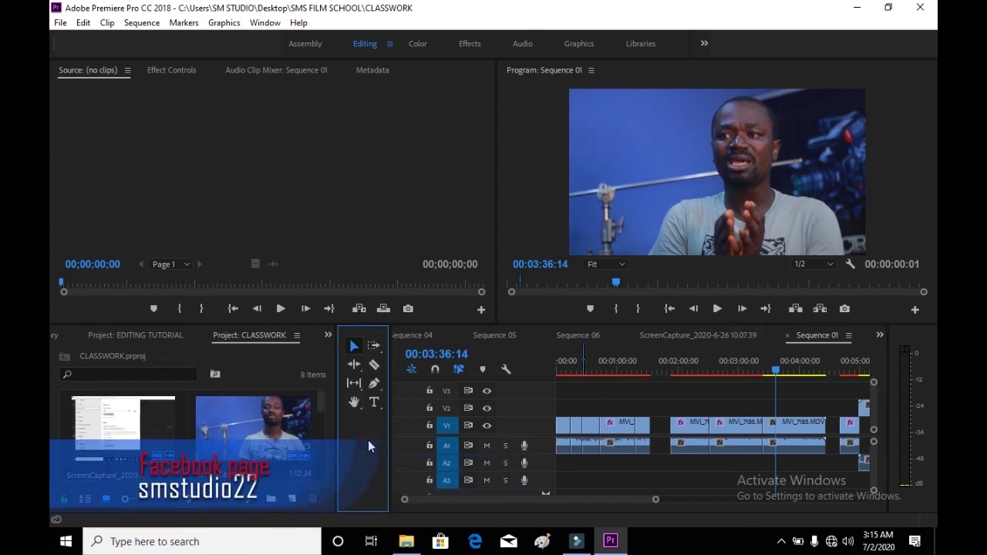